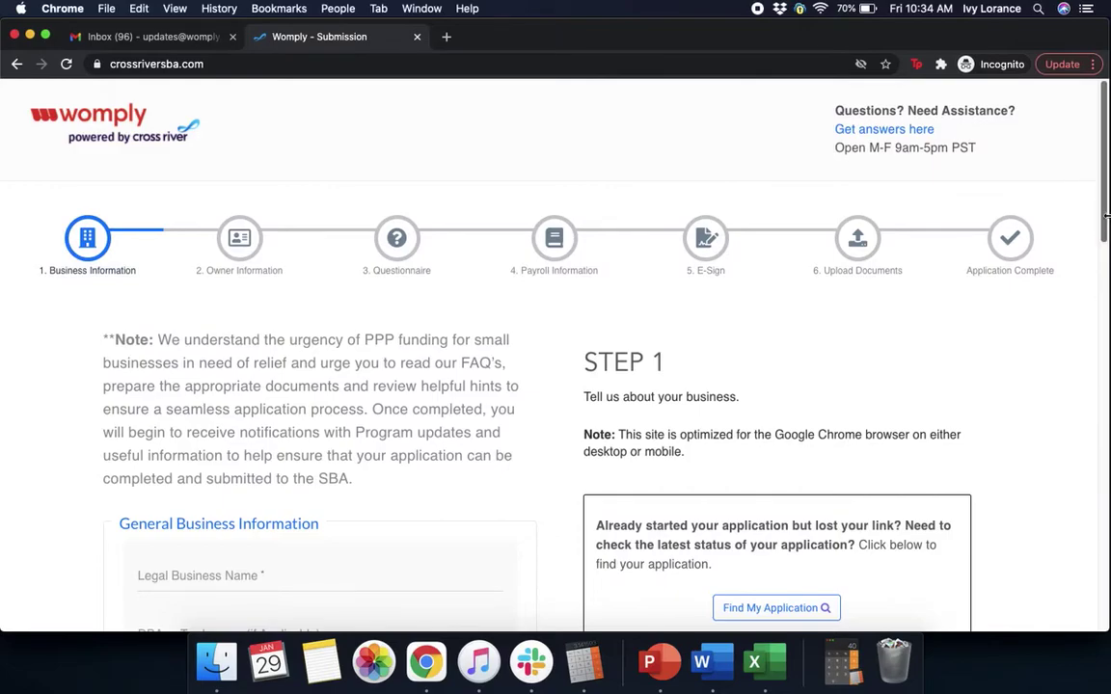
- Enter legal name 'PPP Oto Analytics', DBA 'PPP Womply', and the business e-mail and phone number
drag(1106, 217, 1091, 310)
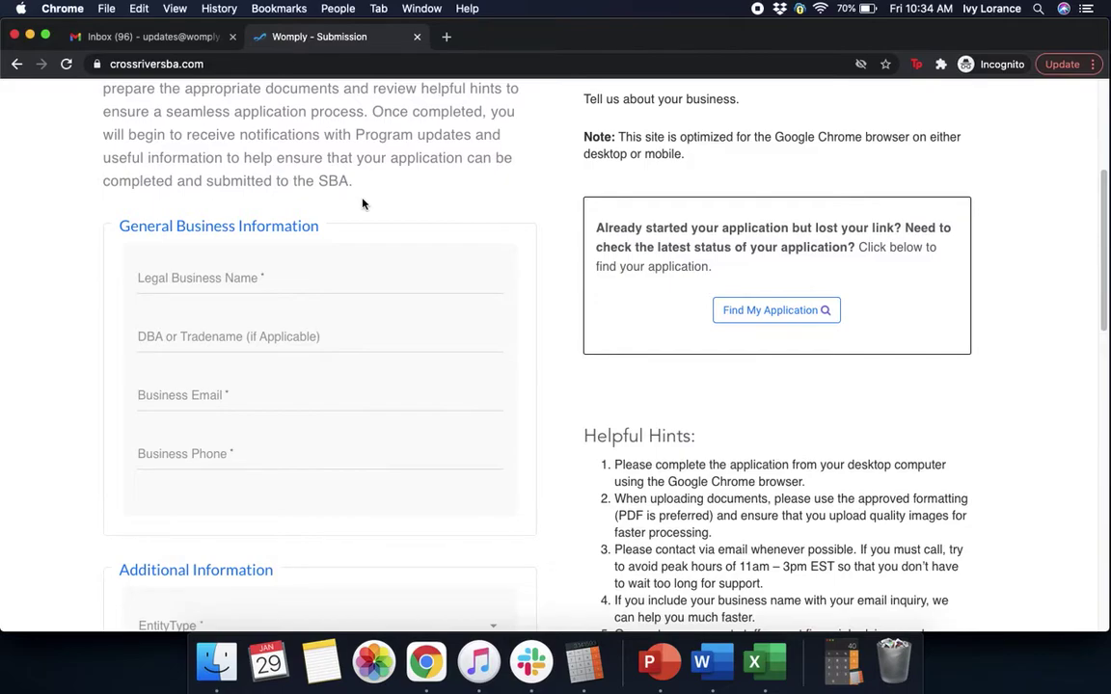
click(255, 279)
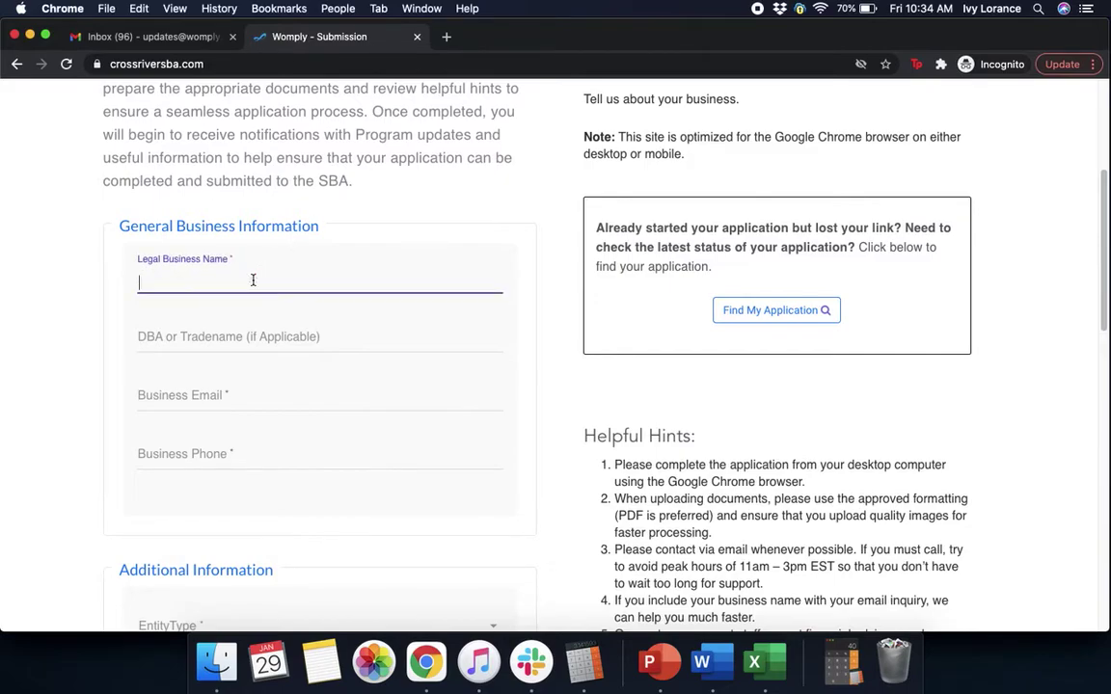
text(PPP Oto Analytics)
click(204, 346)
text(PP)
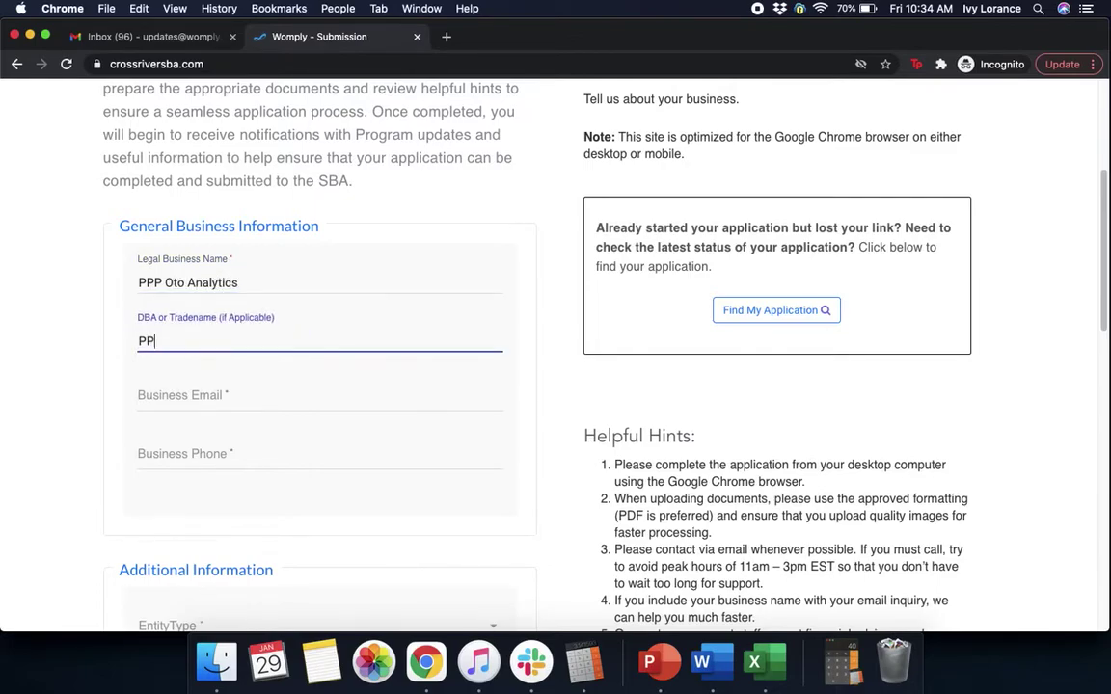
text(P Womply)
click(217, 391)
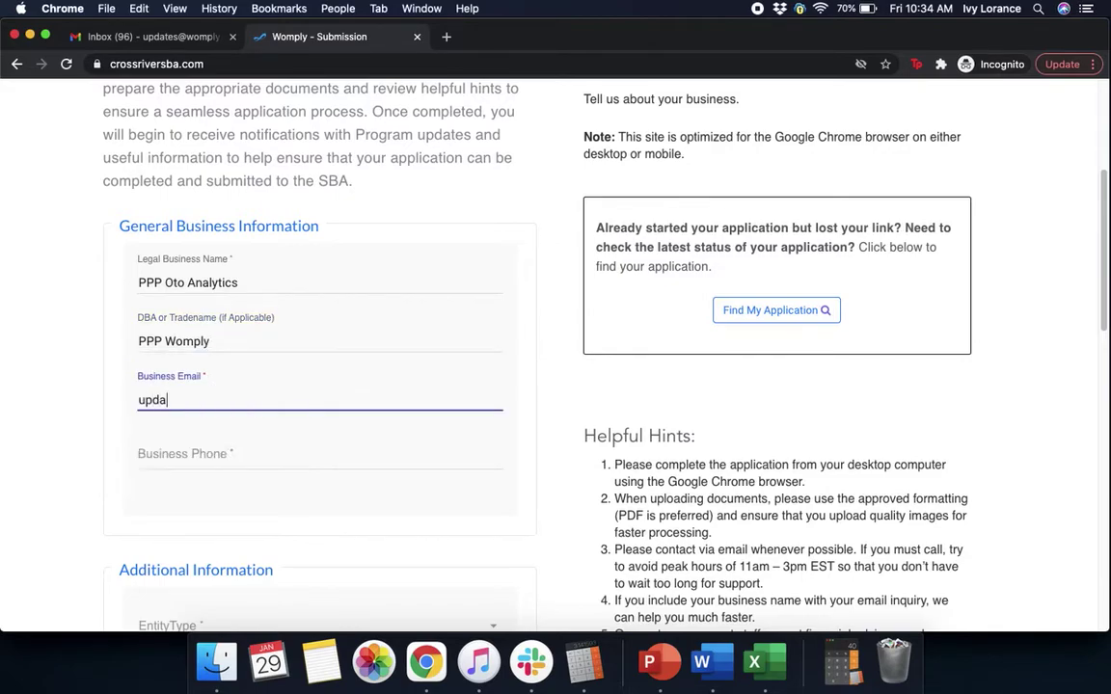
click(237, 449)
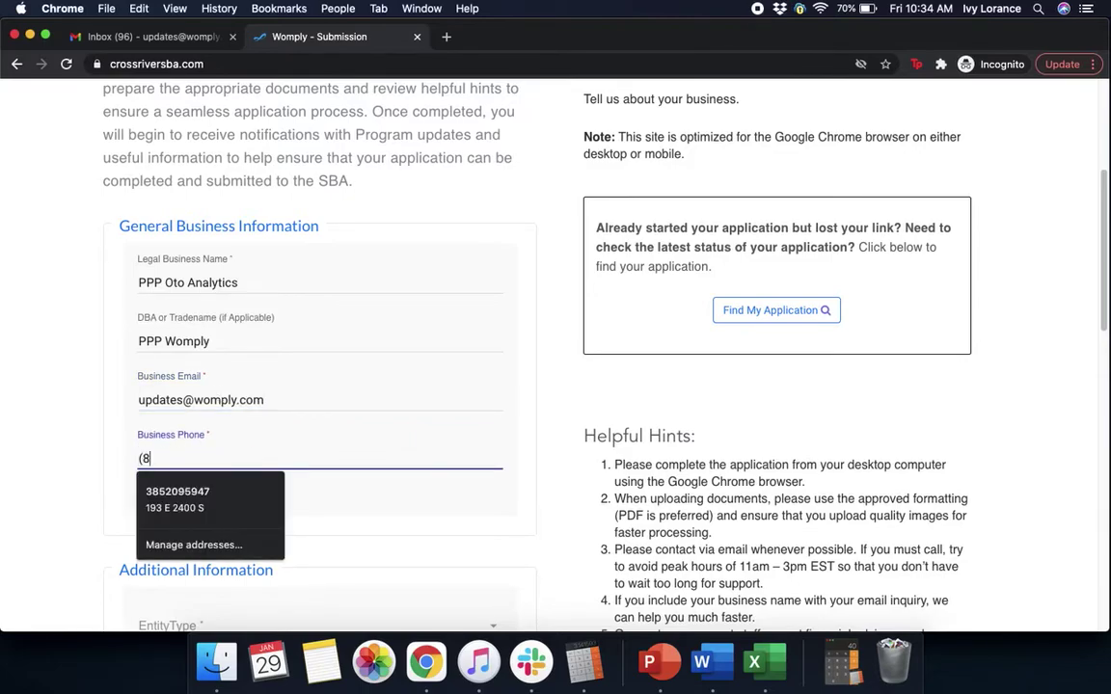
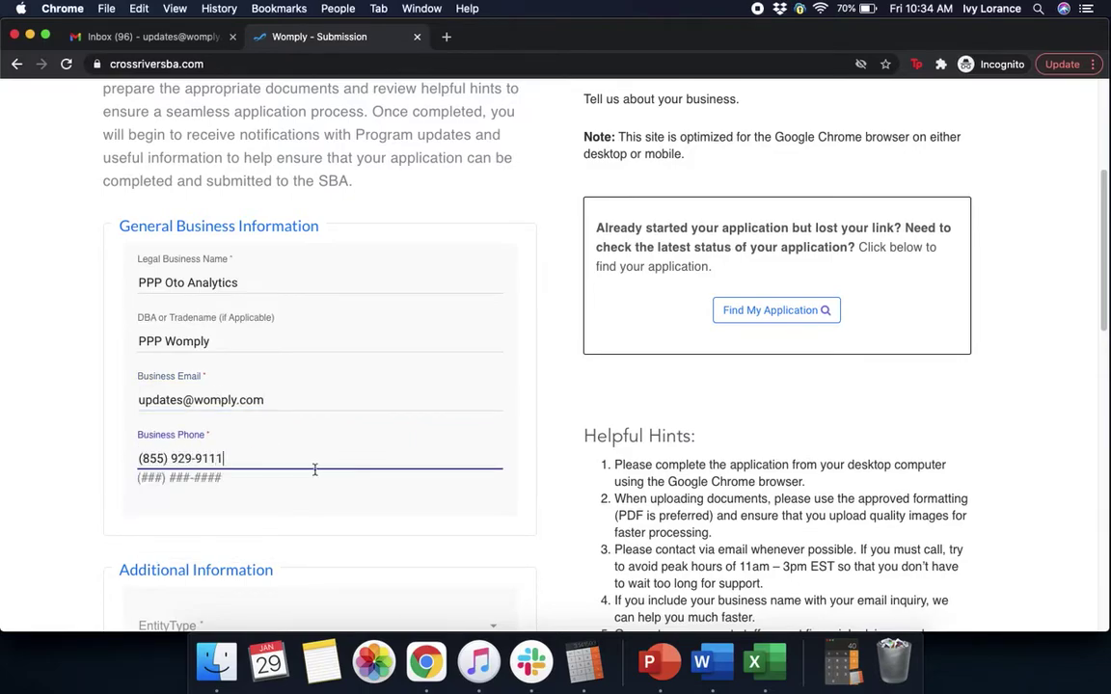
click(327, 523)
- Set the entity type to S-Corp and enter the business EIN
scroll(327, 523, down, 3)
scroll(327, 523, down, 6)
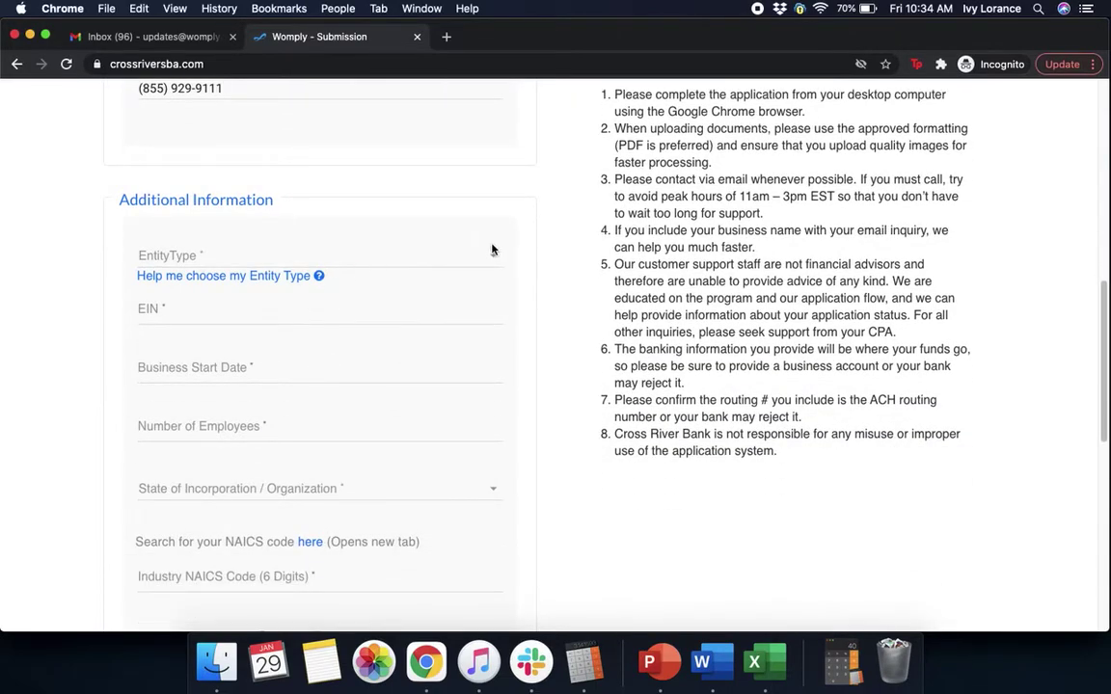
click(488, 257)
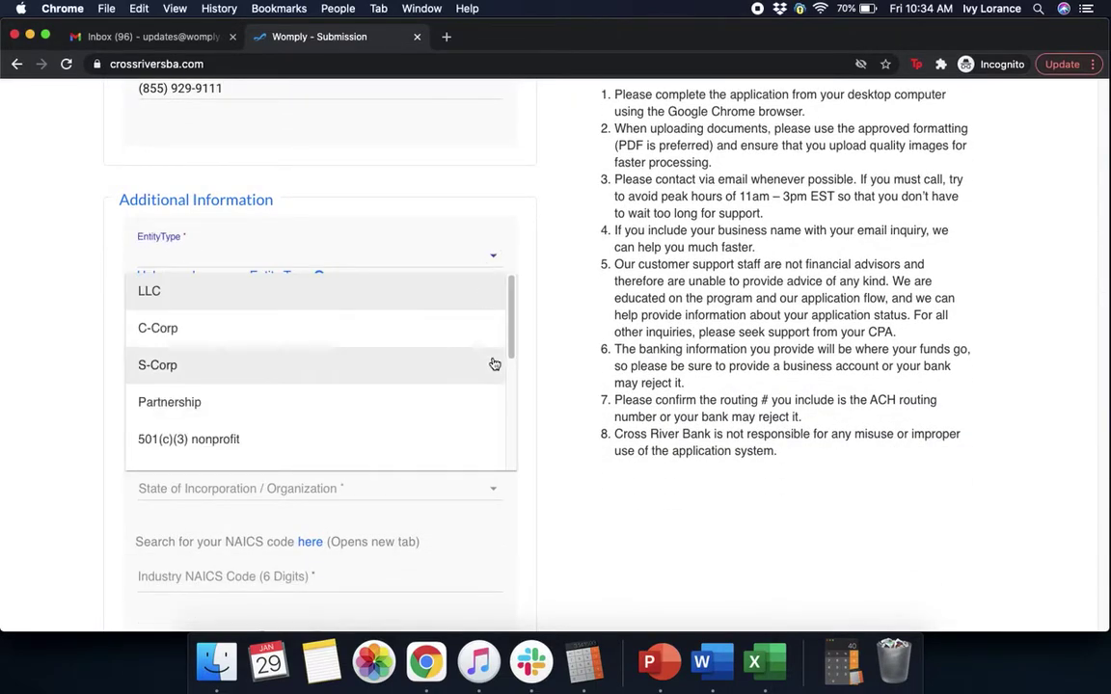
click(232, 365)
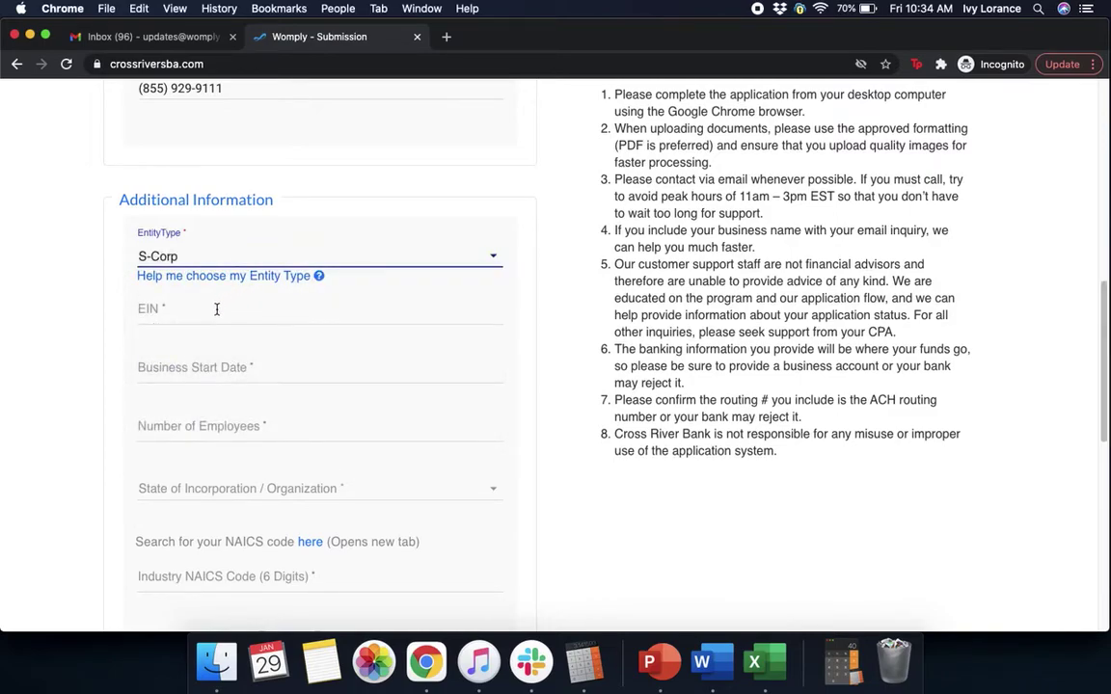
click(216, 310)
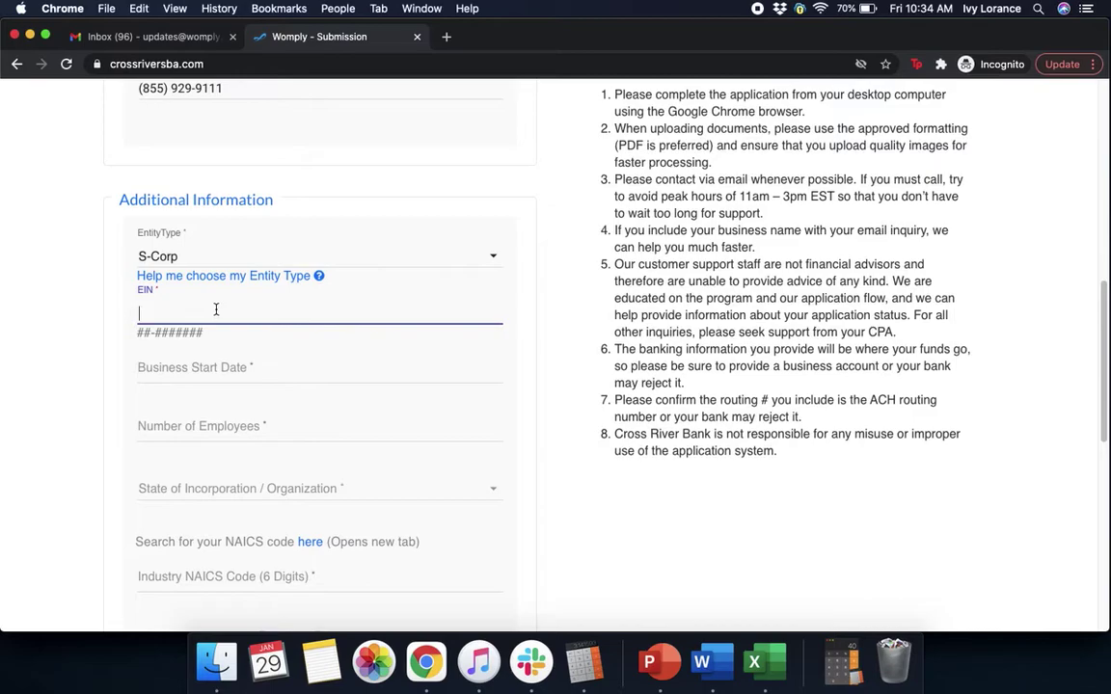
click(550, 344)
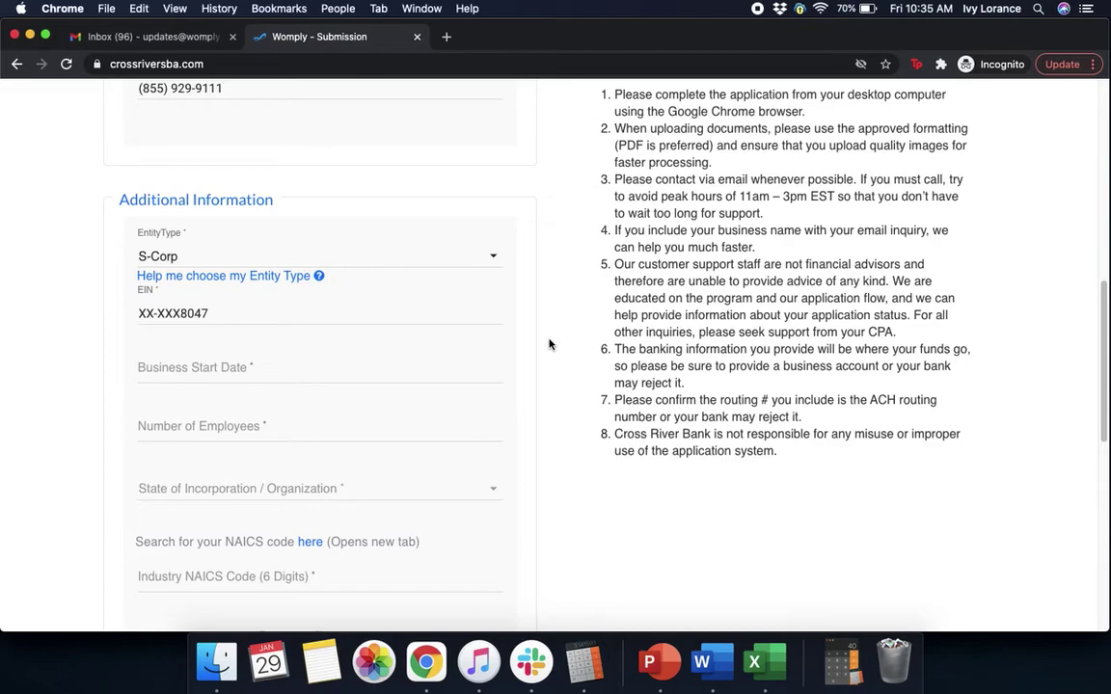
- Enter start date 02/2012, 250 employees, and California as the incorporation state
click(218, 375)
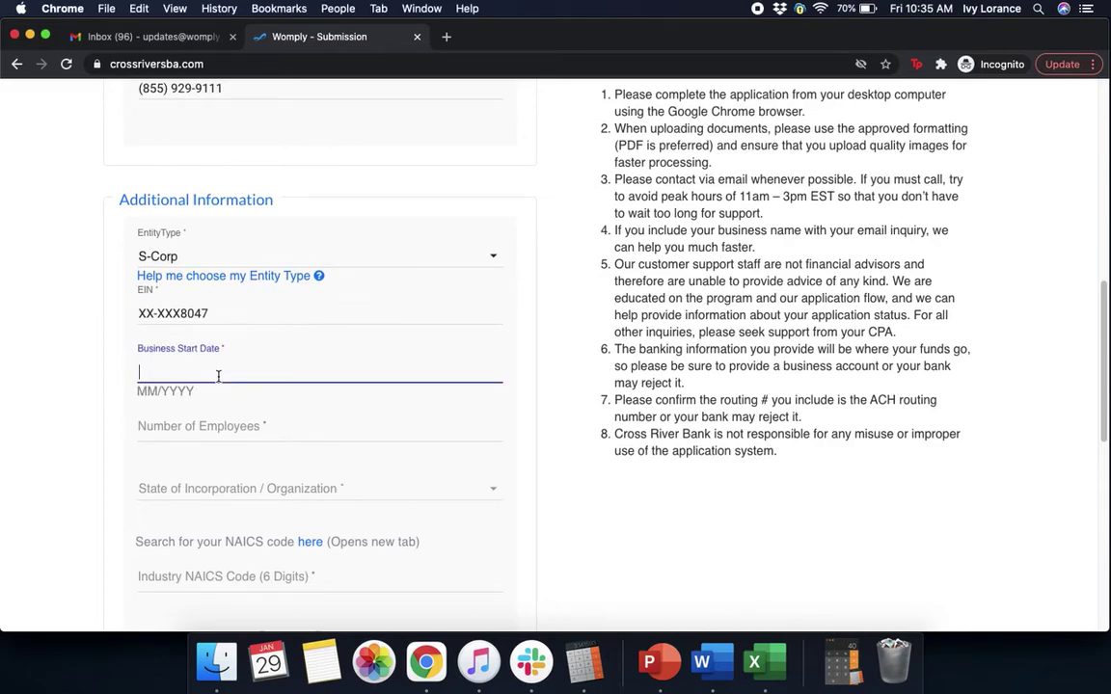
text(02/2012)
click(236, 426)
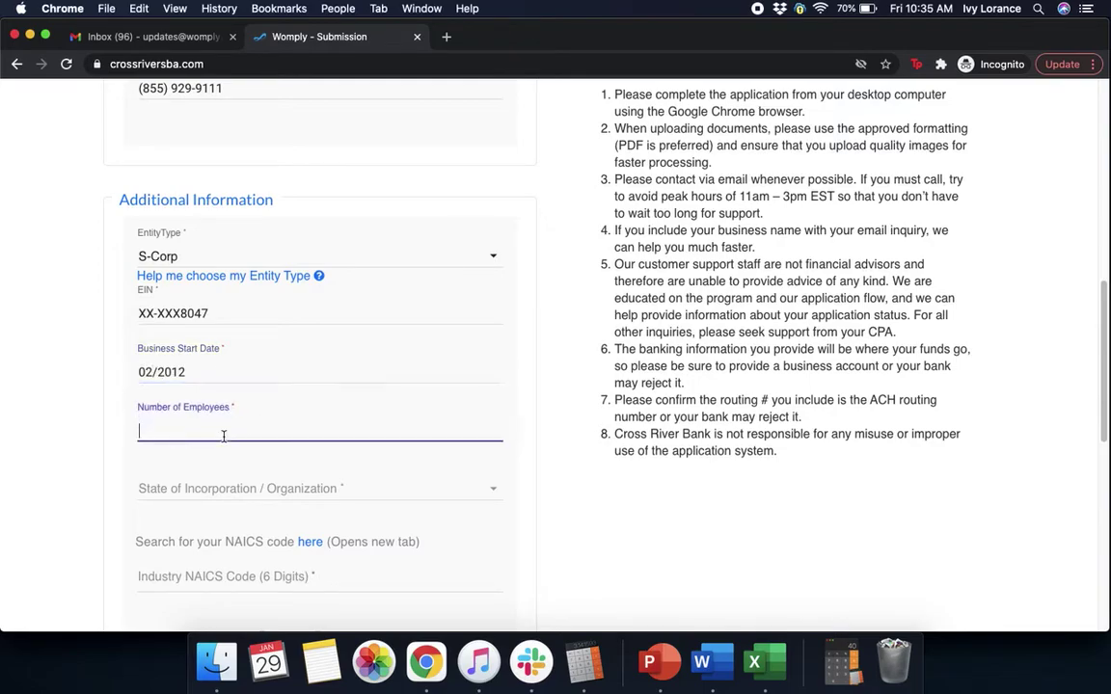
text(250)
click(251, 494)
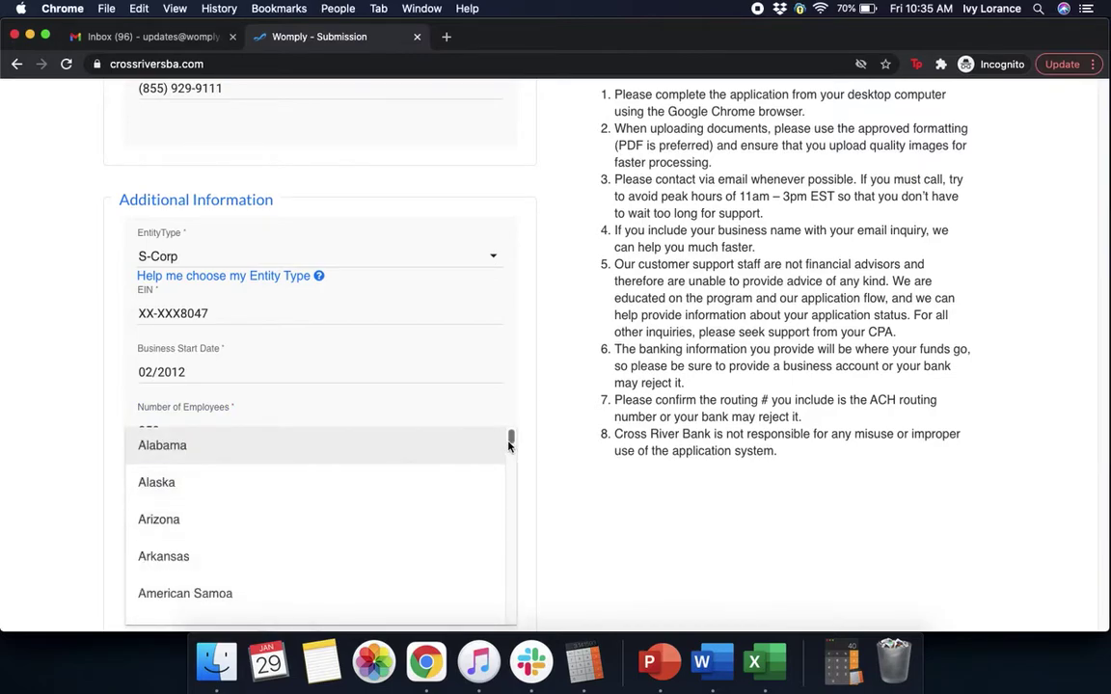
drag(511, 441, 509, 449)
scroll(510, 449, down, 2)
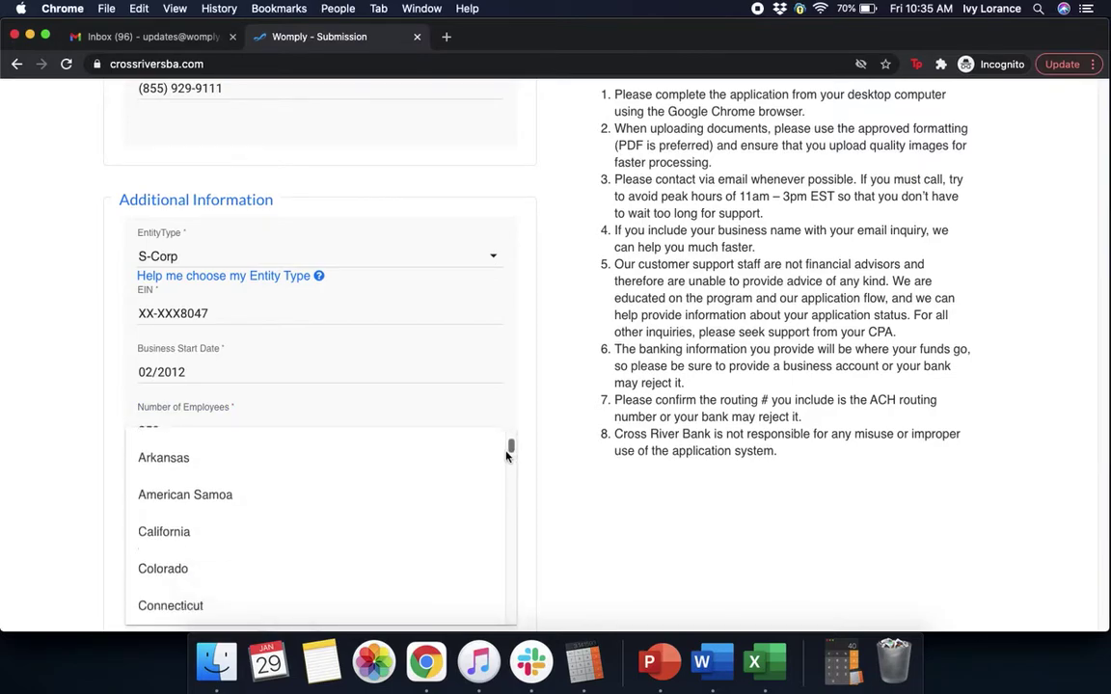
click(246, 533)
click(607, 516)
scroll(607, 515, down, 6)
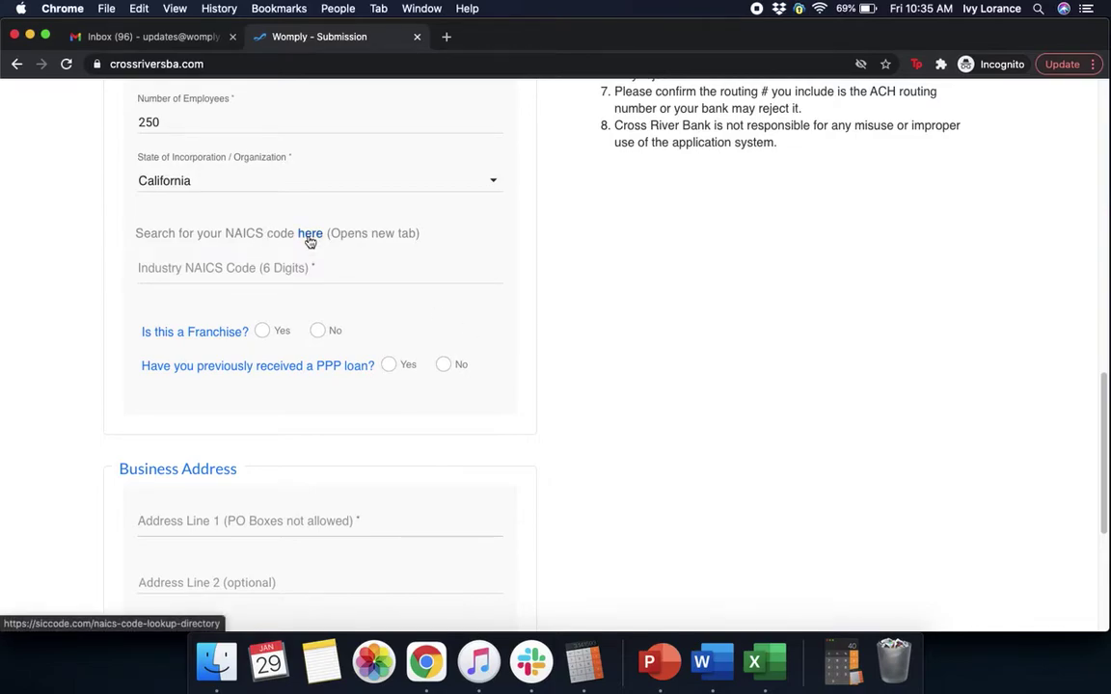
- Enter NAICS code 541613 and answer No to the franchise question
click(233, 271)
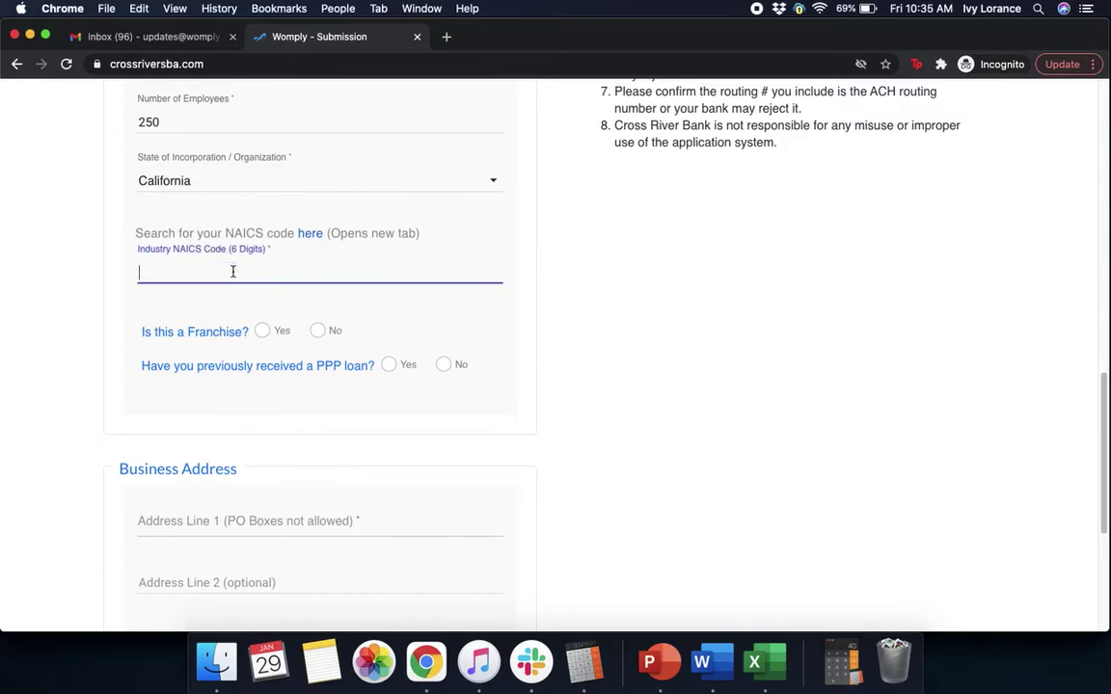
text(541613)
click(566, 303)
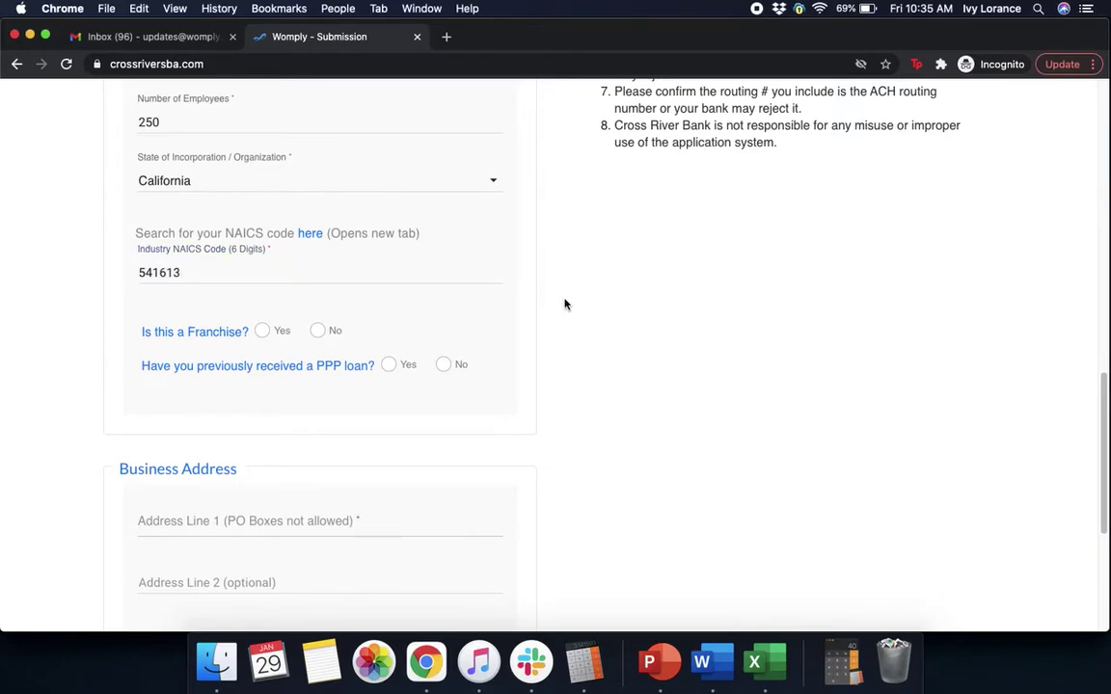
click(319, 330)
- Record a previous non-Cross River PPP loan of 125000
click(389, 367)
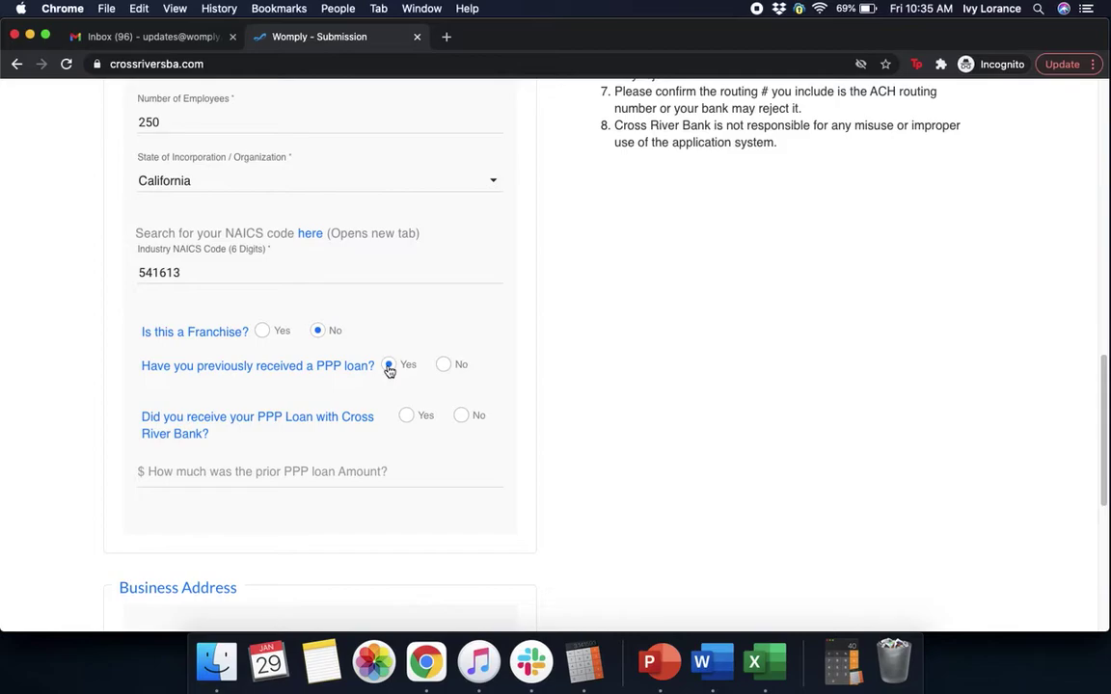
click(469, 420)
click(285, 469)
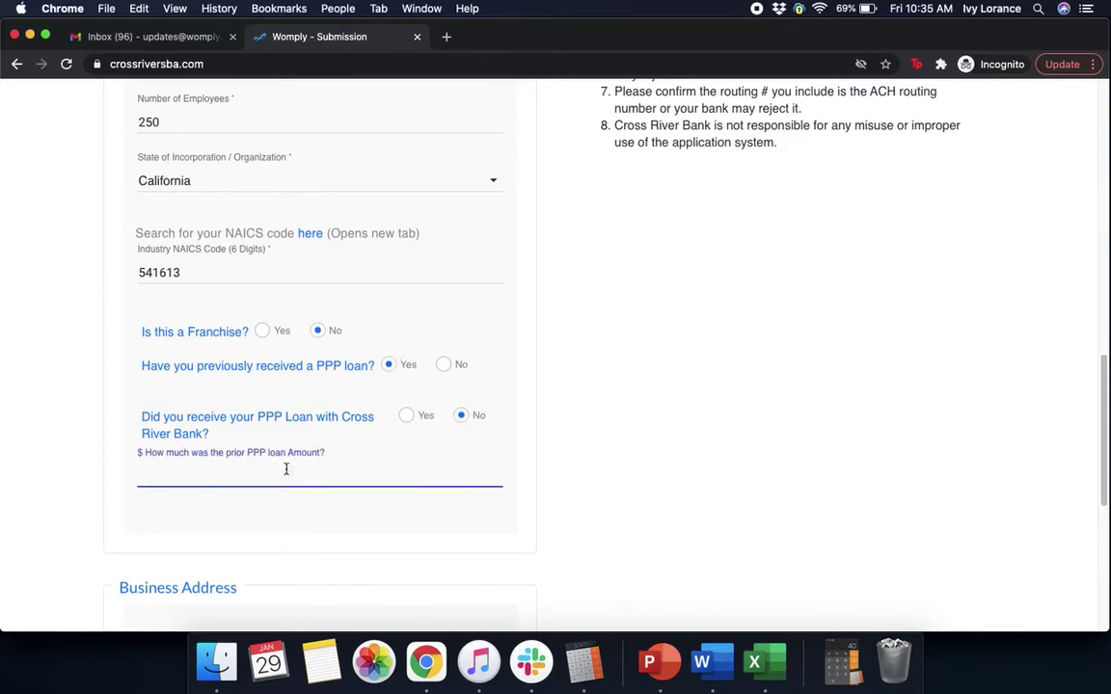
text(125000)
click(885, 486)
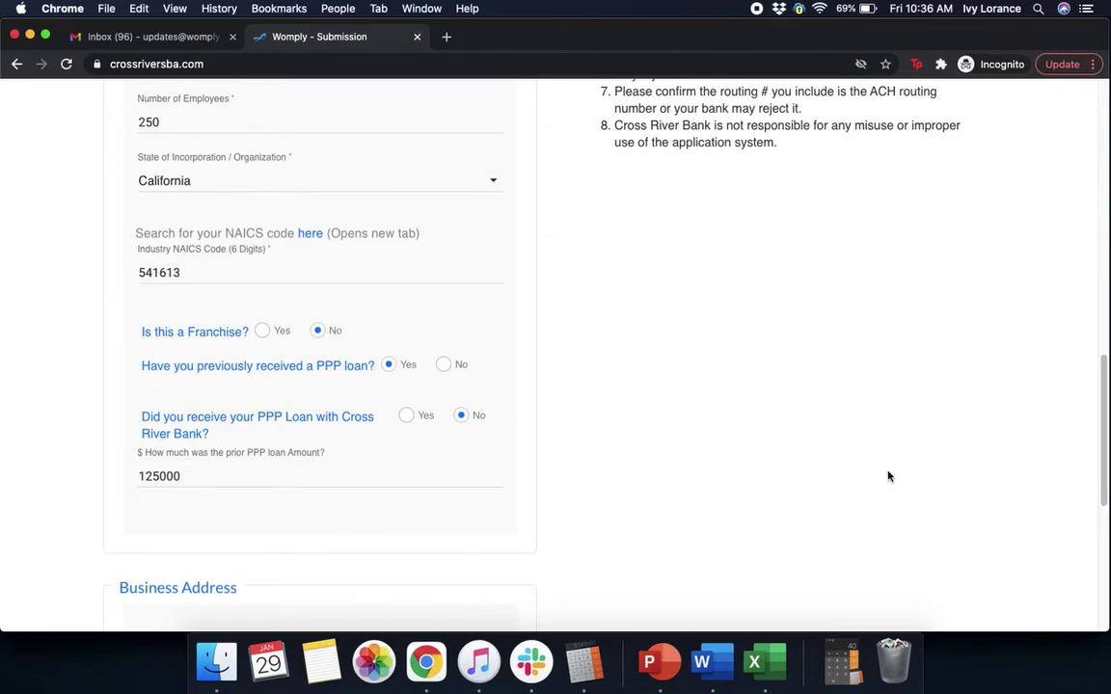
scroll(889, 475, down, 8)
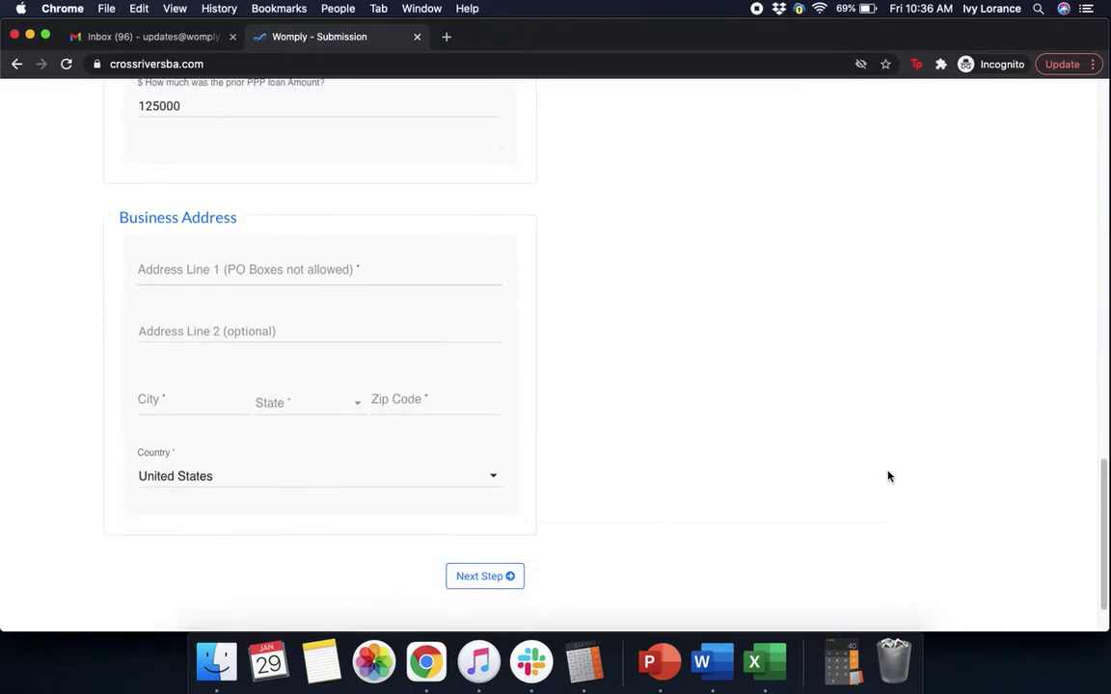
- Fill the business address from the San Francisco suggestion and advance to Owner Information
scroll(889, 476, down, 1)
click(232, 203)
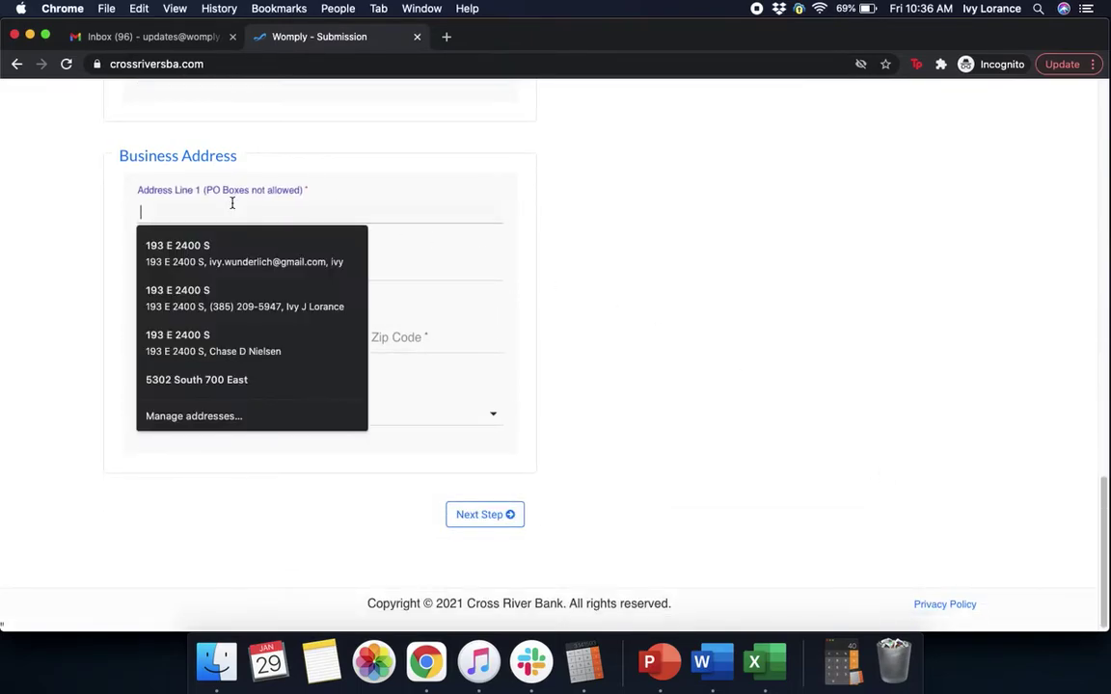
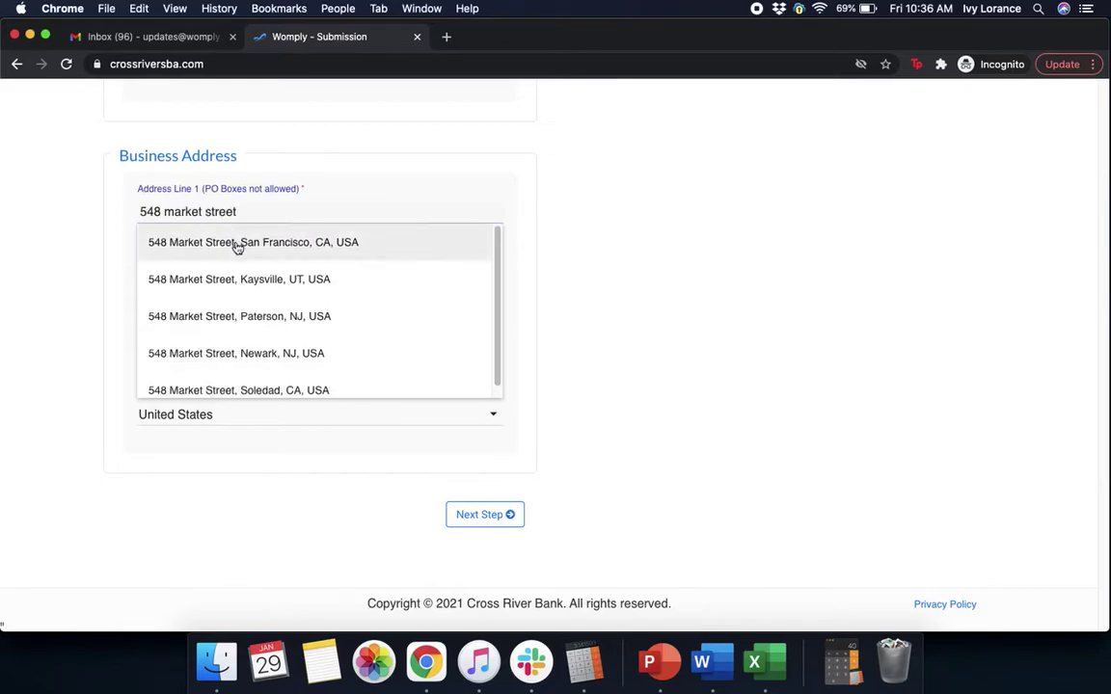
click(238, 243)
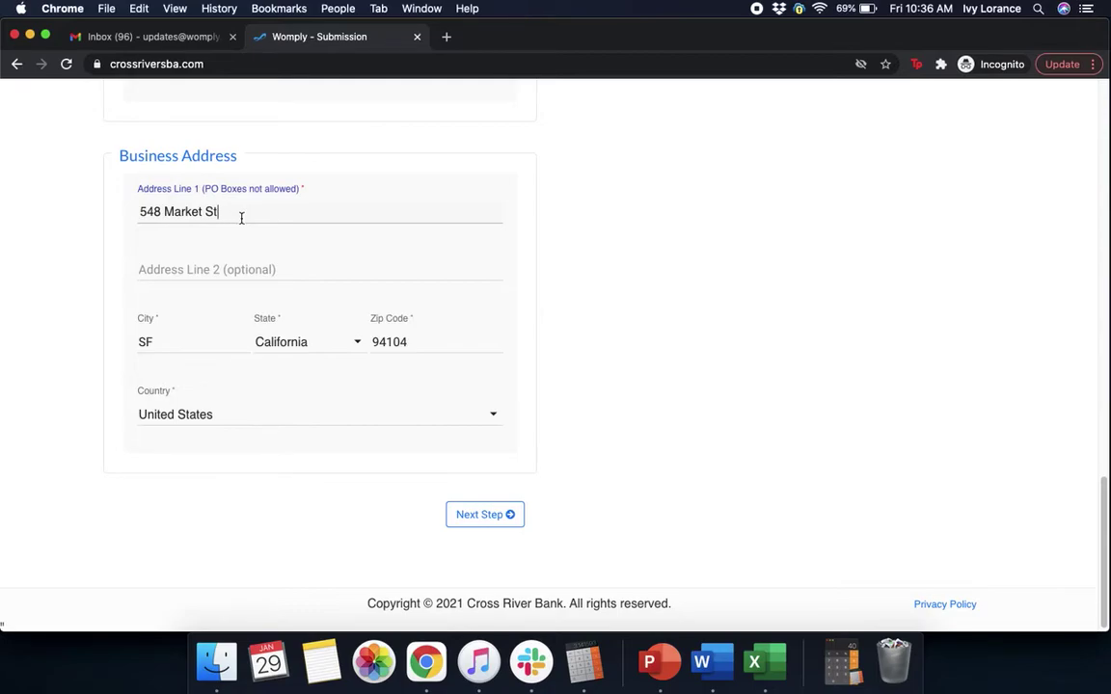
click(508, 515)
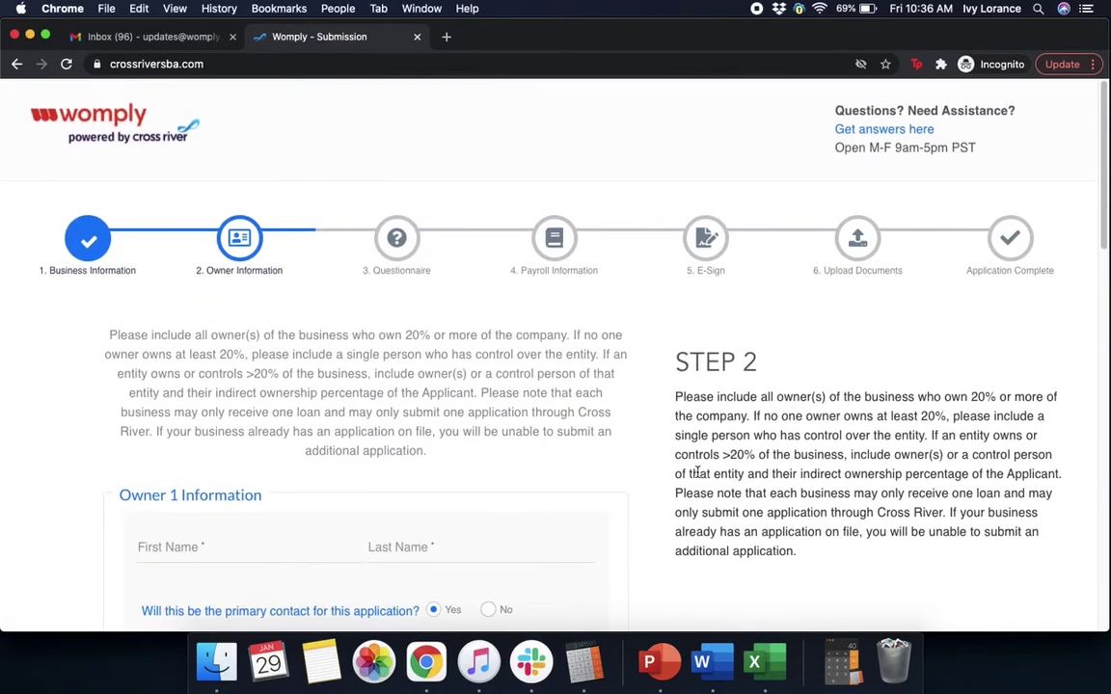
- Enter the owner's first and last name
scroll(651, 481, down, 3)
scroll(648, 482, down, 2)
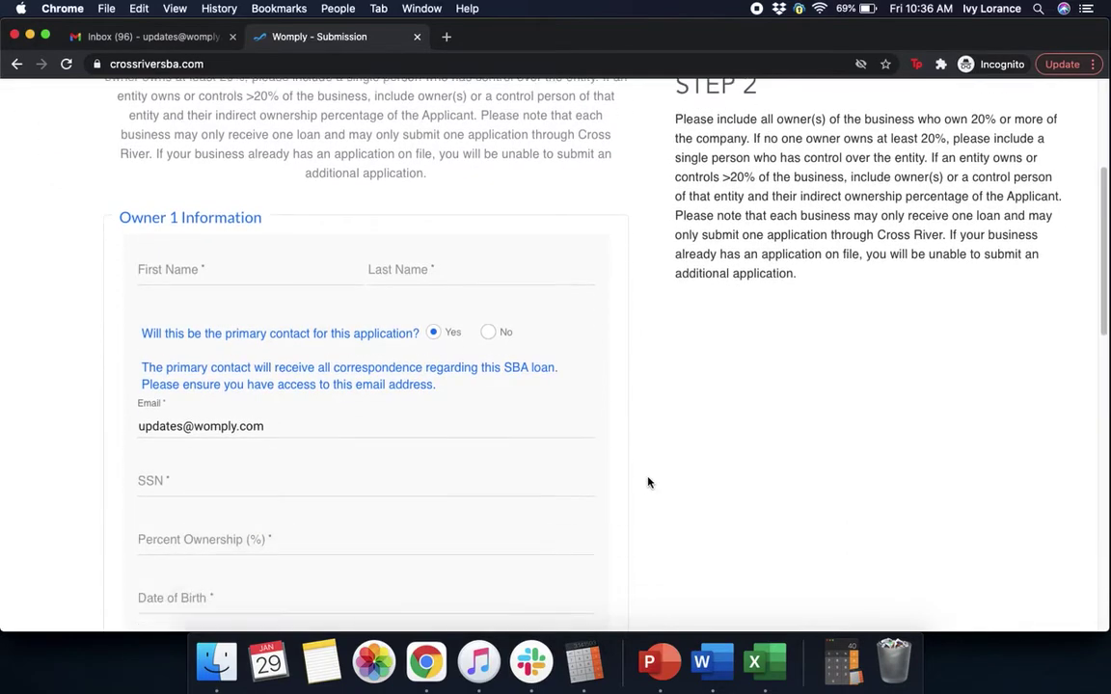
click(234, 269)
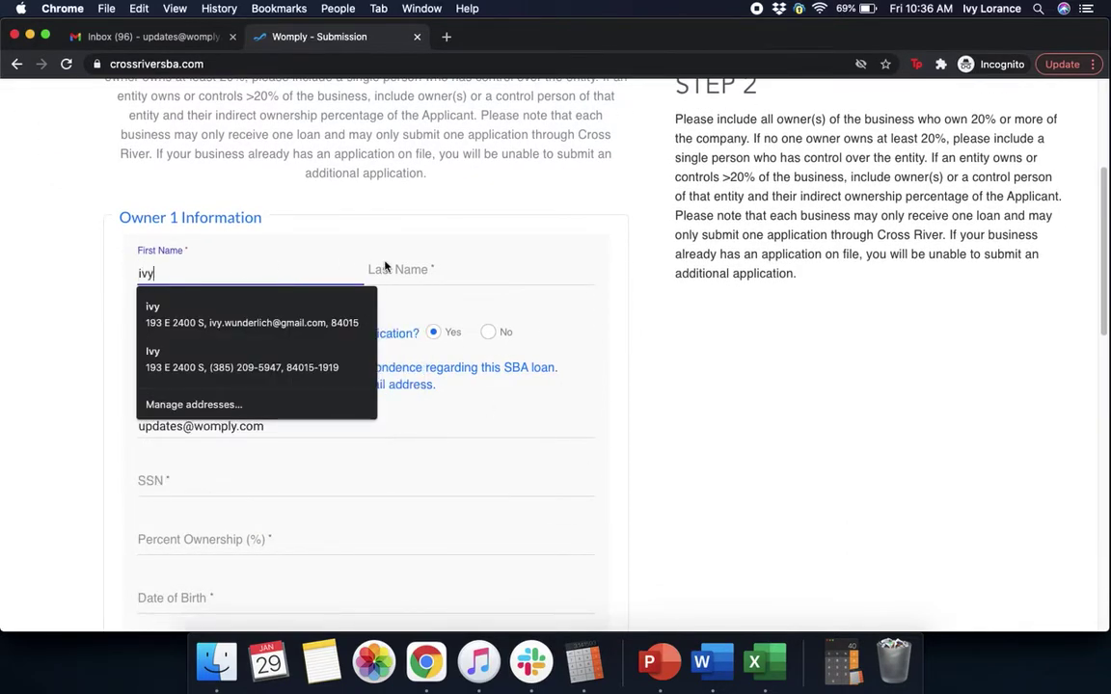
click(404, 266)
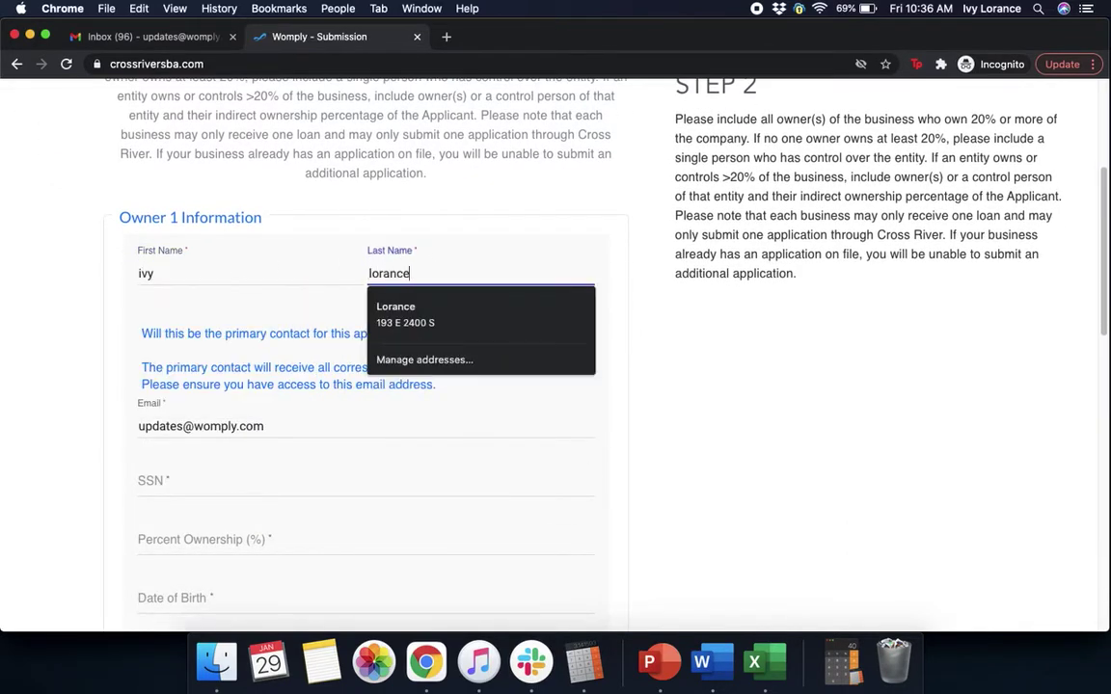
click(804, 516)
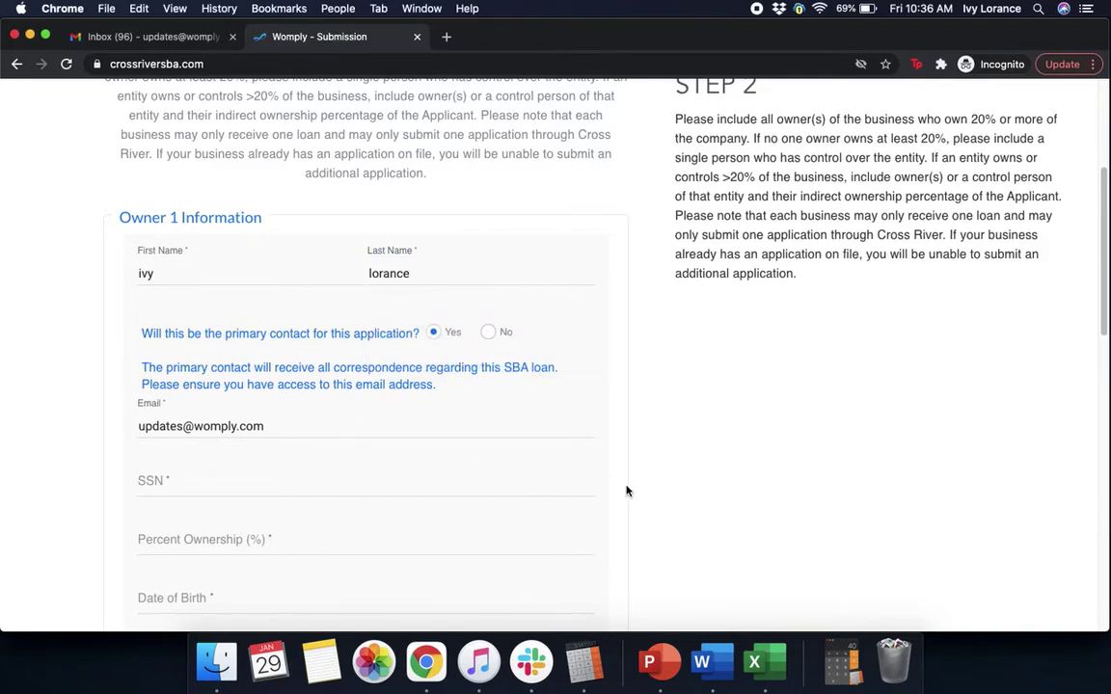
scroll(633, 494, down, 3)
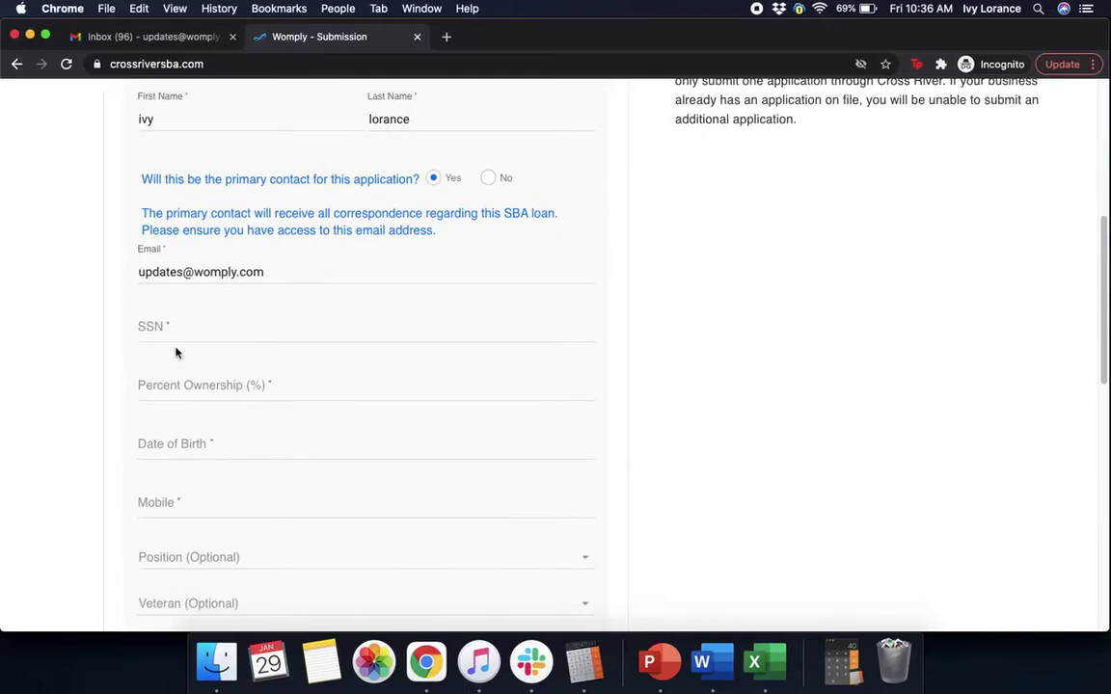
- Enter the owner's SSN, 100 percent ownership, date of birth and mobile number
click(178, 327)
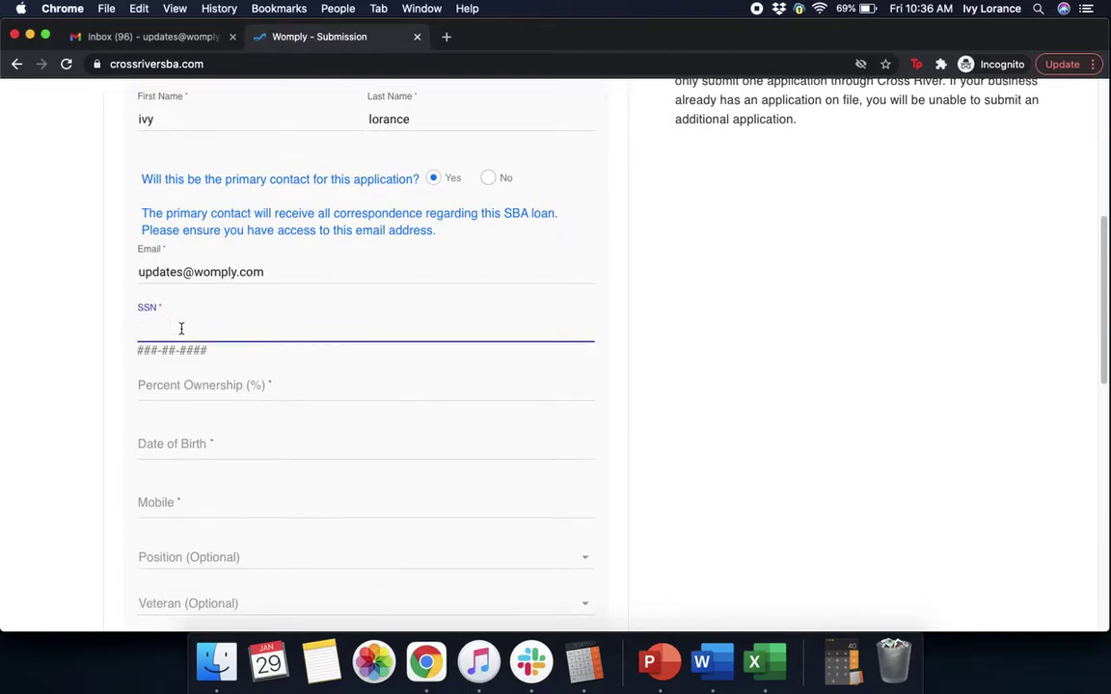
click(754, 300)
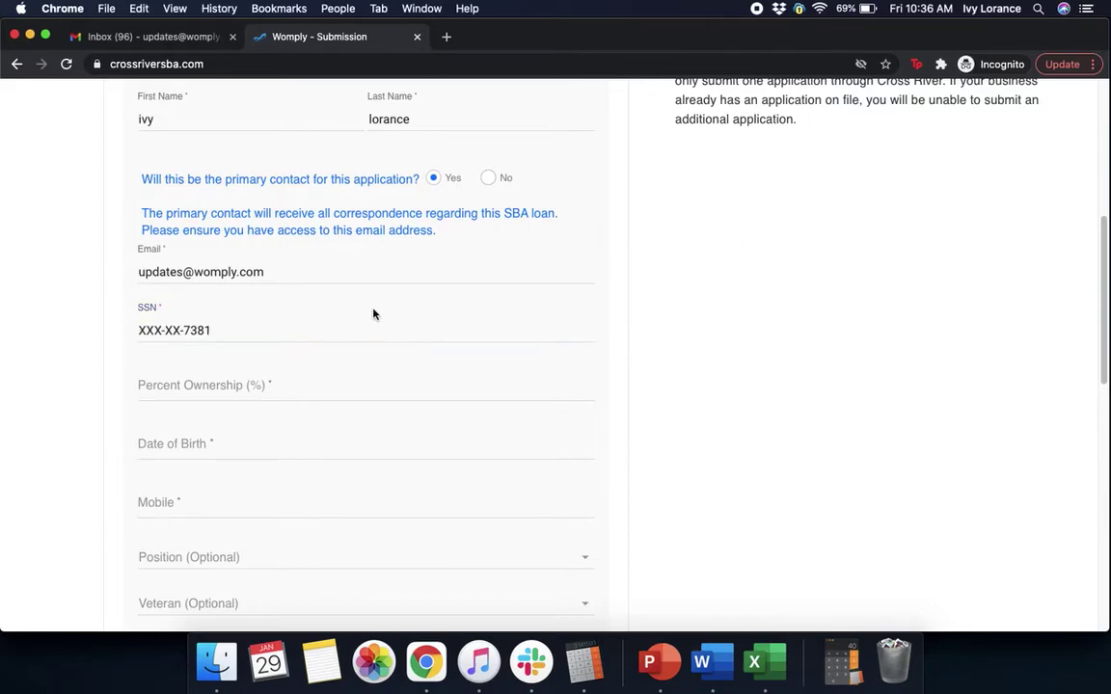
click(161, 389)
text(100)
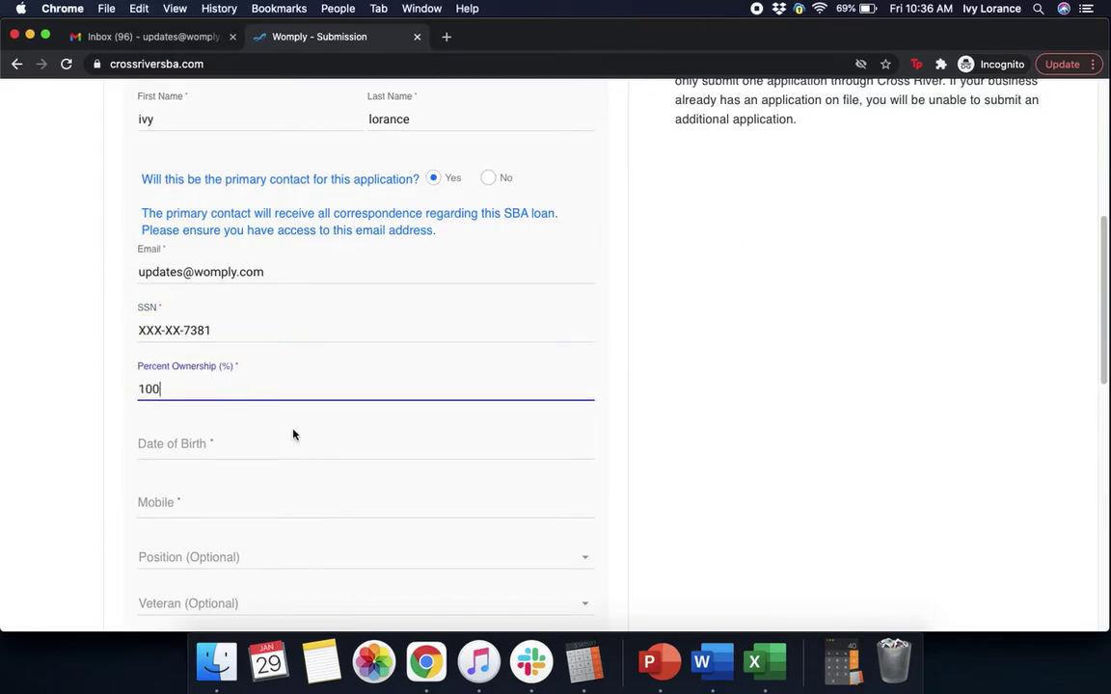
click(270, 448)
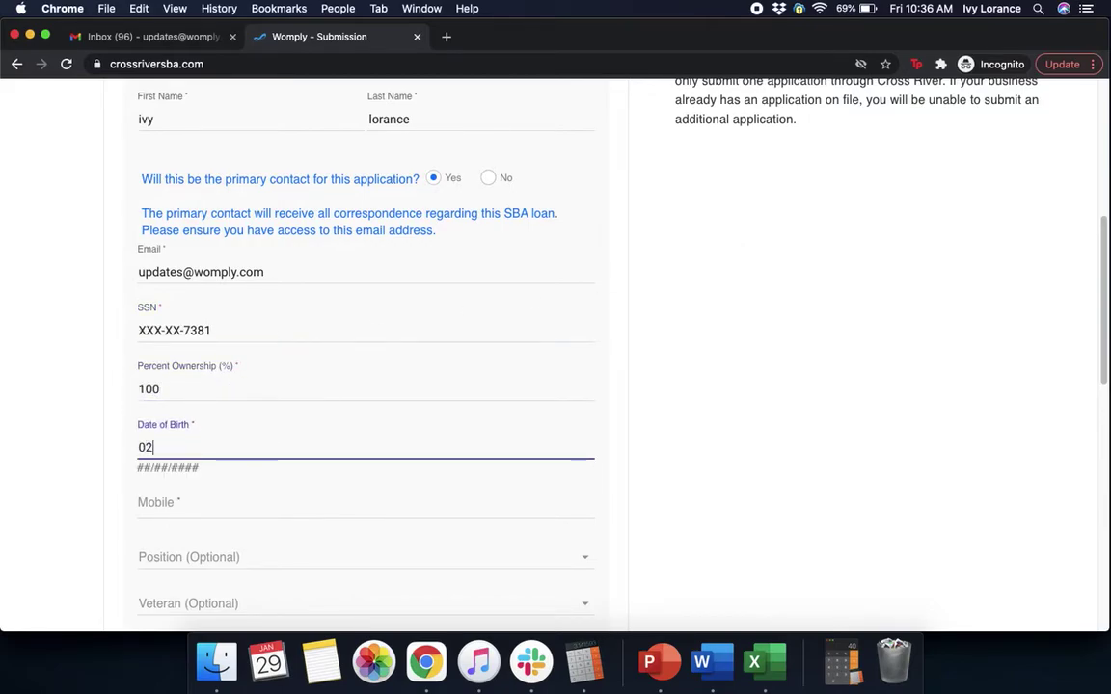
click(280, 508)
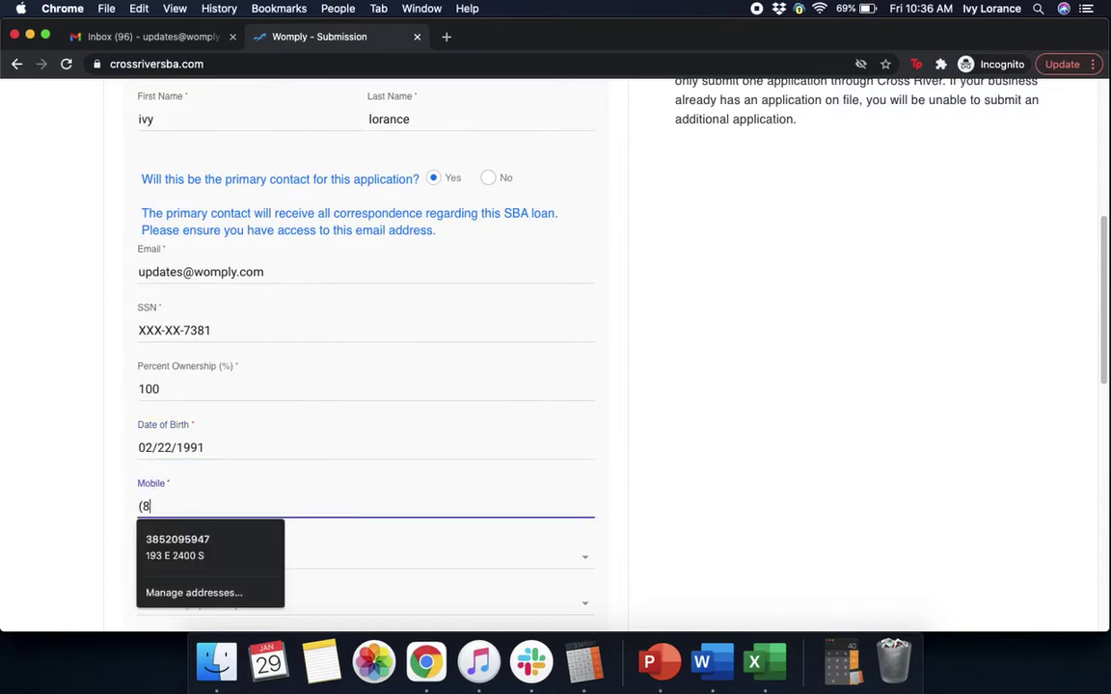
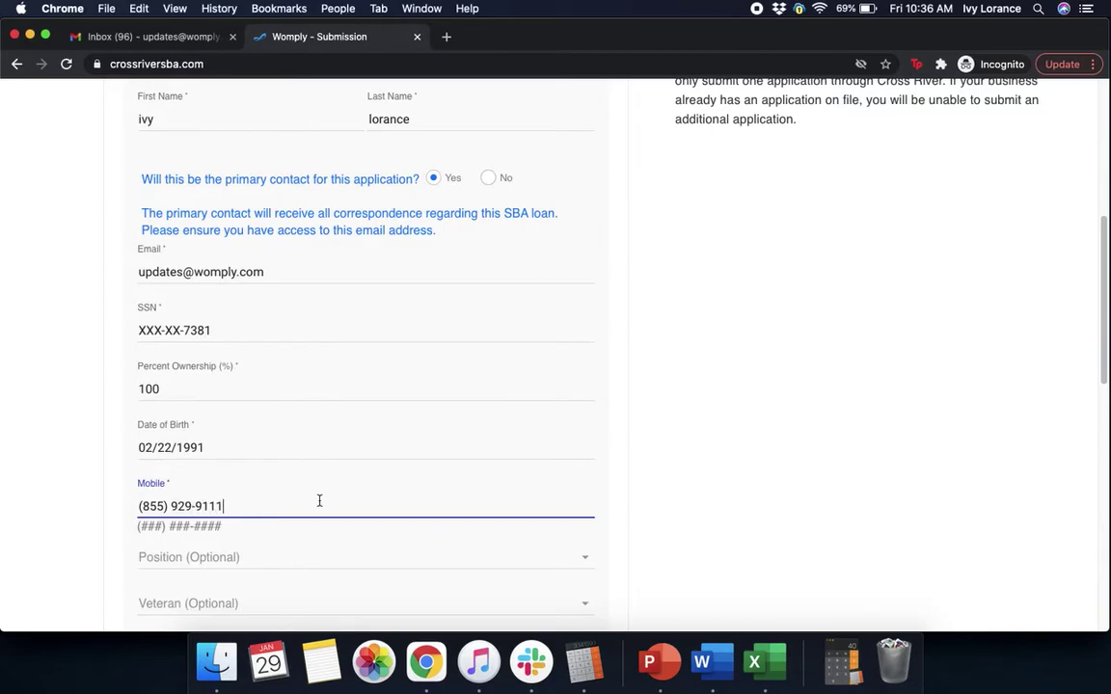
click(827, 500)
scroll(827, 501, down, 3)
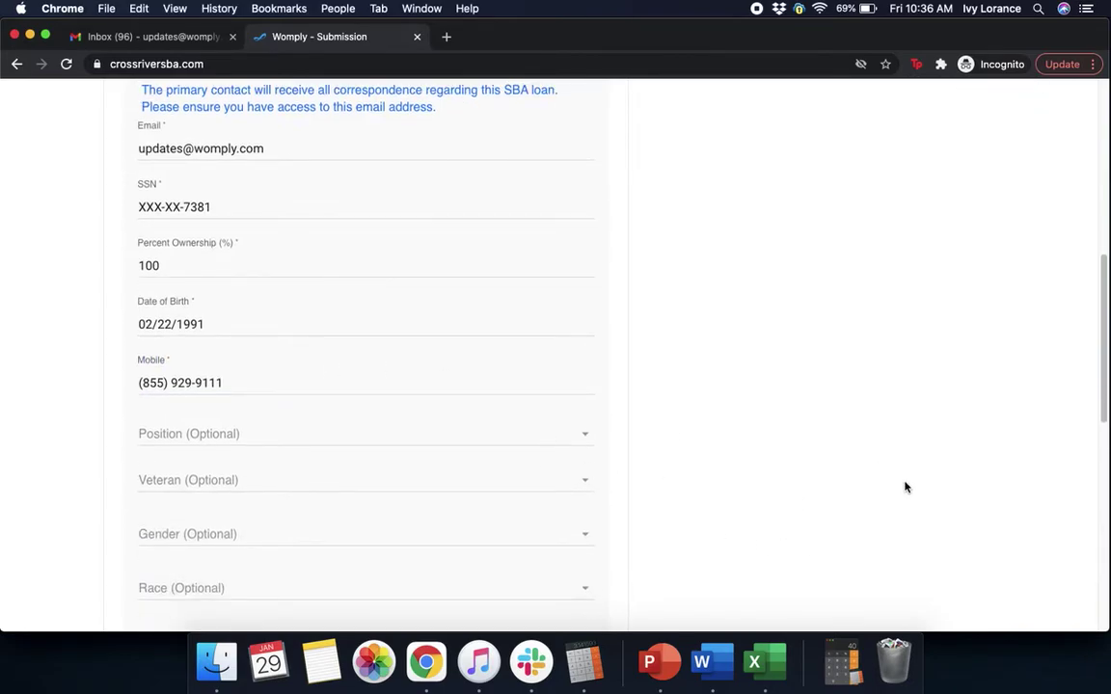
- Set position Owner, Non-Veteran, Female, White, and Not Hispanic or Latino
scroll(905, 486, down, 3)
click(316, 284)
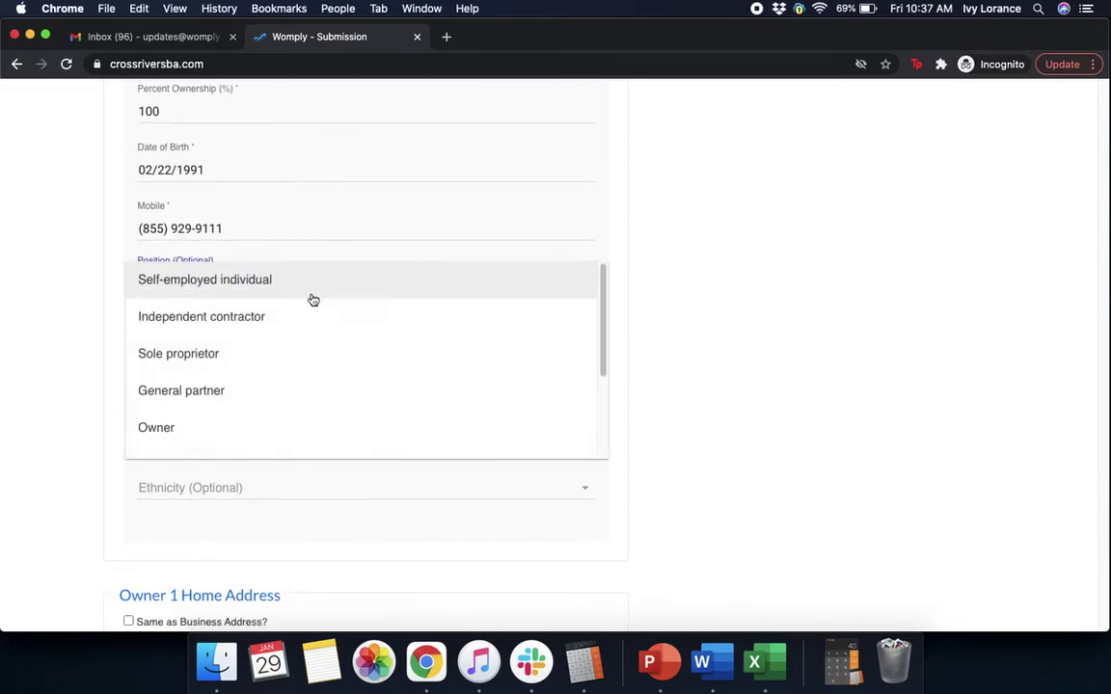
click(201, 430)
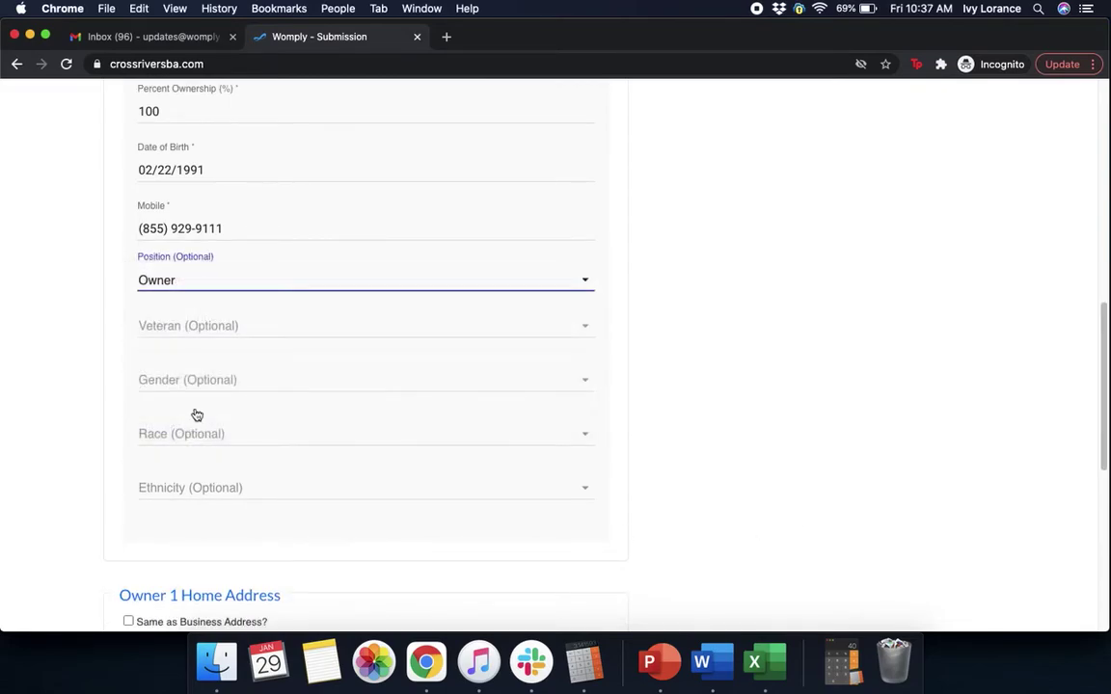
click(197, 337)
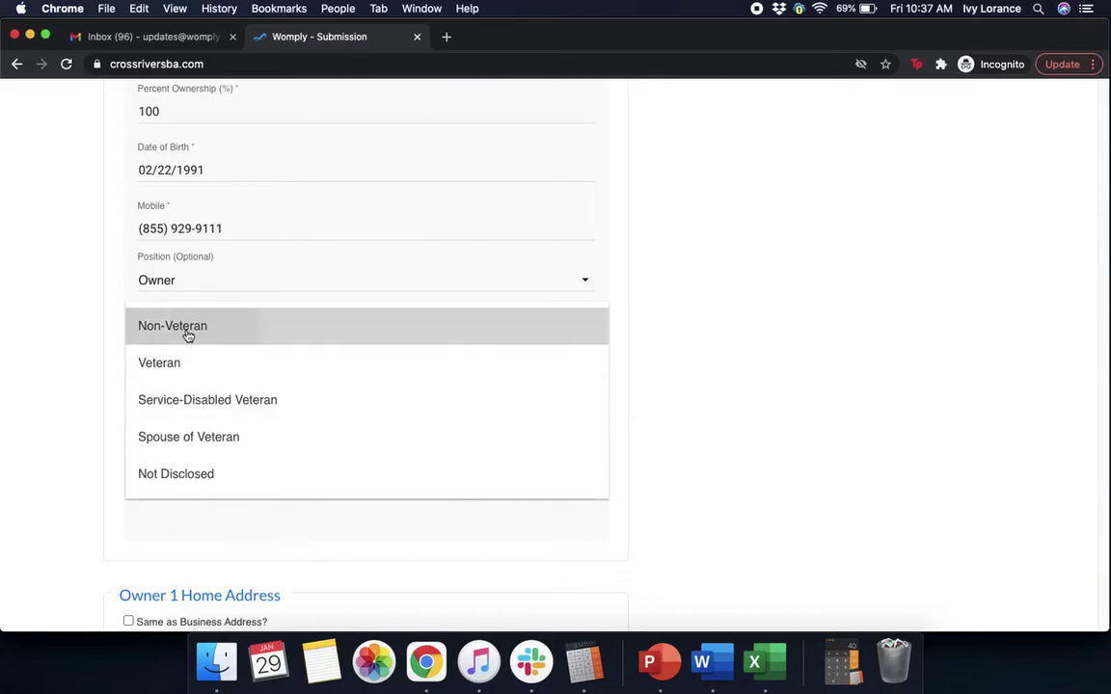
click(221, 331)
click(178, 380)
click(162, 417)
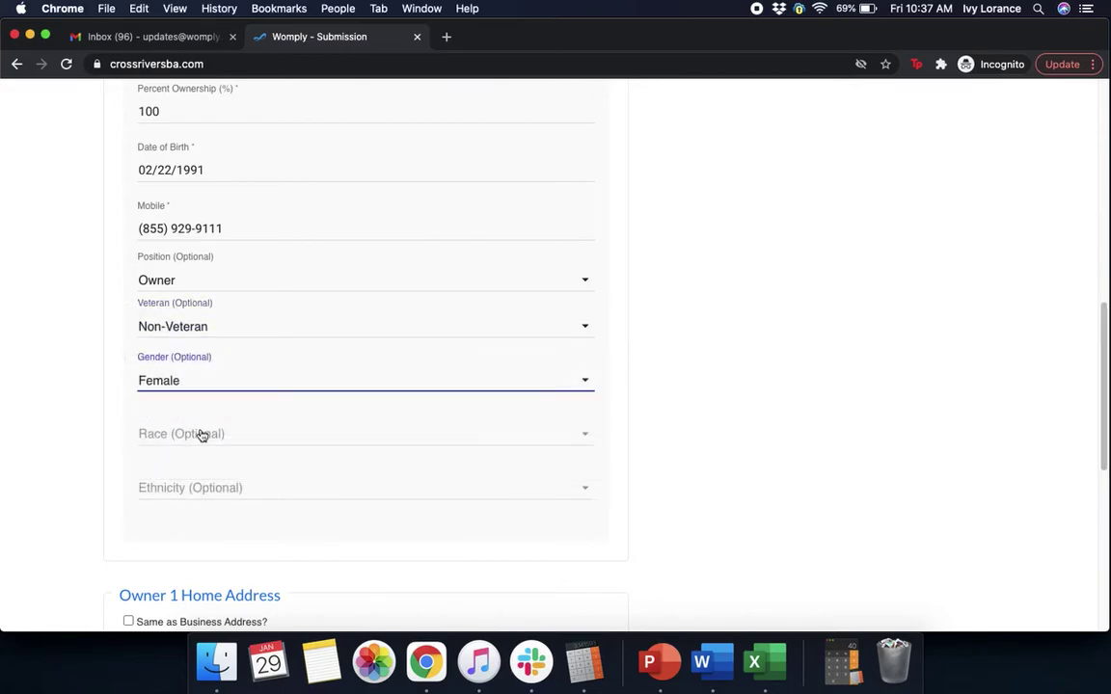
click(201, 434)
click(166, 582)
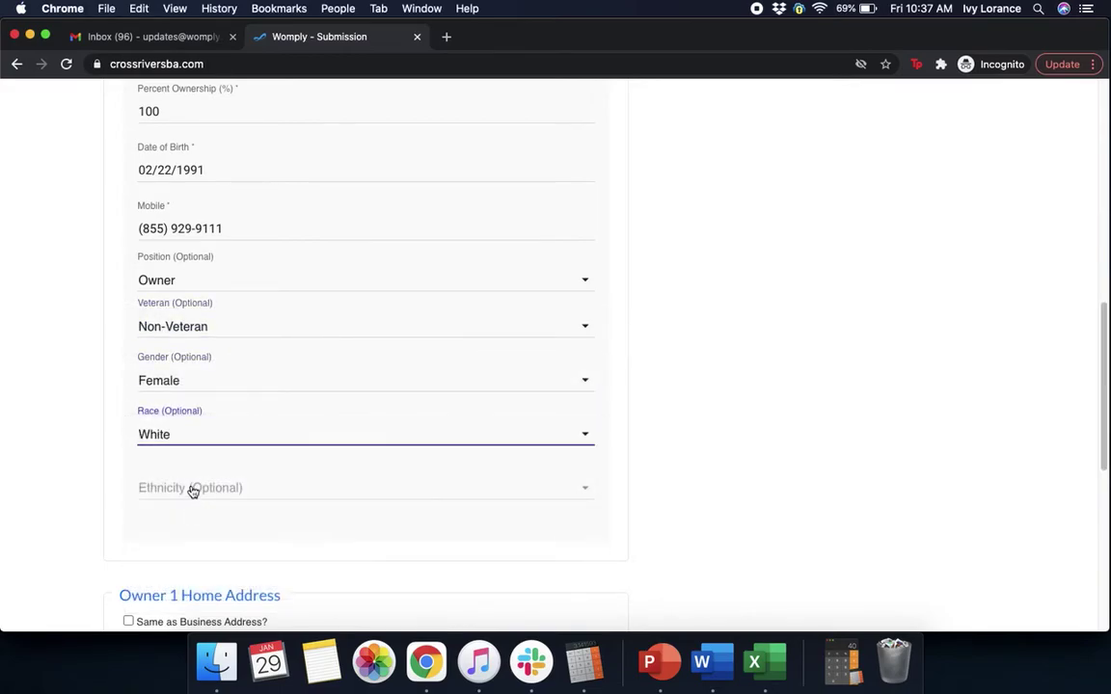
click(192, 491)
click(204, 528)
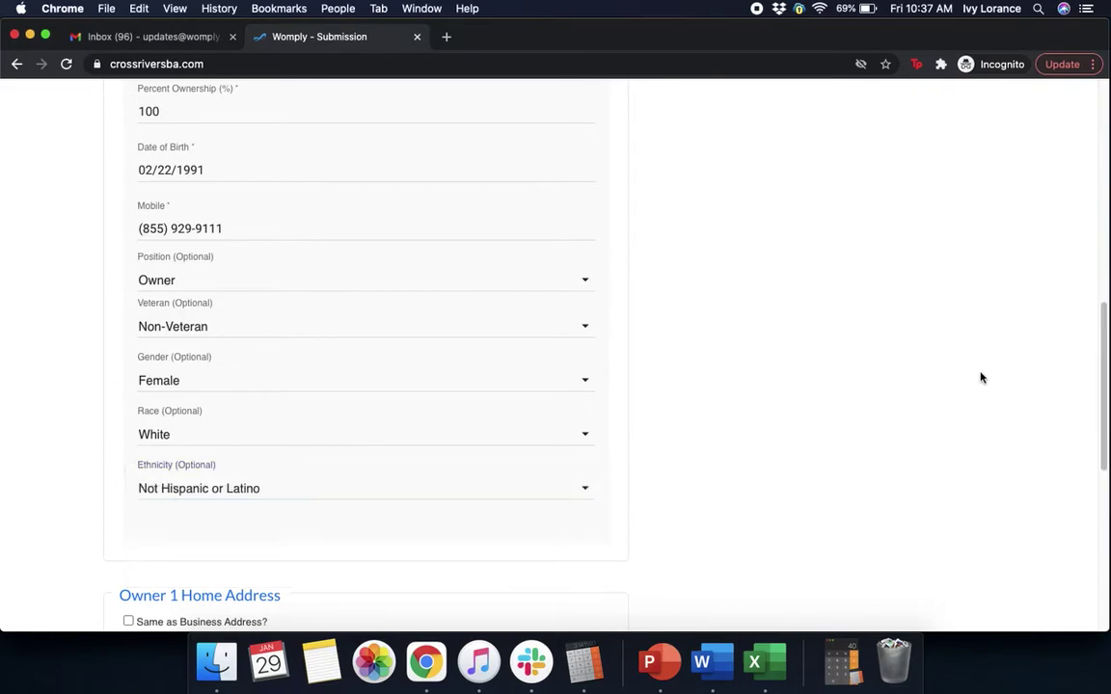
- Use the business address as the owner's home address and continue to the Questionnaire
scroll(980, 377, down, 8)
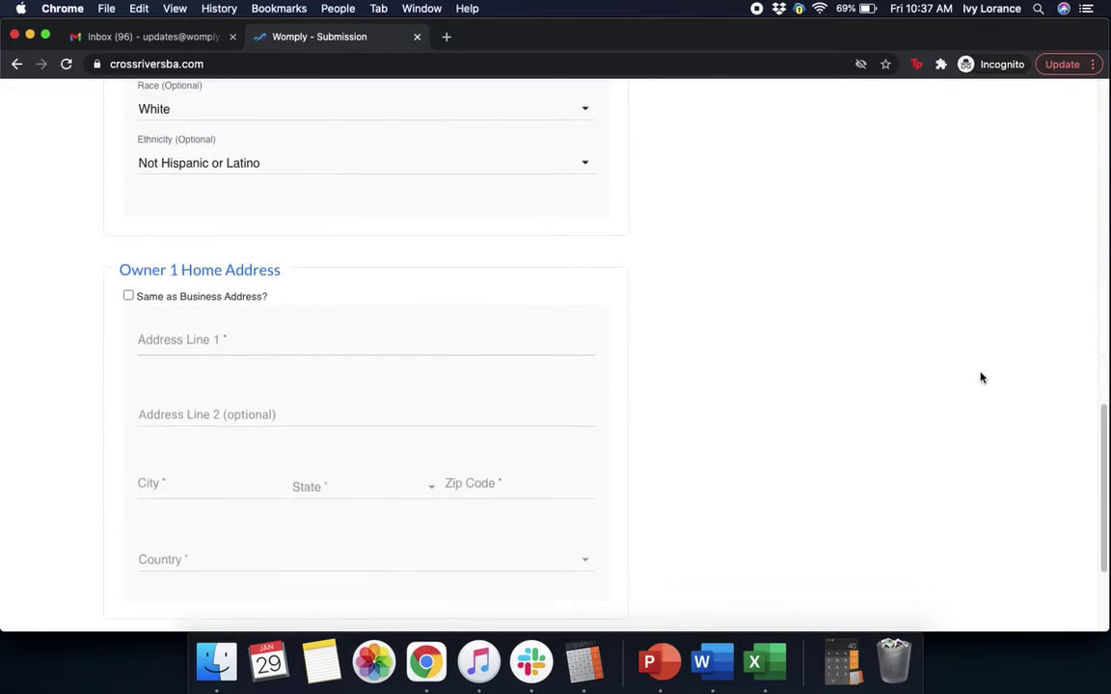
scroll(980, 377, down, 2)
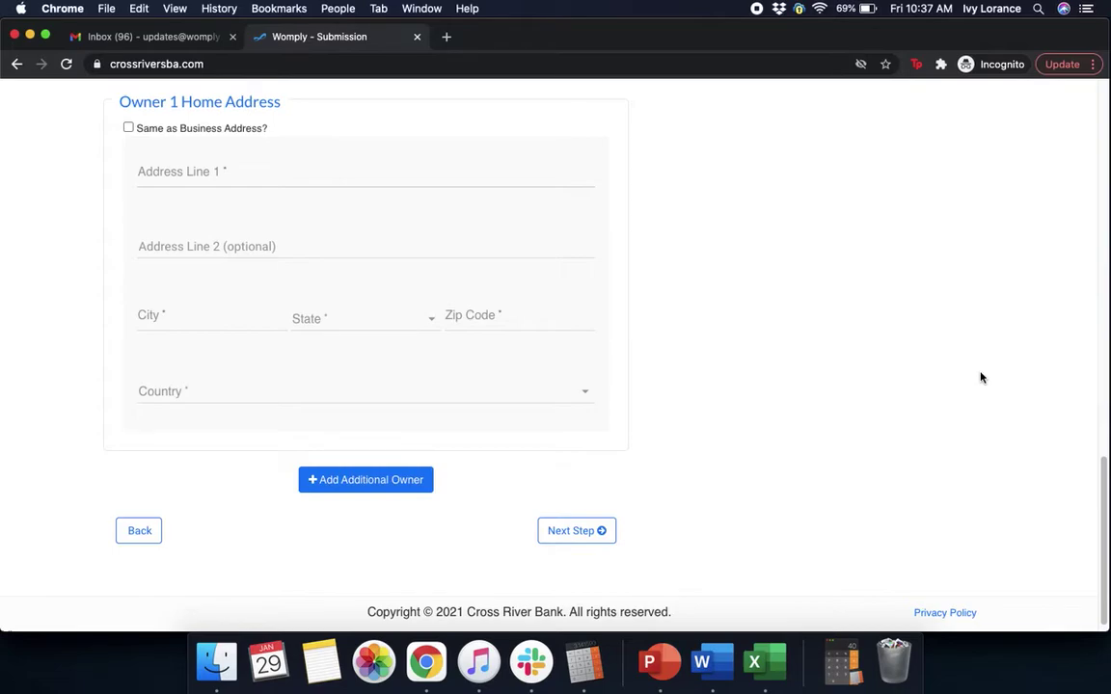
click(128, 128)
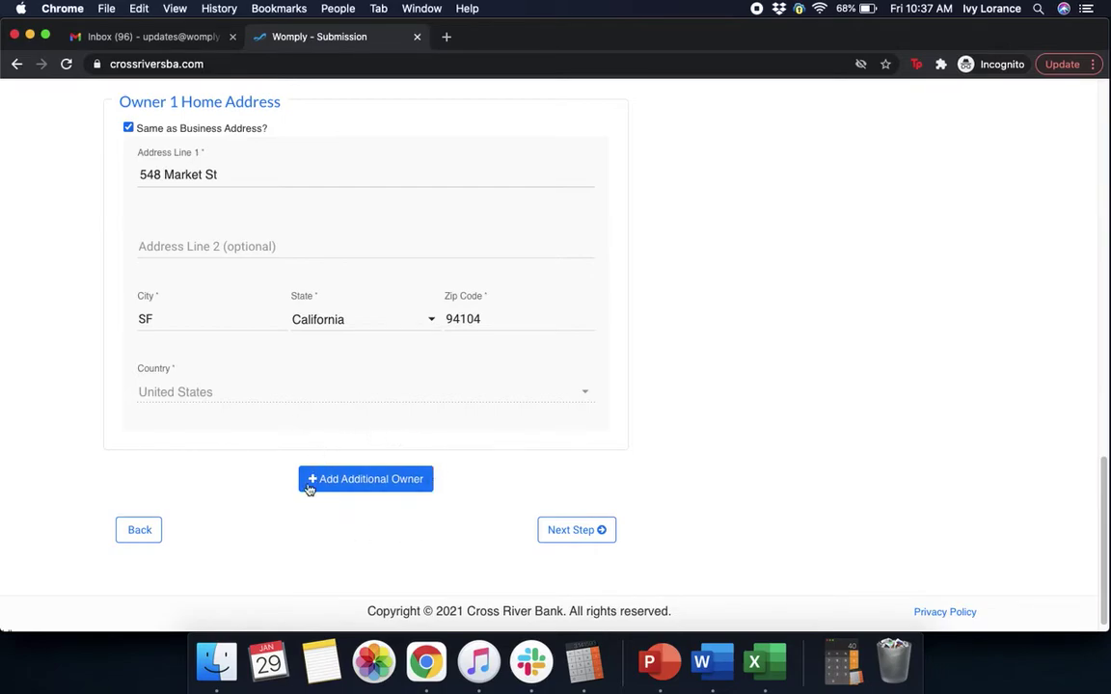
click(582, 533)
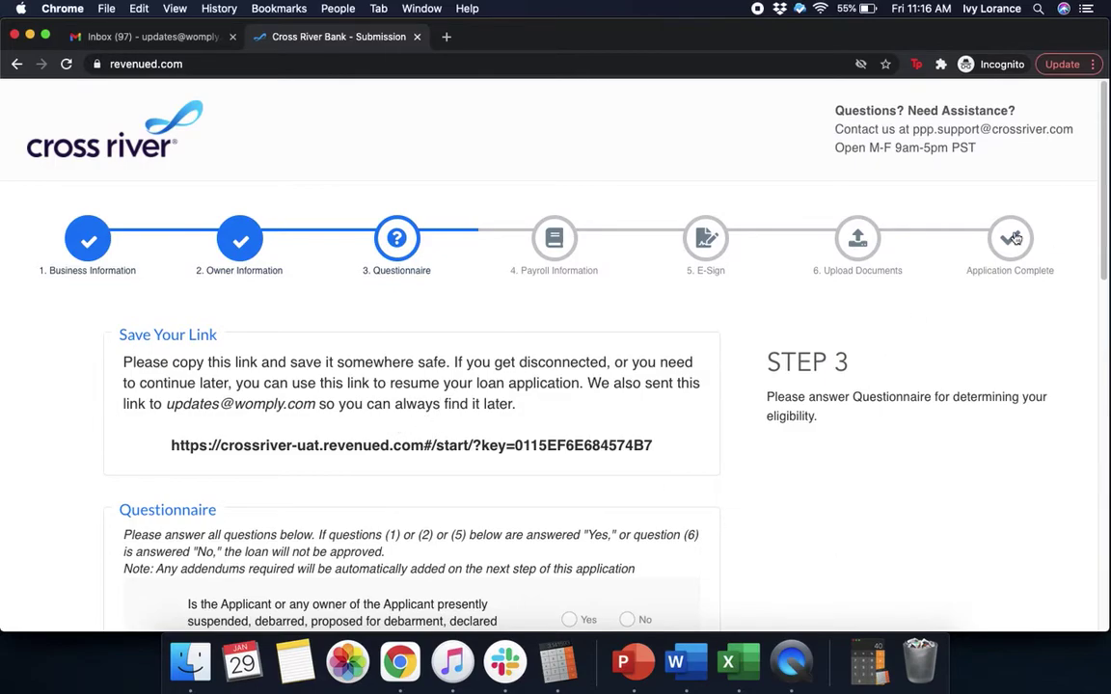
- Answer No to questionnaire questions 1, 2, 3 and 4
scroll(1089, 250, down, 3)
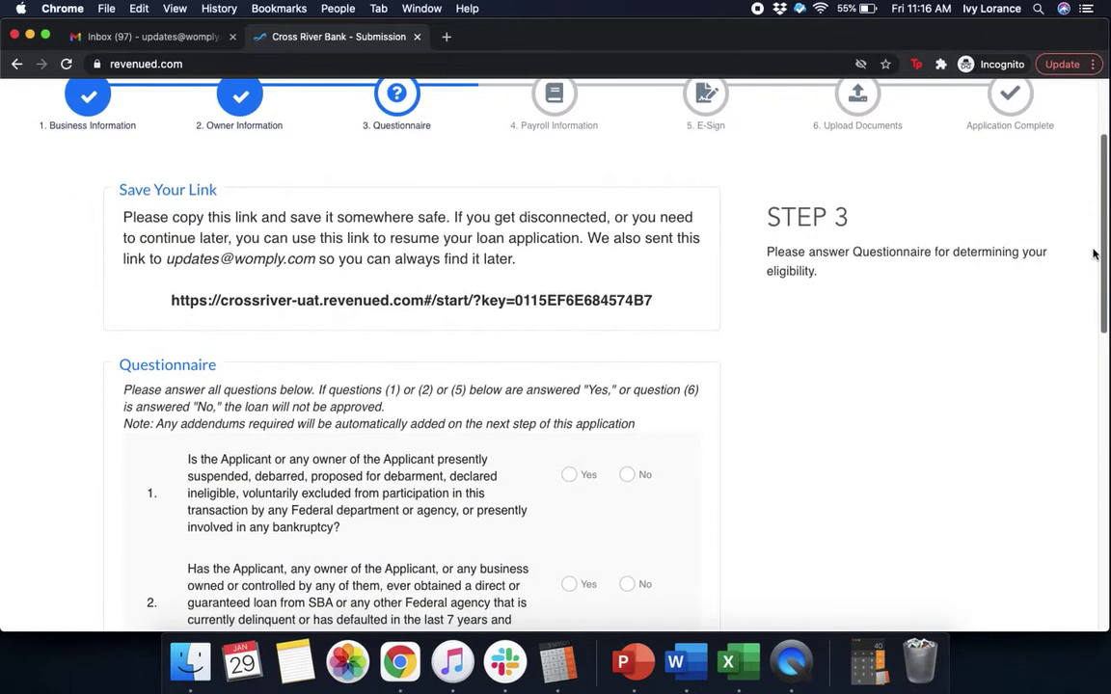
scroll(1088, 270, down, 2)
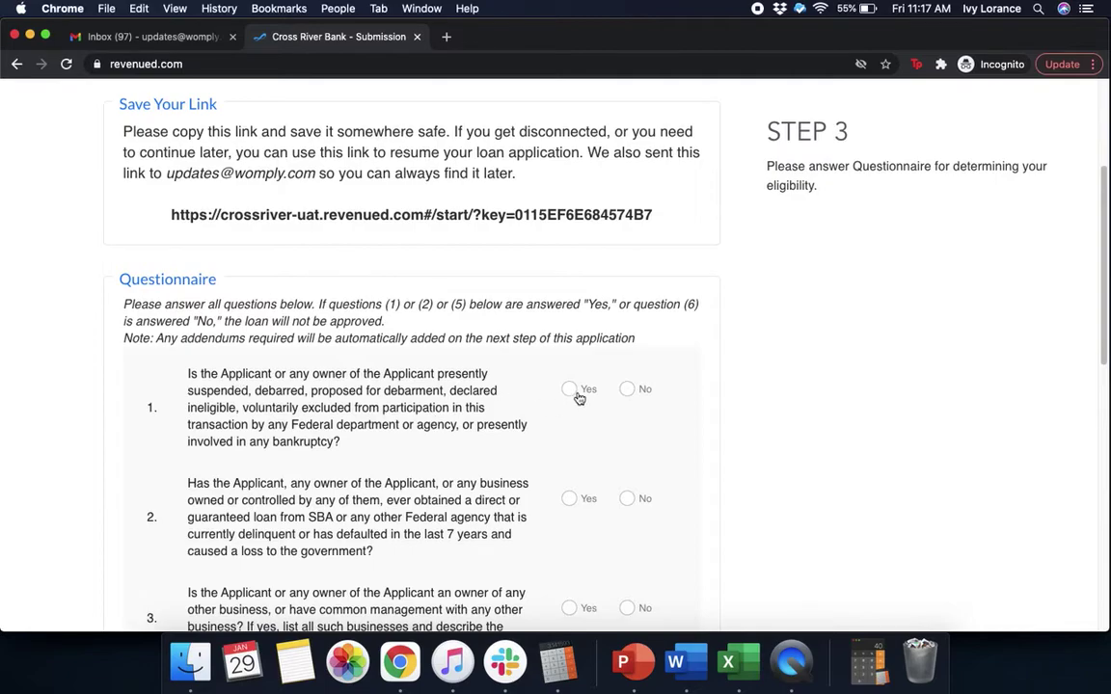
click(628, 389)
scroll(756, 454, down, 2)
scroll(756, 454, down, 2)
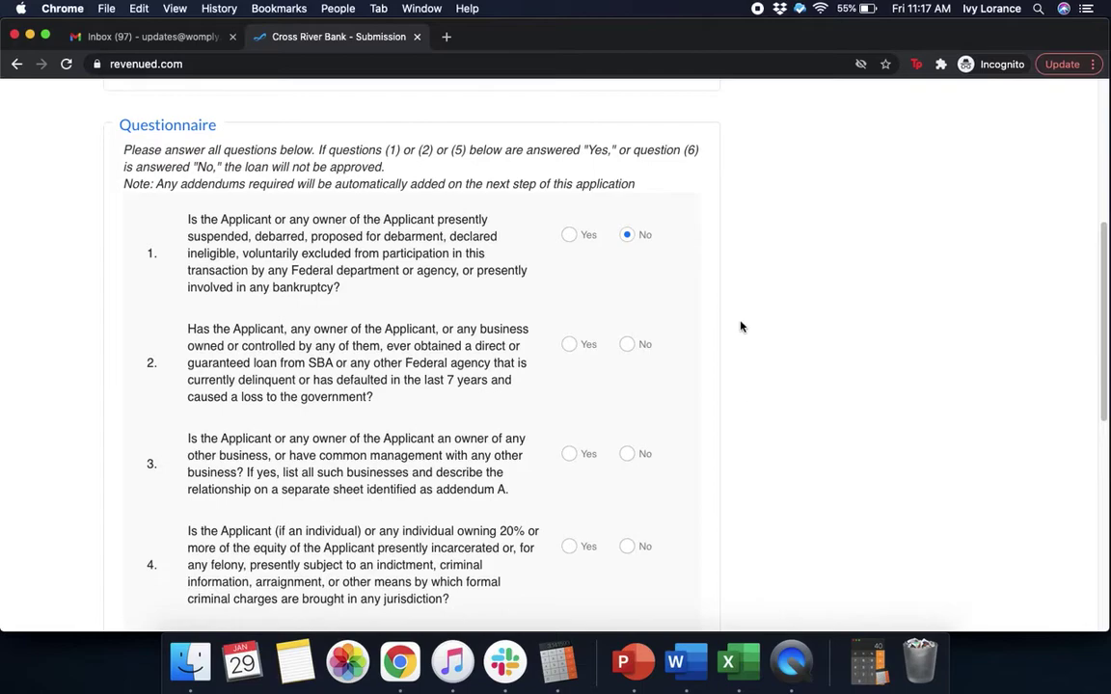
click(629, 349)
scroll(791, 391, down, 3)
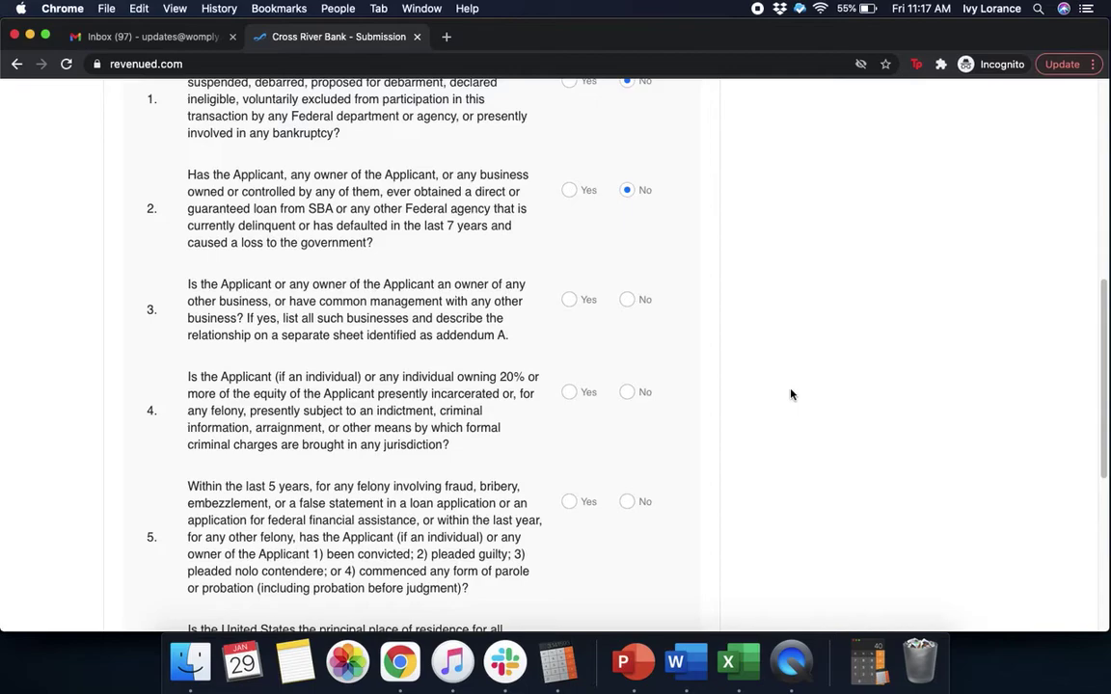
click(629, 303)
scroll(807, 359, down, 3)
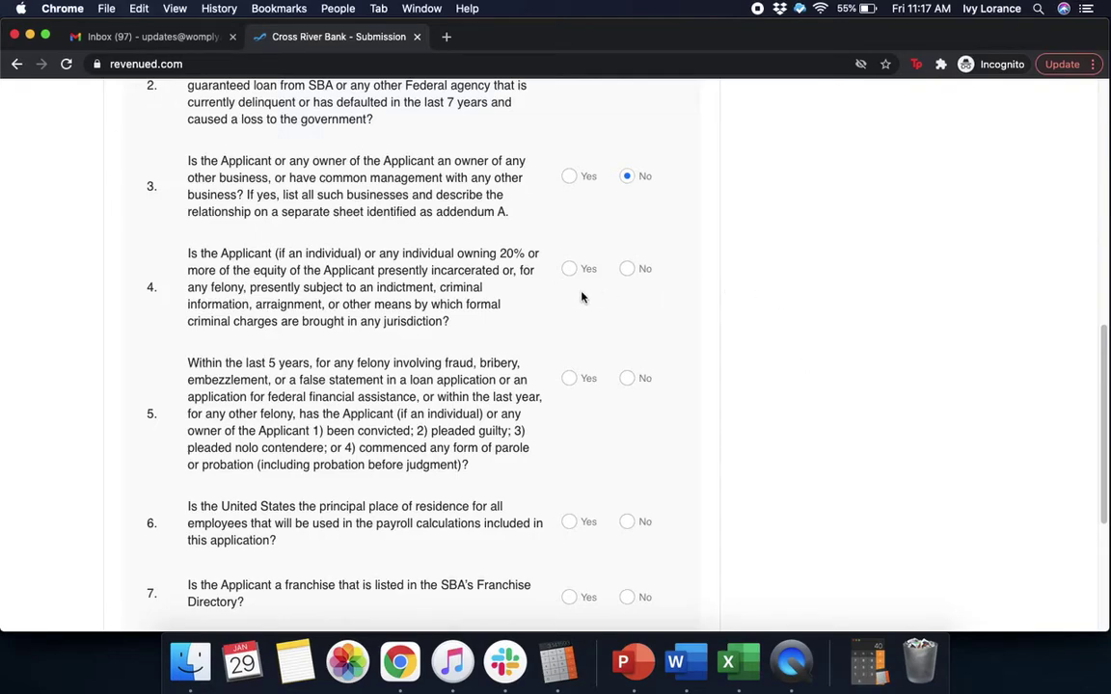
click(627, 270)
- Answer No to question 5, Yes to question 6, and No to question 7
scroll(747, 367, down, 4)
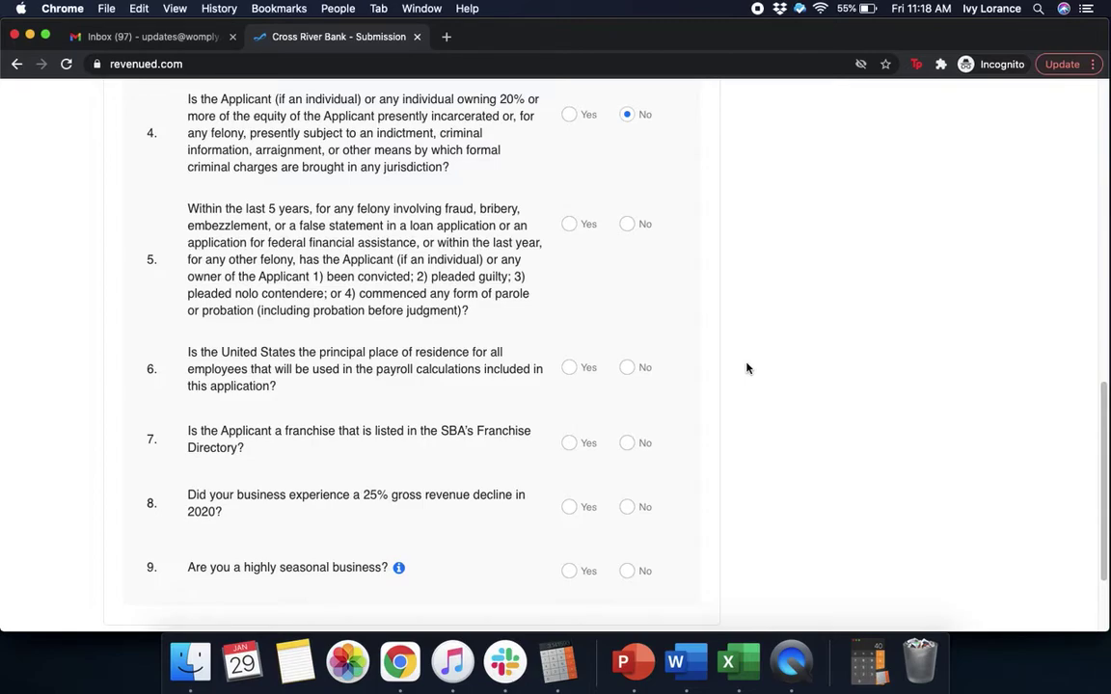
click(629, 225)
scroll(826, 256, down, 3)
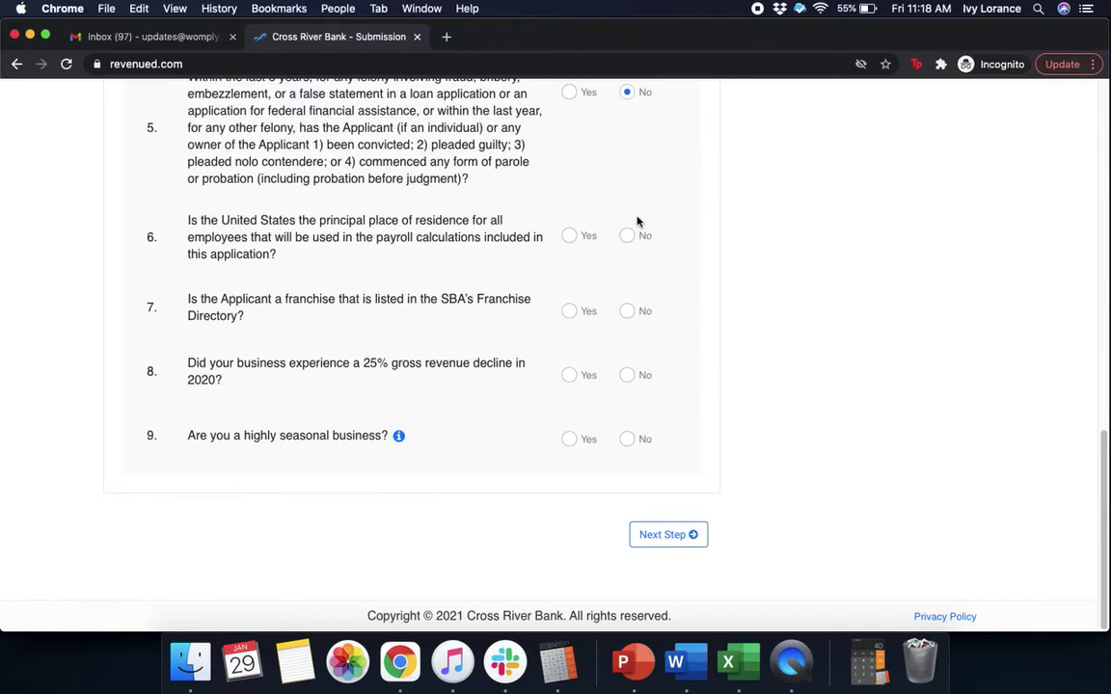
click(570, 238)
click(628, 311)
- Confirm a revenue decline, not seasonal, with Q2 2020 as the worst quarter
click(568, 376)
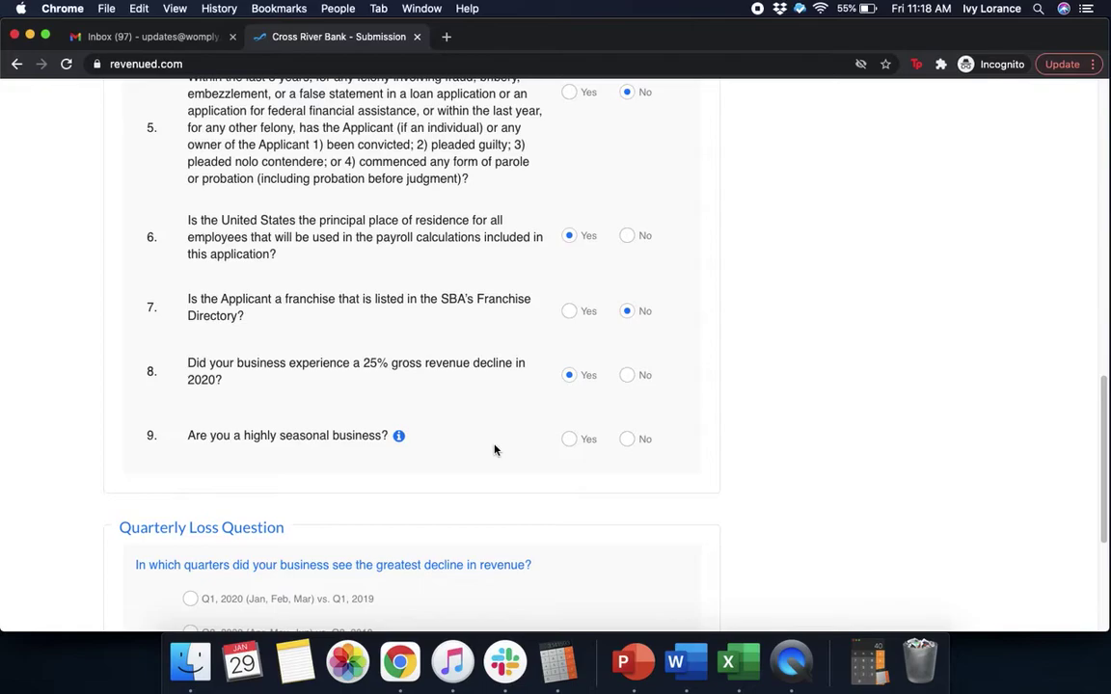
click(628, 439)
scroll(813, 449, down, 5)
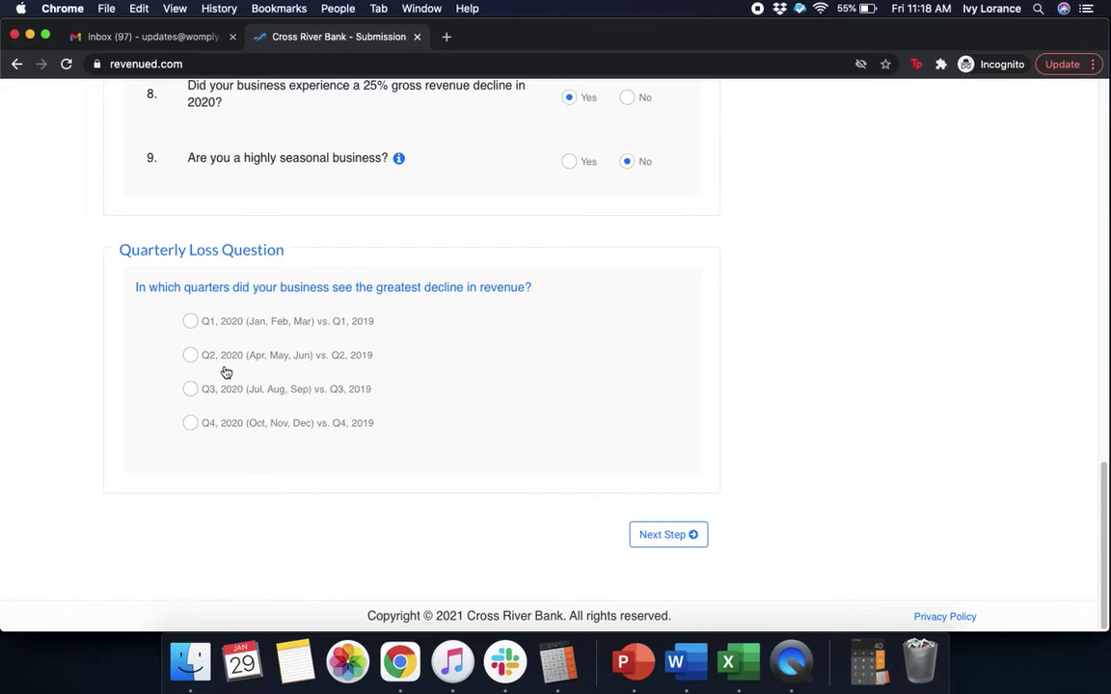
click(191, 356)
- Go to Payroll Information, check Payroll as loan purpose, and enter the previous SBA loan ID
click(679, 538)
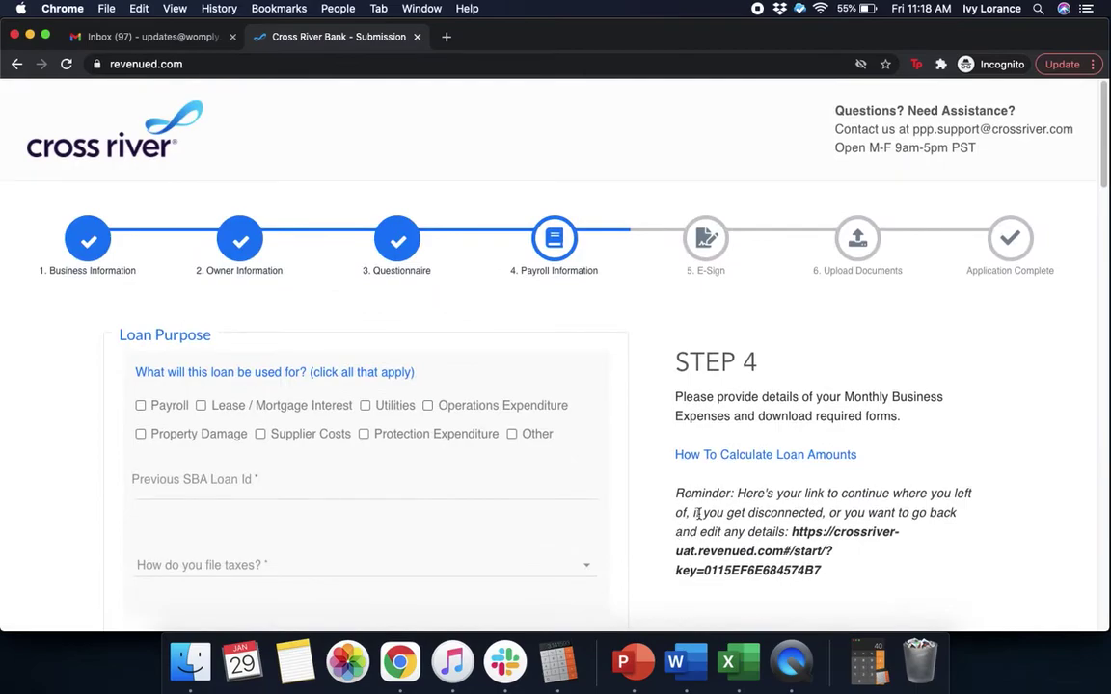
drag(1104, 161, 1105, 196)
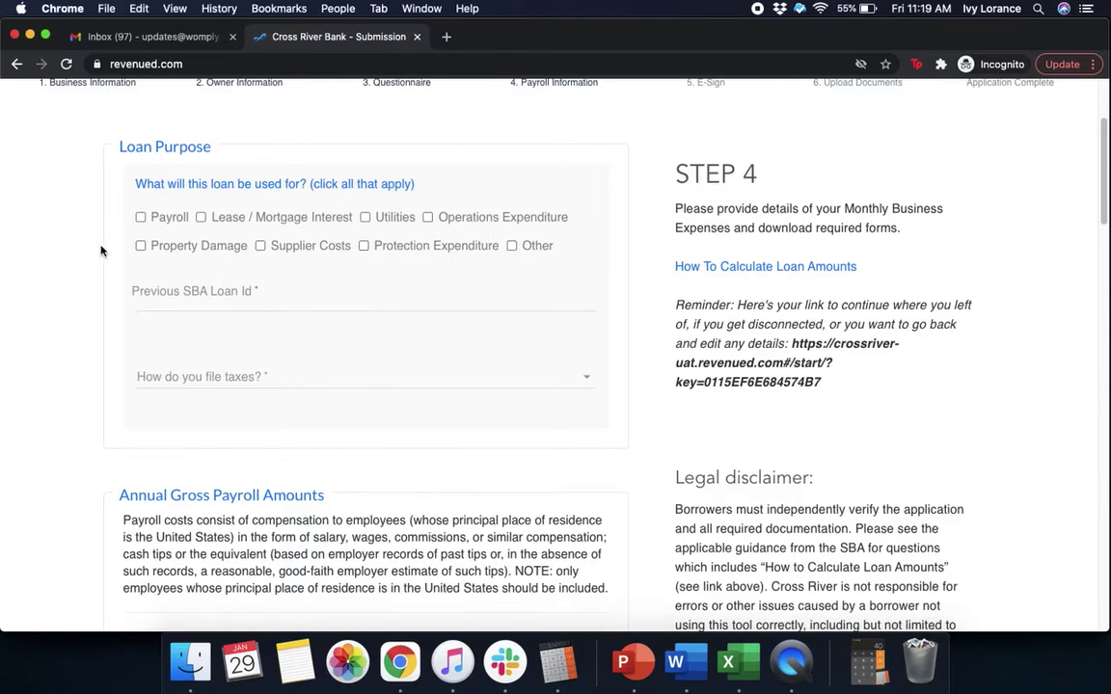
click(141, 218)
click(141, 294)
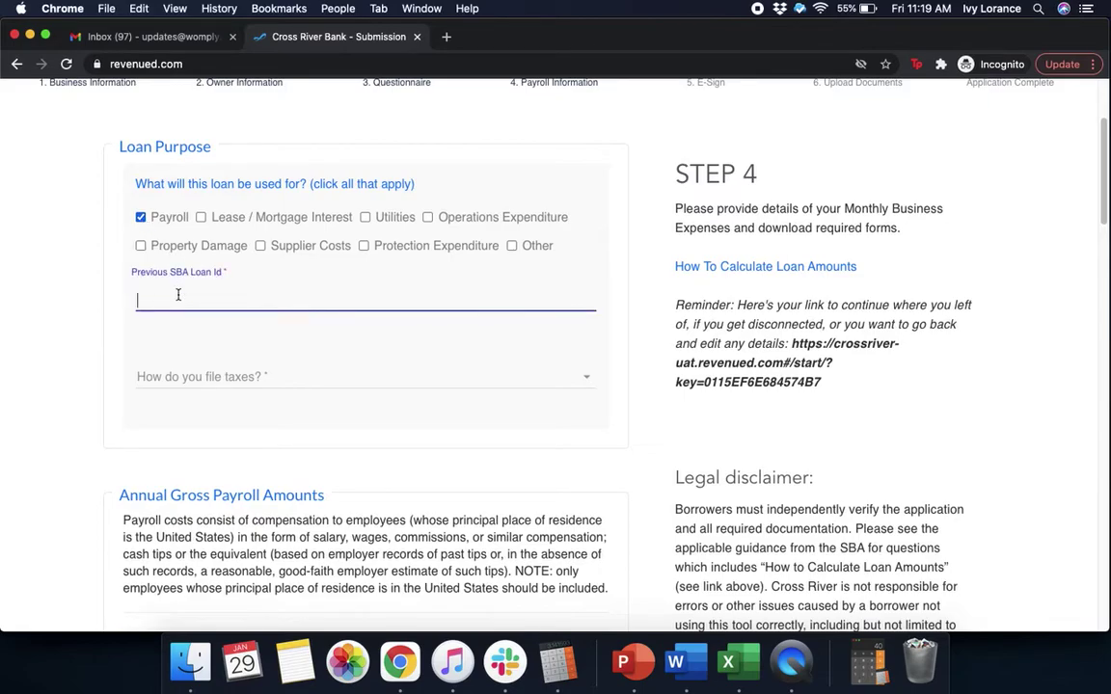
text(1231231231)
- Set the tax filing method to 'As a corporation (IRS Form 1120)'
click(234, 377)
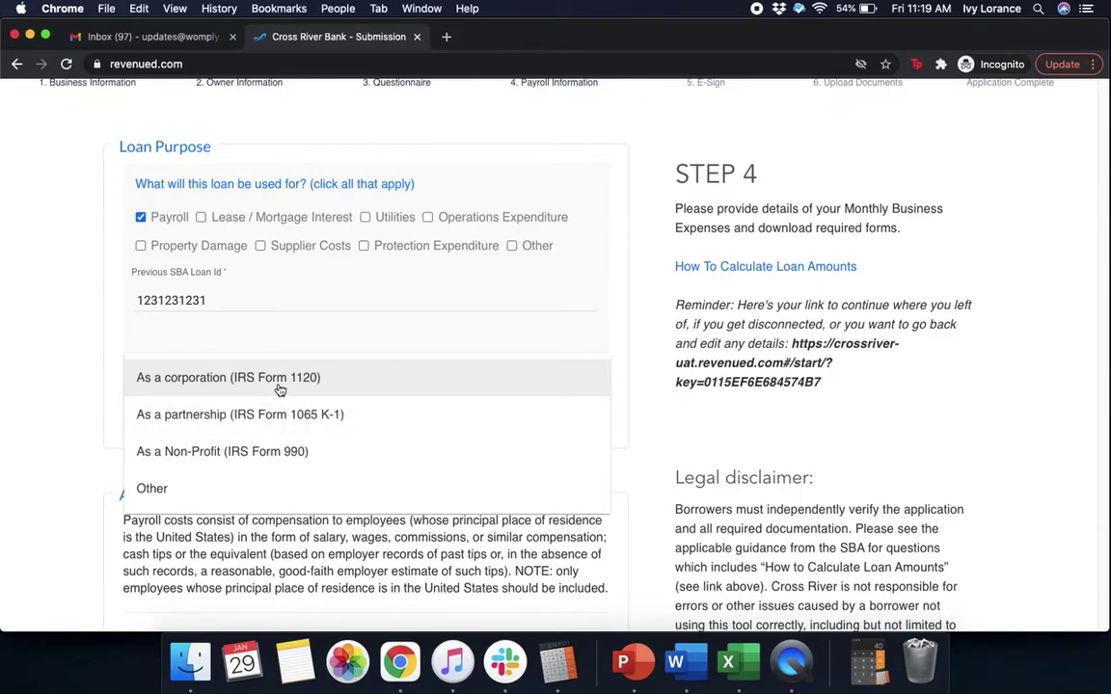
click(278, 386)
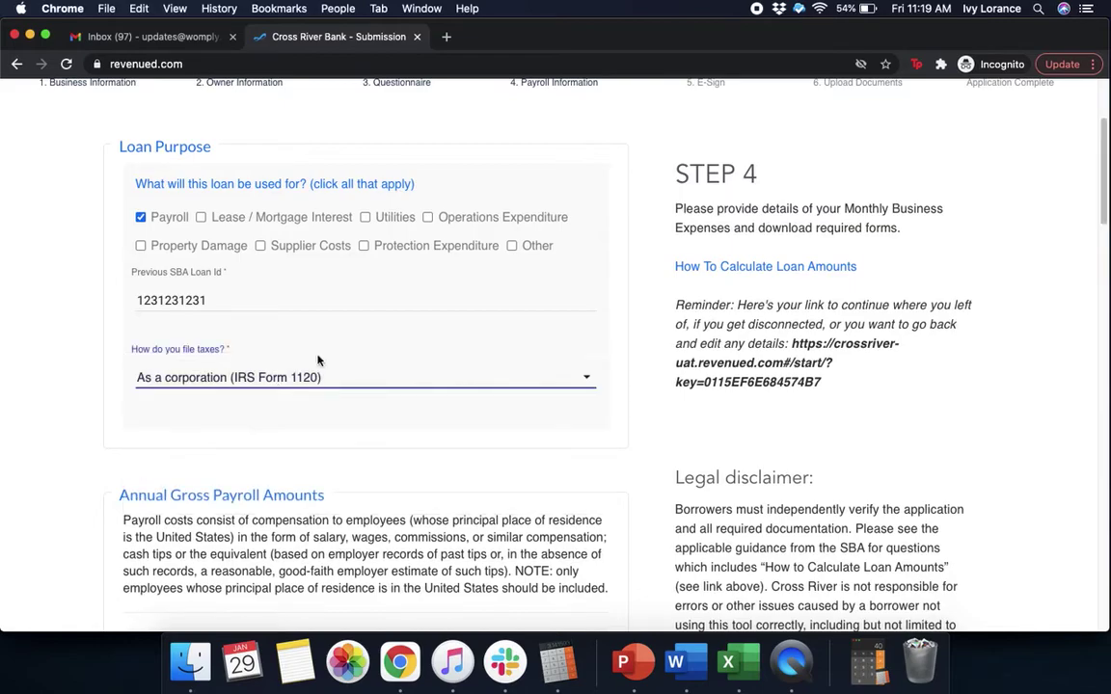
scroll(957, 424, down, 5)
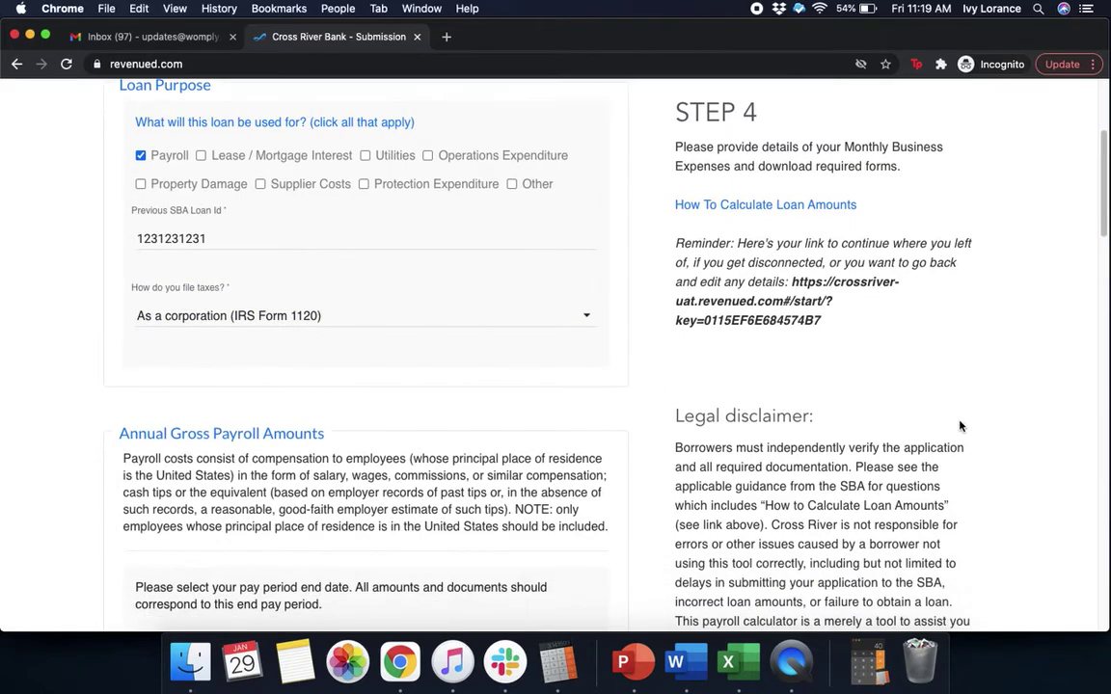
scroll(960, 425, down, 2)
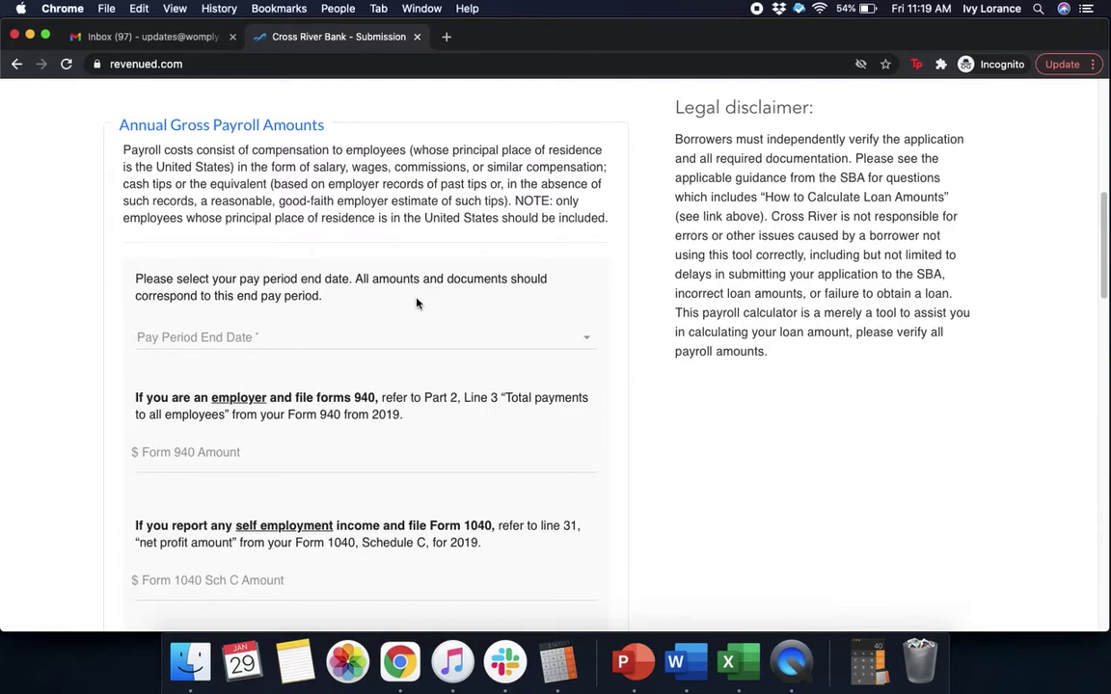
- Set the pay period end date to 12/31/2019
click(313, 337)
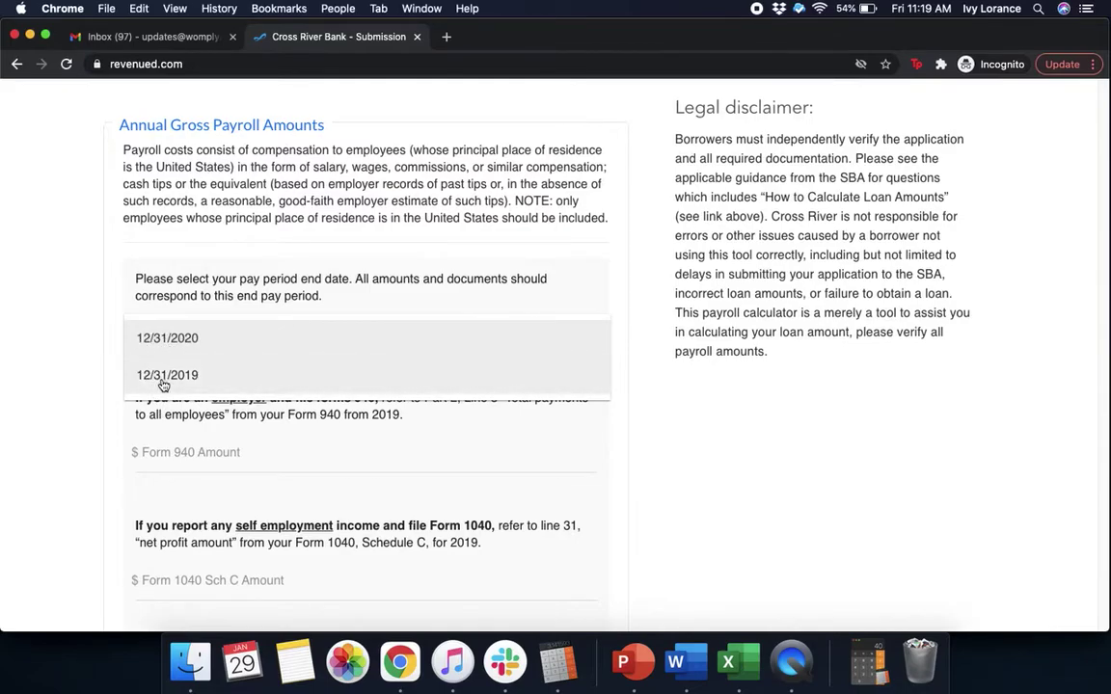
click(165, 384)
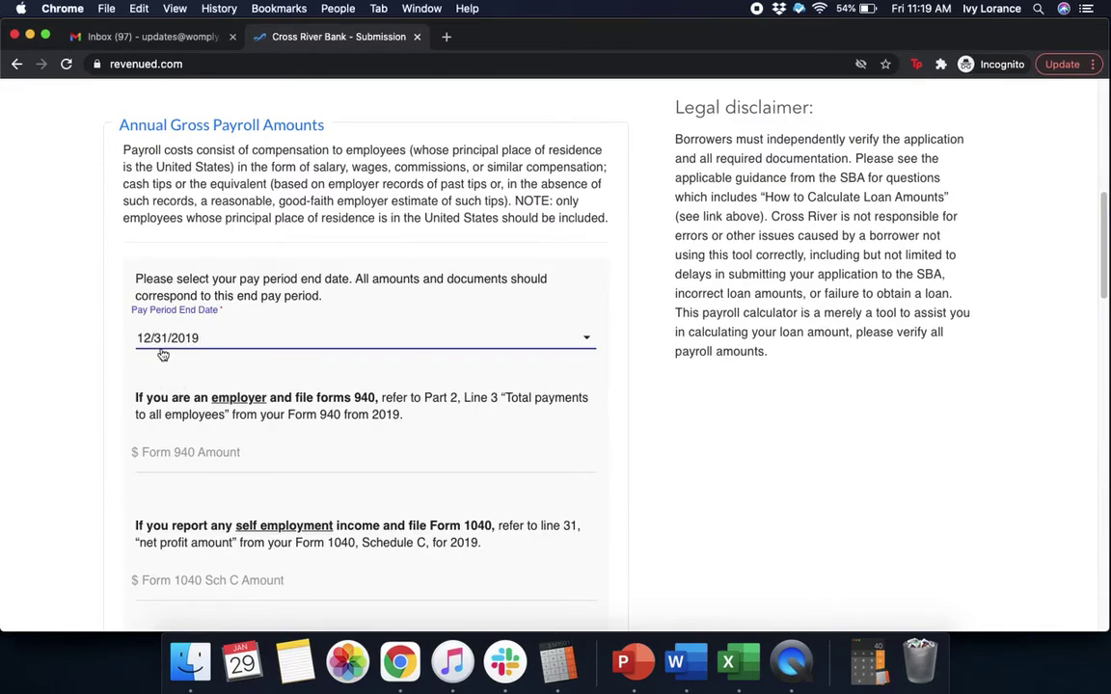
click(662, 447)
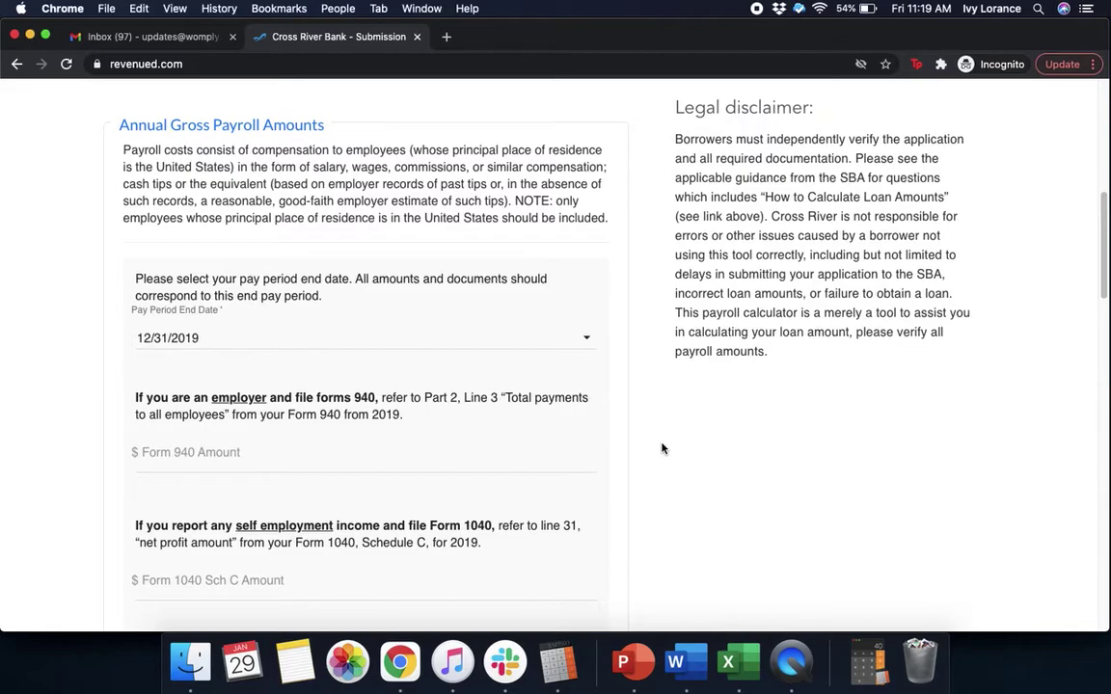
scroll(663, 448, down, 4)
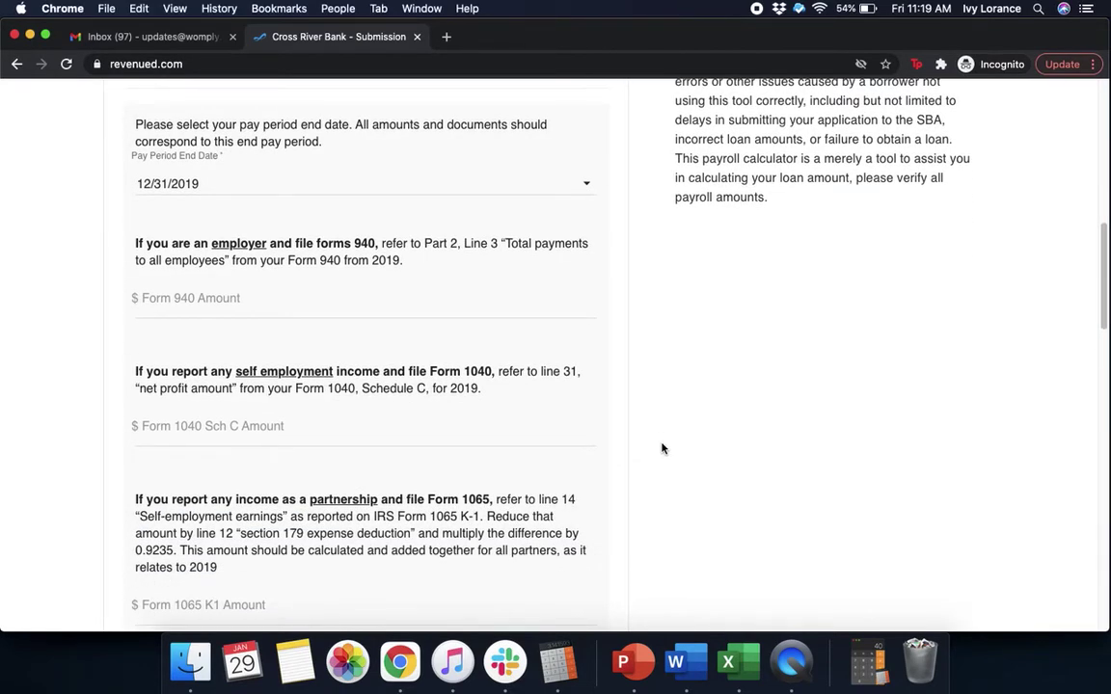
- Enter 50000 as the Form 940 amount
click(312, 302)
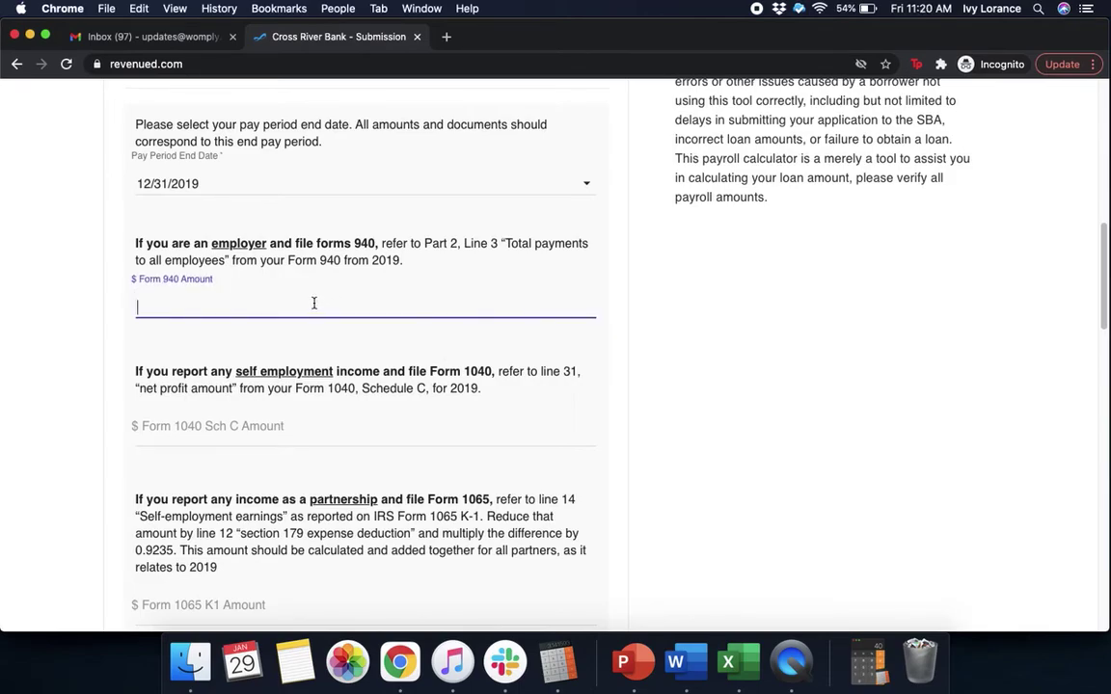
text(50000)
click(677, 347)
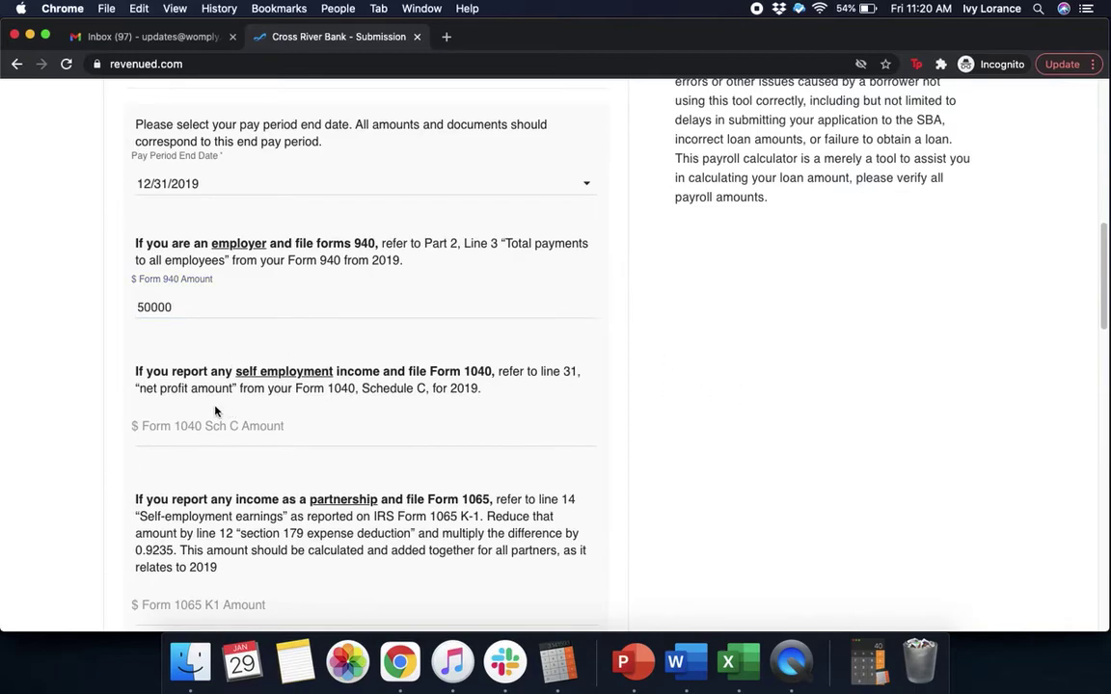
scroll(215, 410, down, 5)
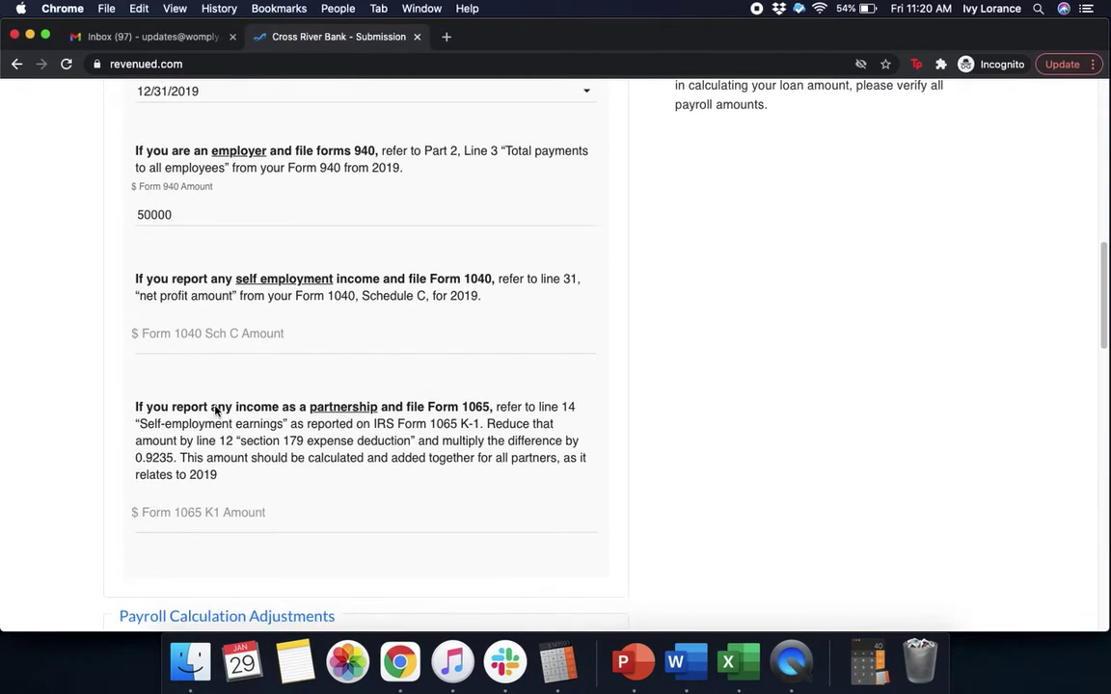
scroll(215, 406, down, 1)
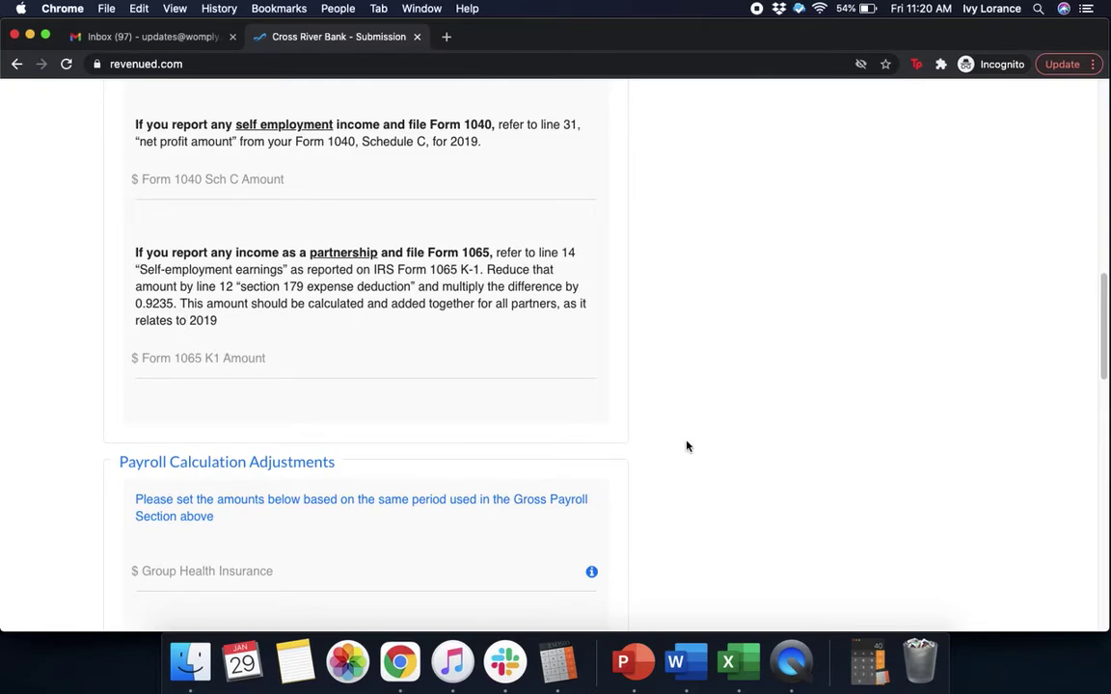
- Enter 5000 each for group health insurance, retirement benefits and state & local taxes, leaving excess wages blank
scroll(709, 456, down, 10)
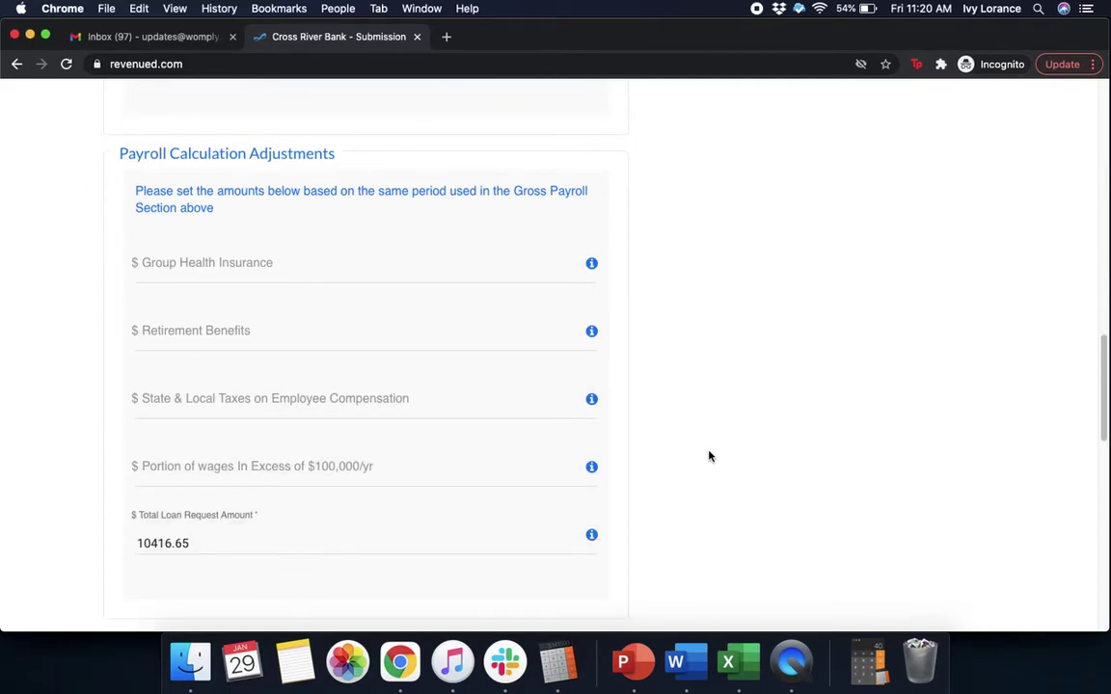
click(264, 262)
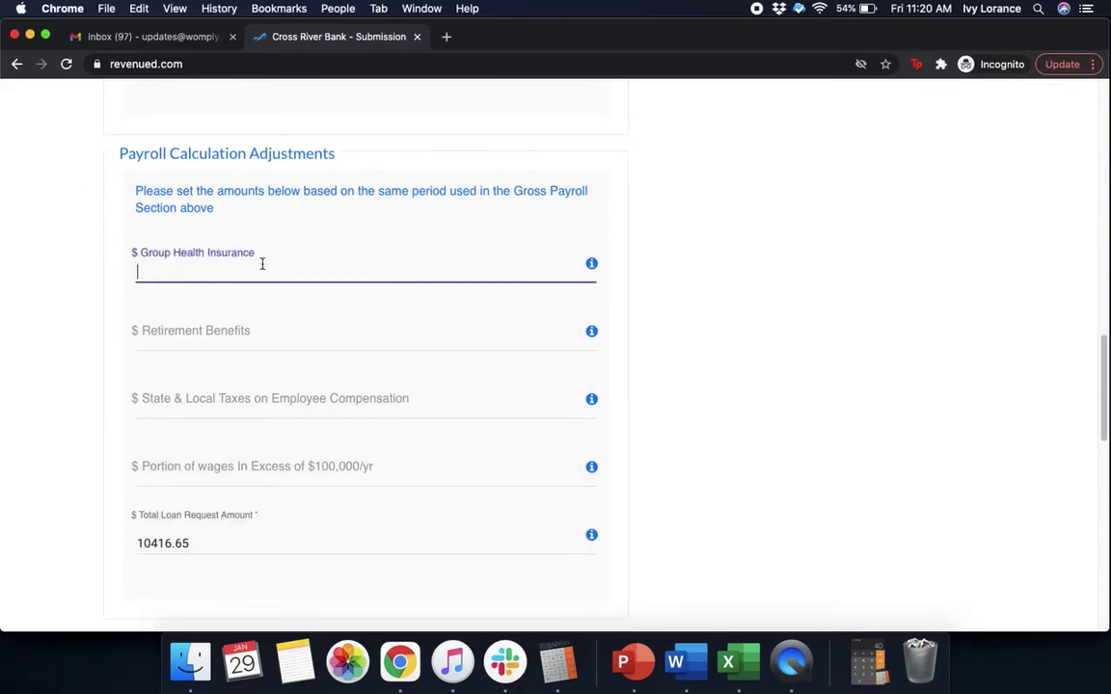
text(5000)
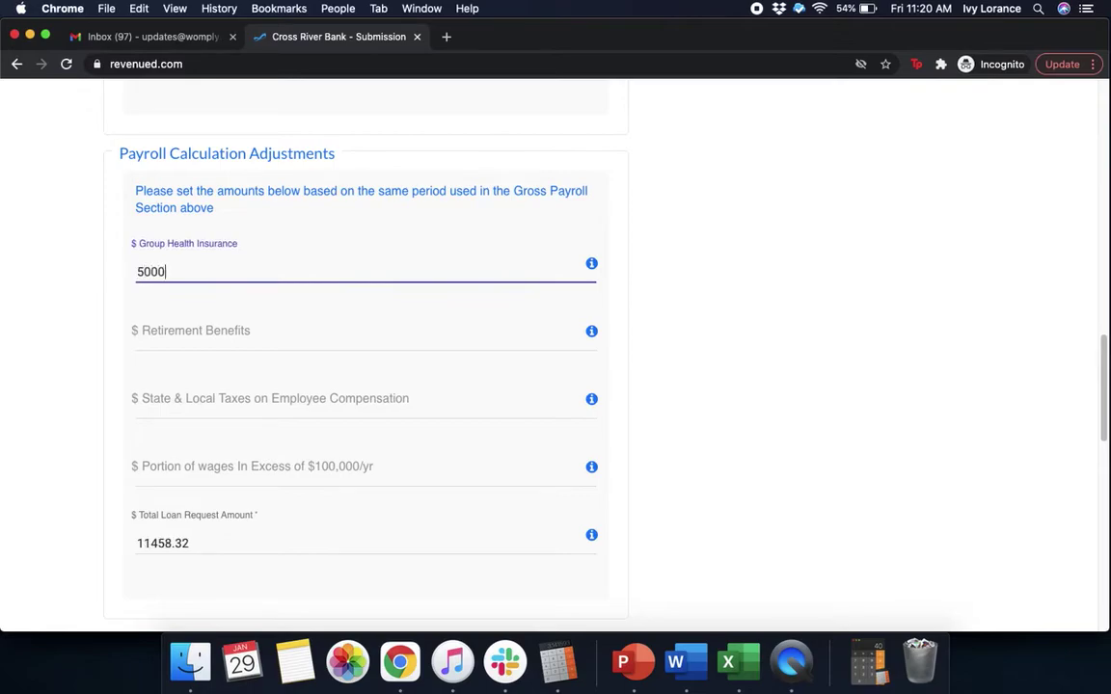
click(269, 334)
text(5000)
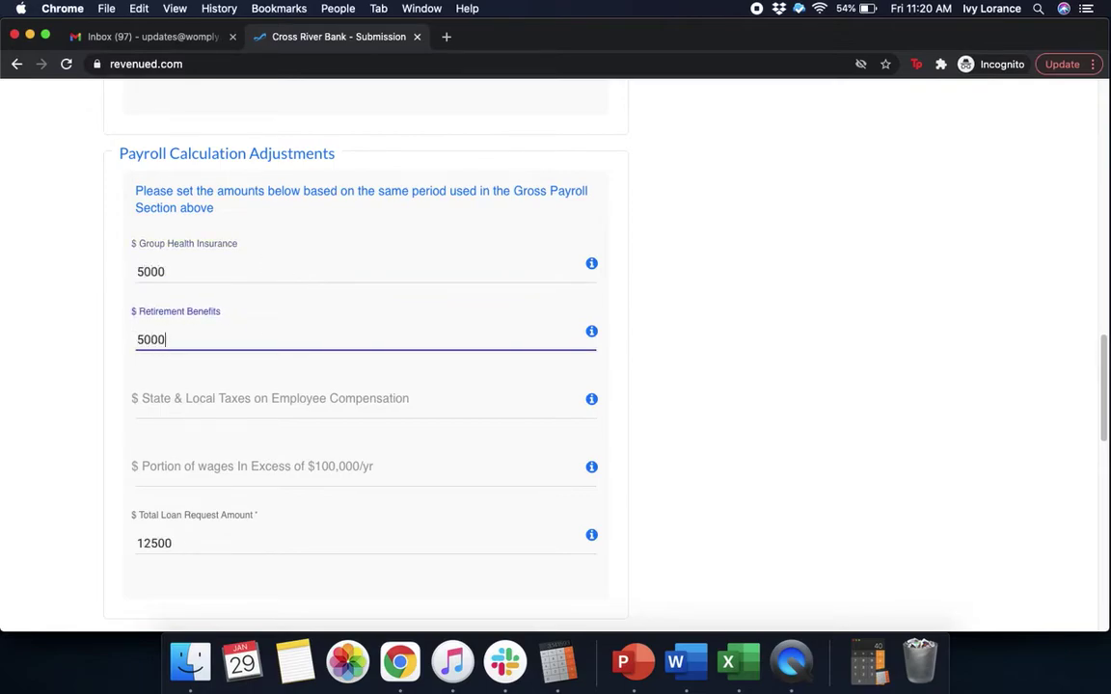
click(280, 399)
text(5)
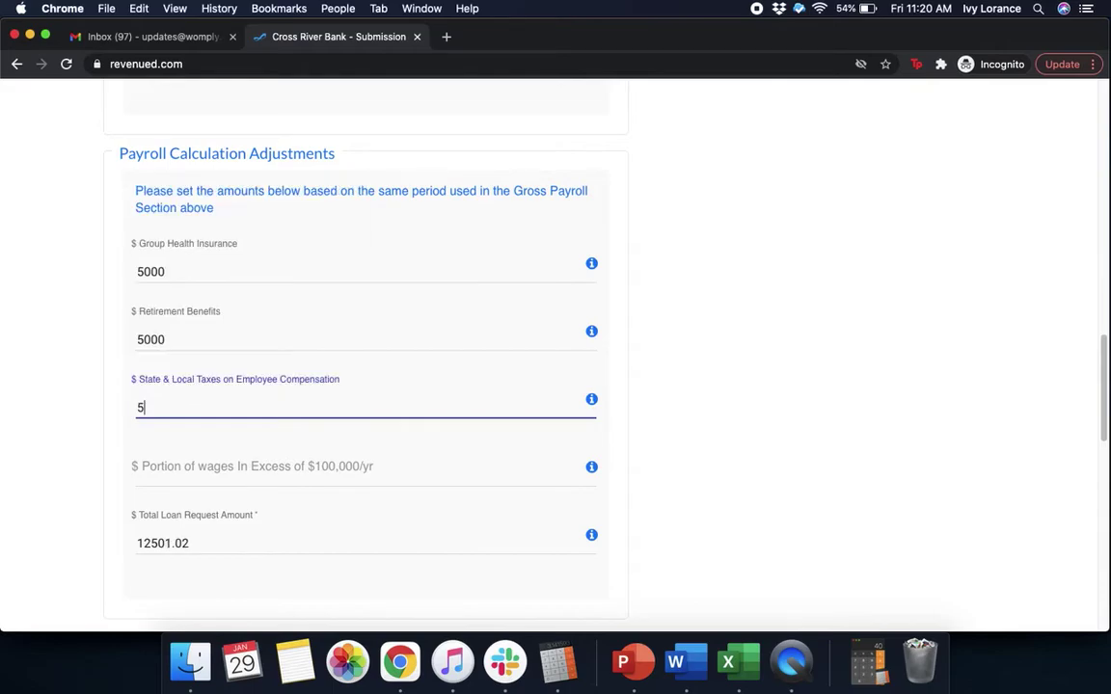
text(000)
click(275, 468)
click(777, 452)
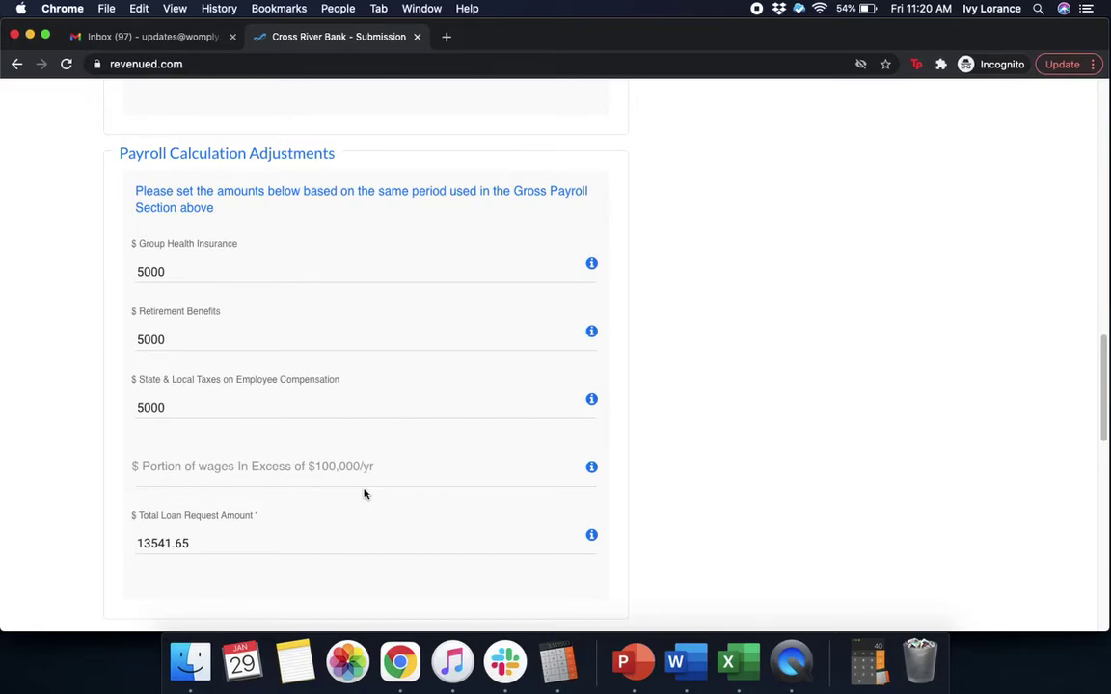
scroll(854, 413, down, 5)
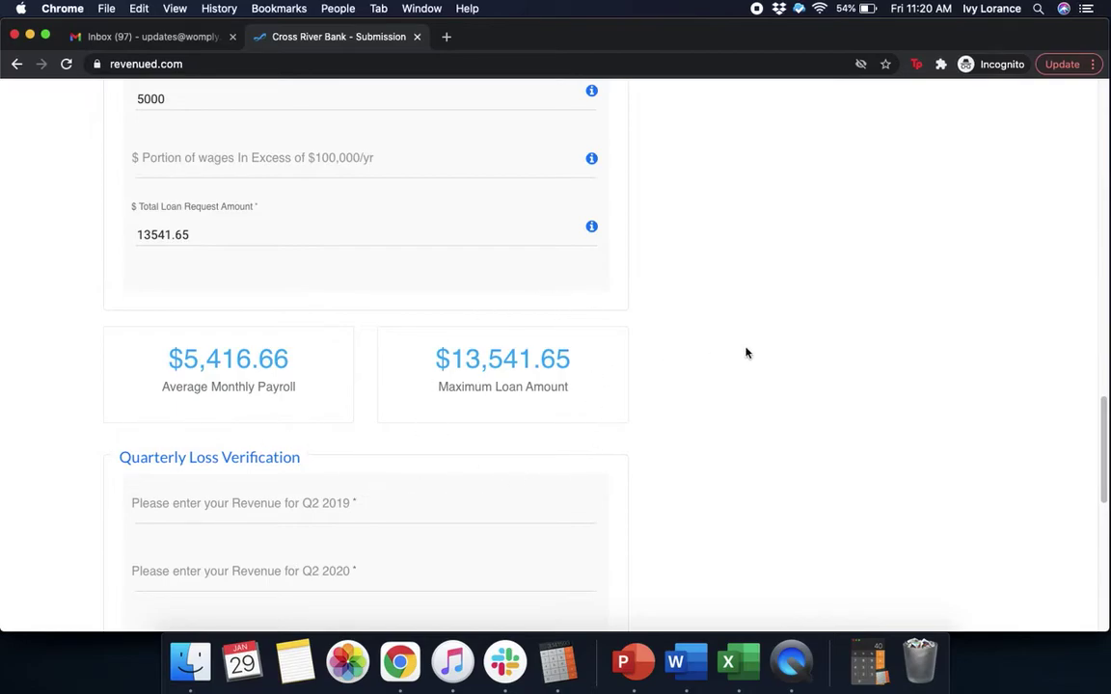
- Enter Q2 revenue of 100000 for 2019 and 75000 for 2020
scroll(778, 352, down, 5)
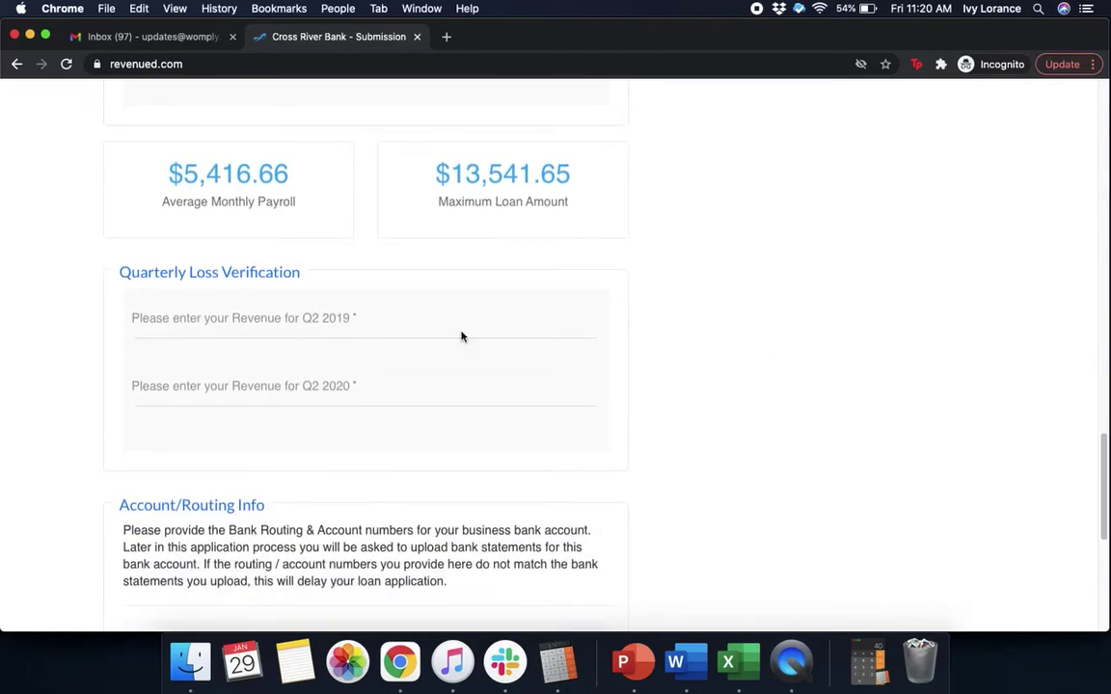
click(300, 321)
text(10)
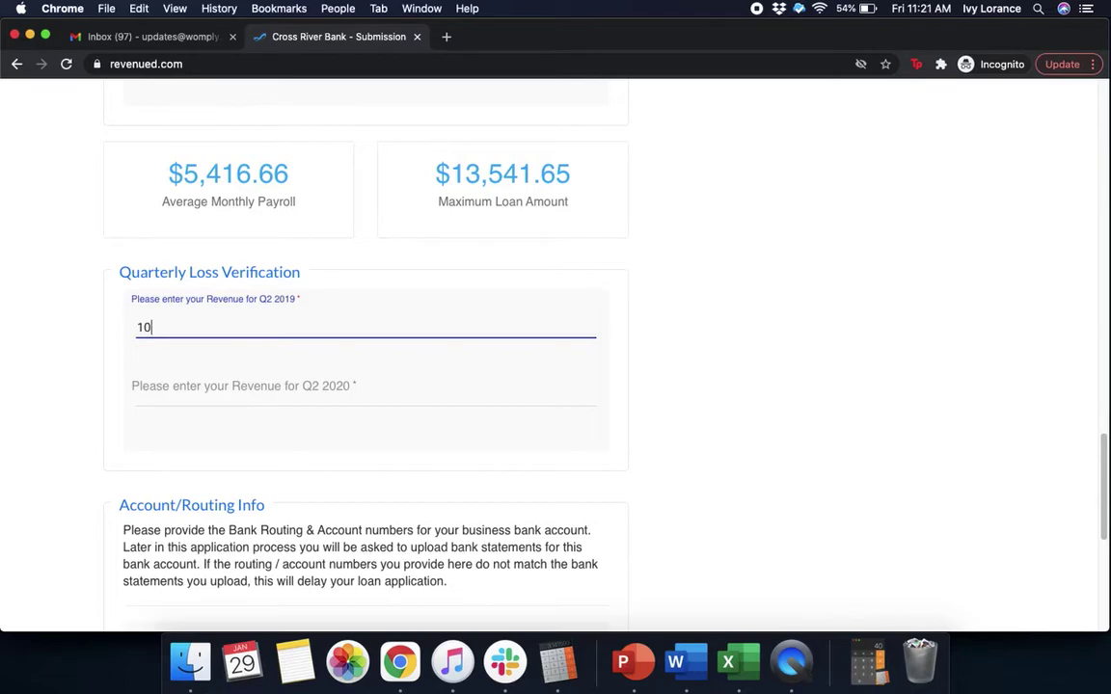
text(0000)
click(251, 396)
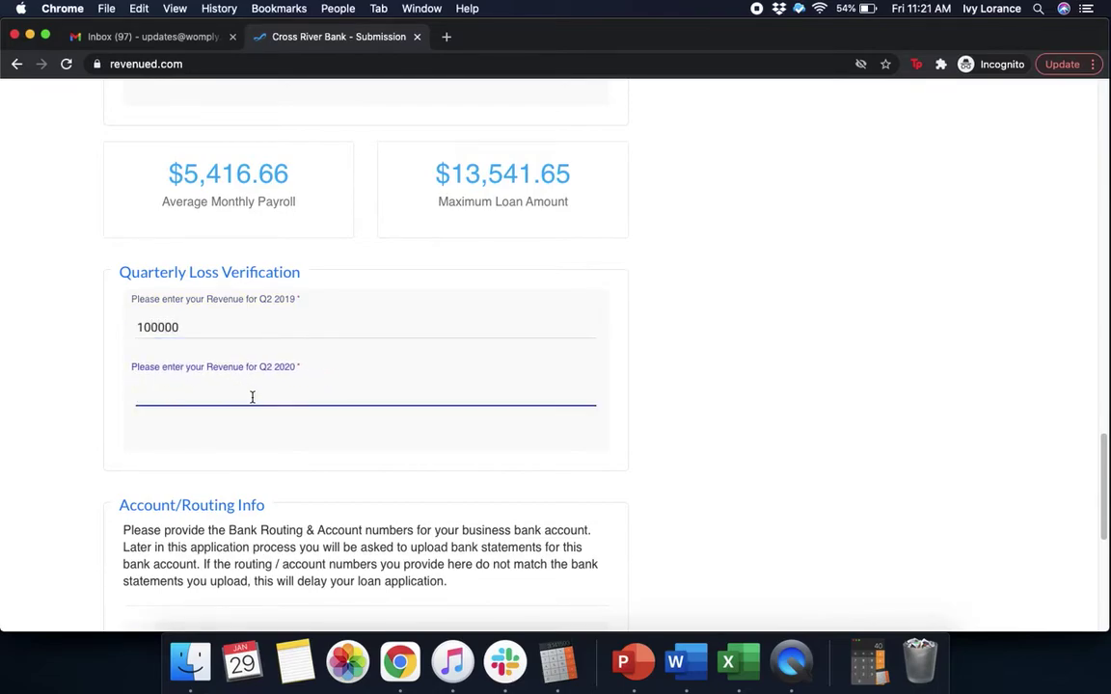
text(75000)
click(645, 445)
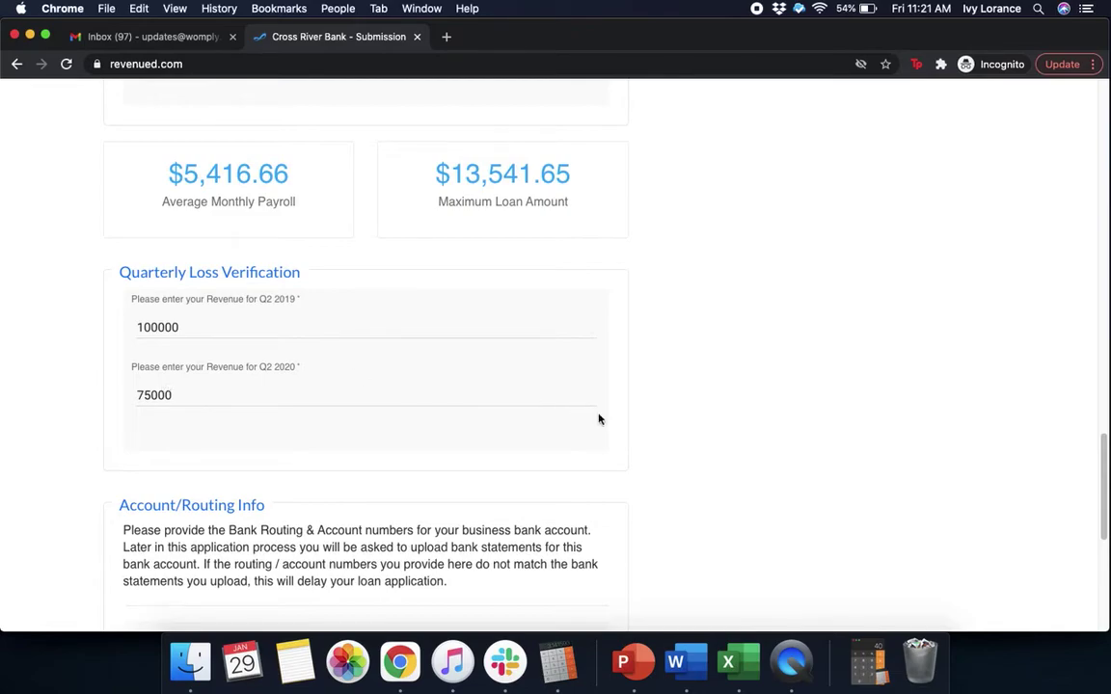
- Fill in the bank routing and account numbers and continue to the E-Sign step
scroll(646, 441, down, 5)
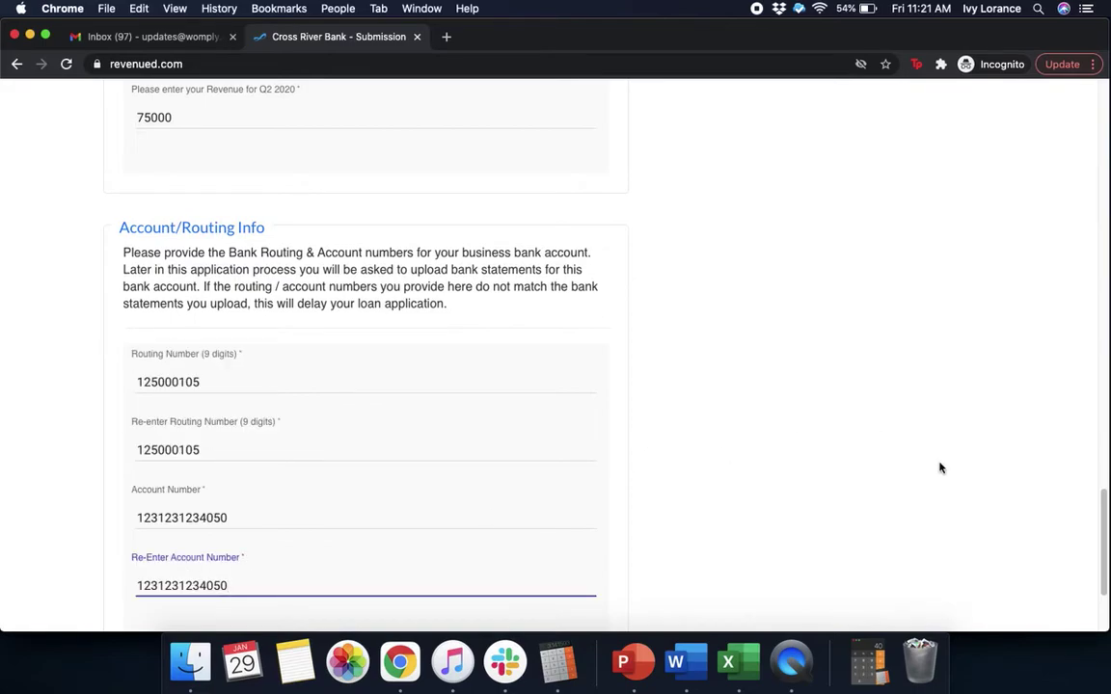
click(938, 465)
scroll(940, 468, down, 3)
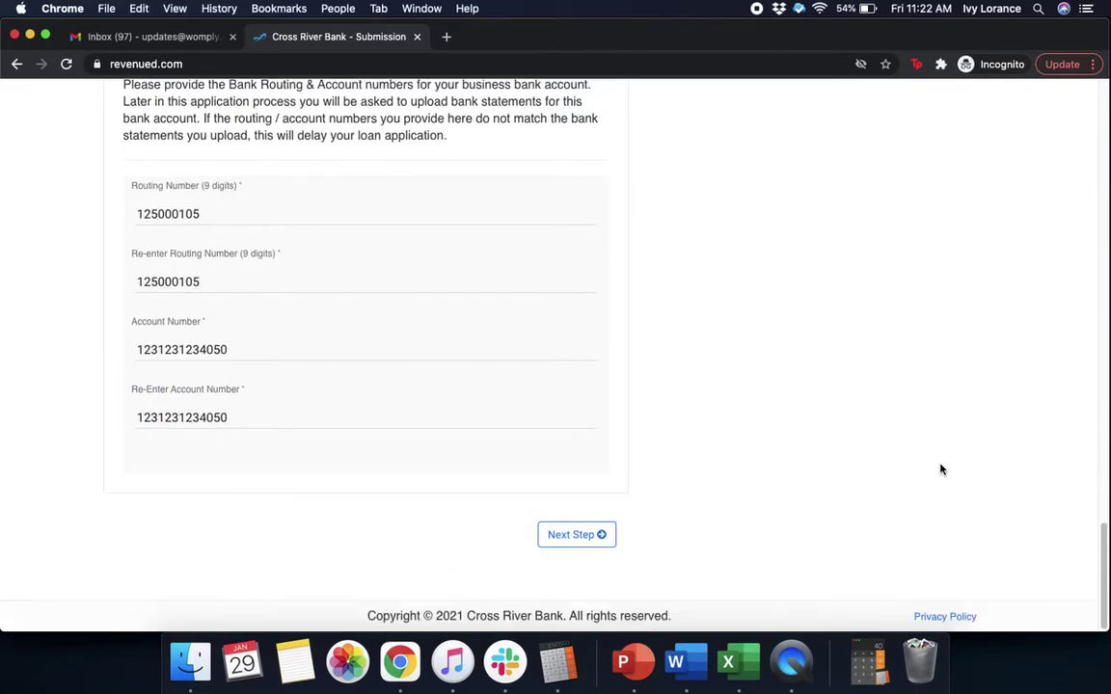
click(567, 544)
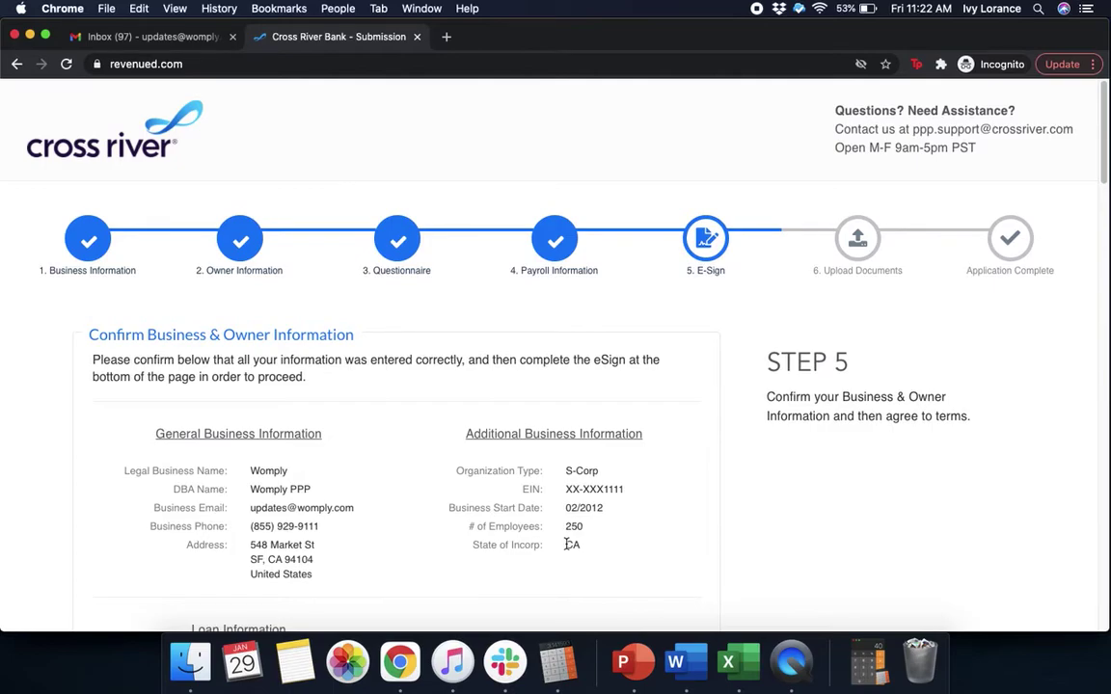
scroll(808, 523, down, 3)
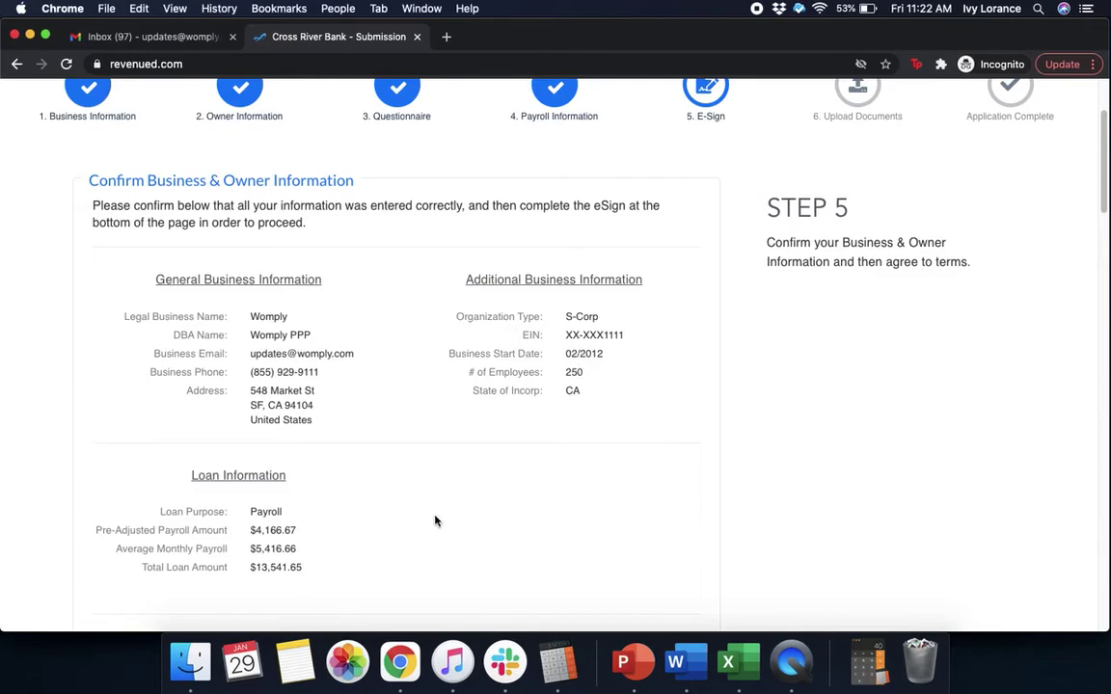
scroll(434, 521, down, 5)
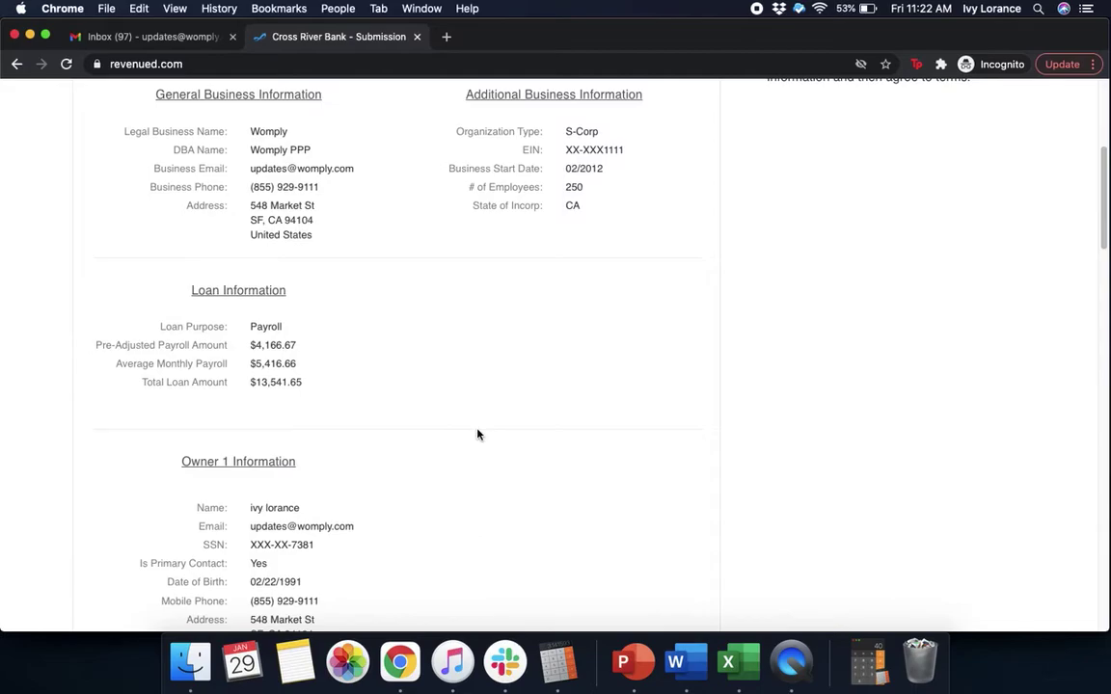
scroll(476, 435, down, 2)
scroll(477, 434, down, 7)
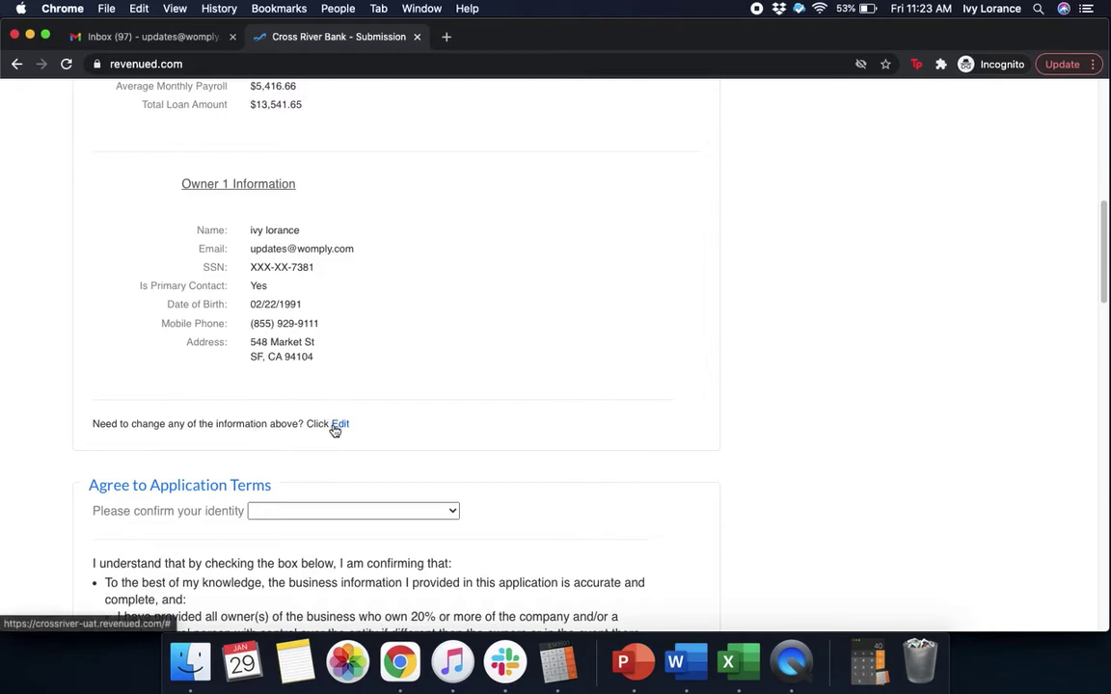
- Confirm identity as the business owner in the identity dropdown
scroll(563, 423, down, 4)
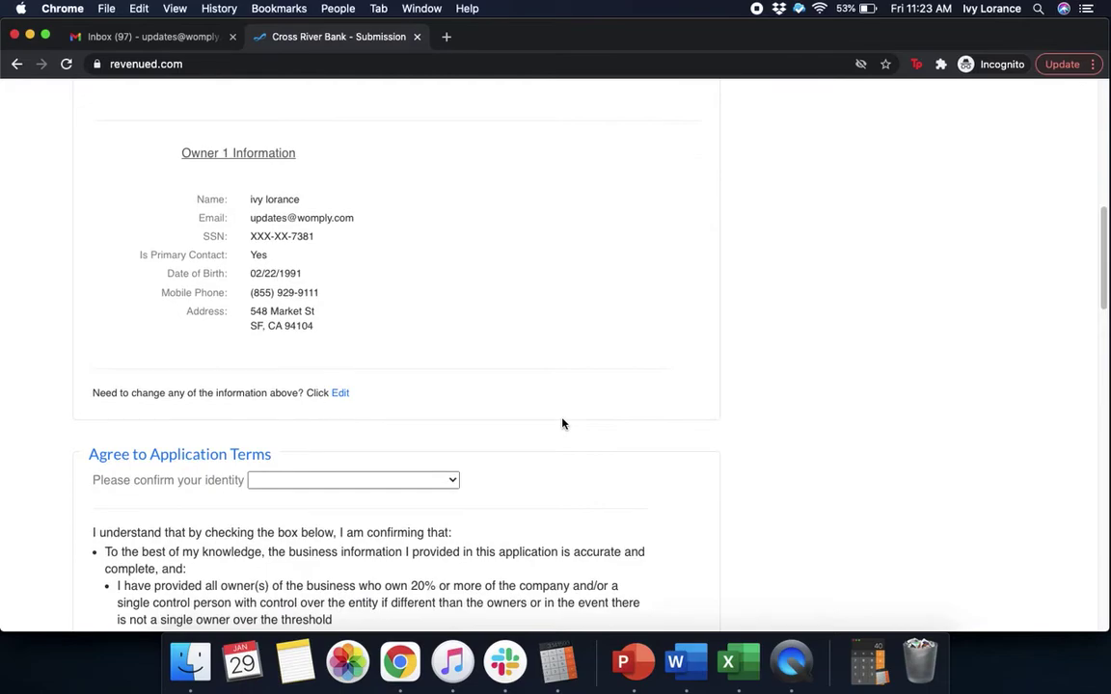
scroll(563, 423, down, 3)
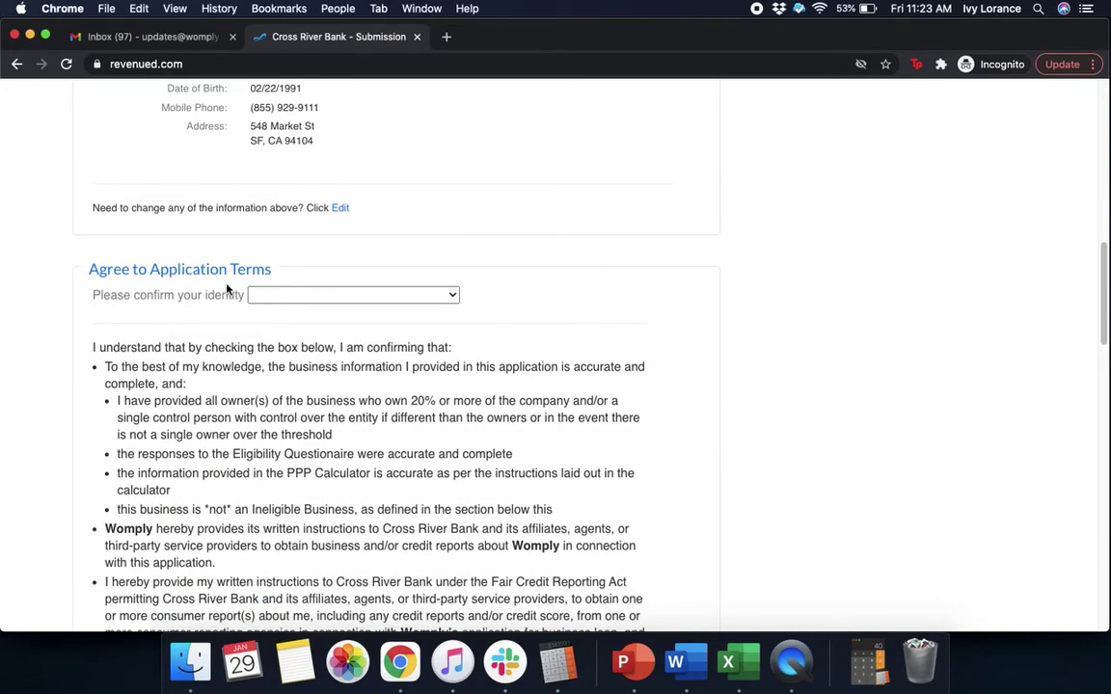
click(298, 302)
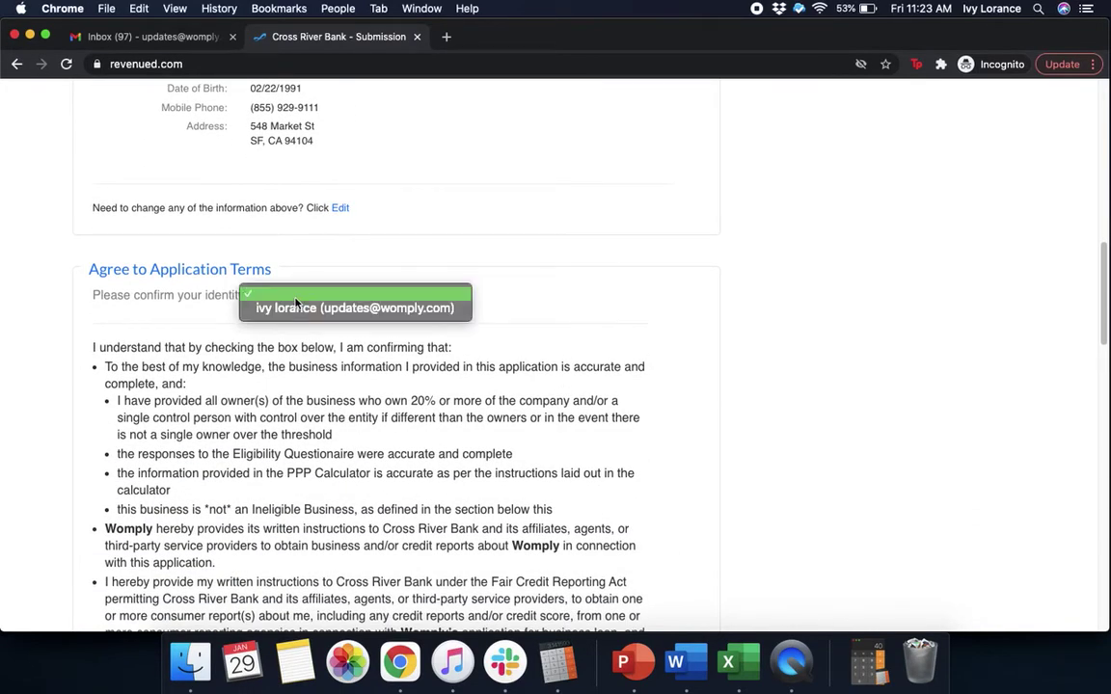
click(292, 309)
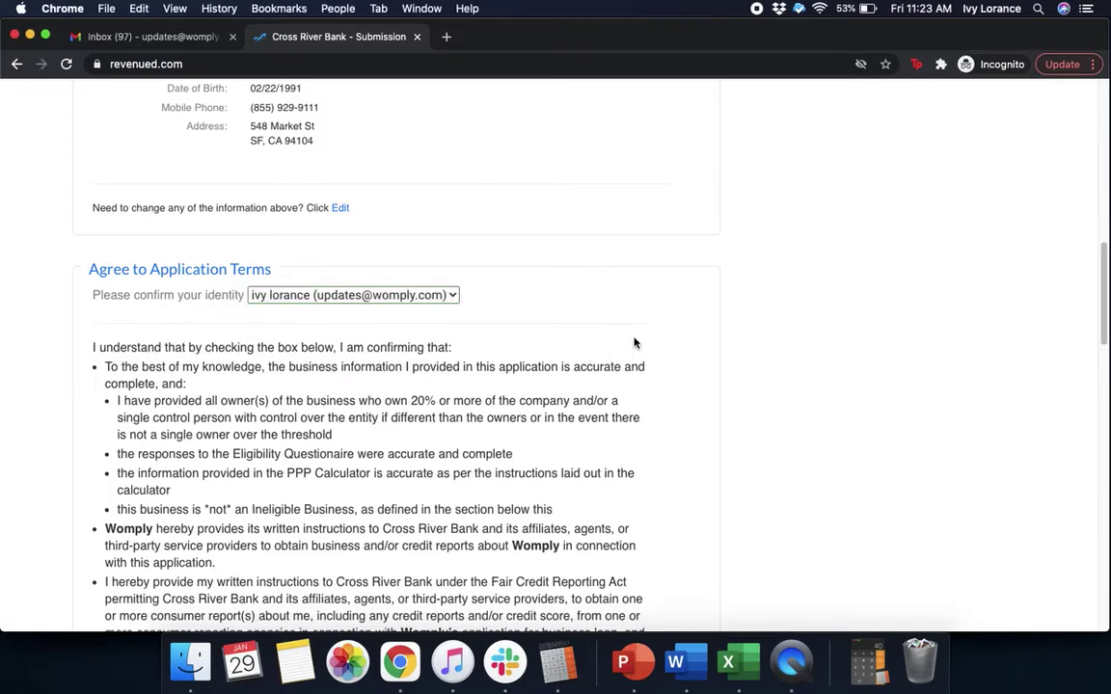
- Authorize Cross River Bank to pull the personal credit report
scroll(634, 342, down, 1)
scroll(635, 342, down, 3)
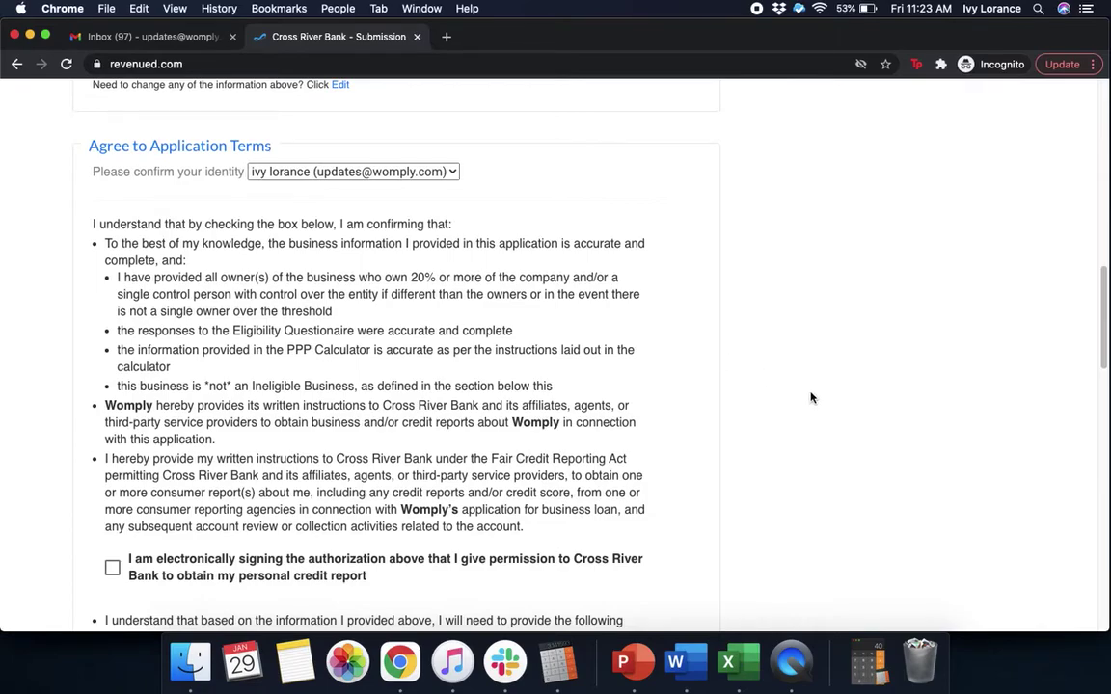
scroll(810, 398, down, 4)
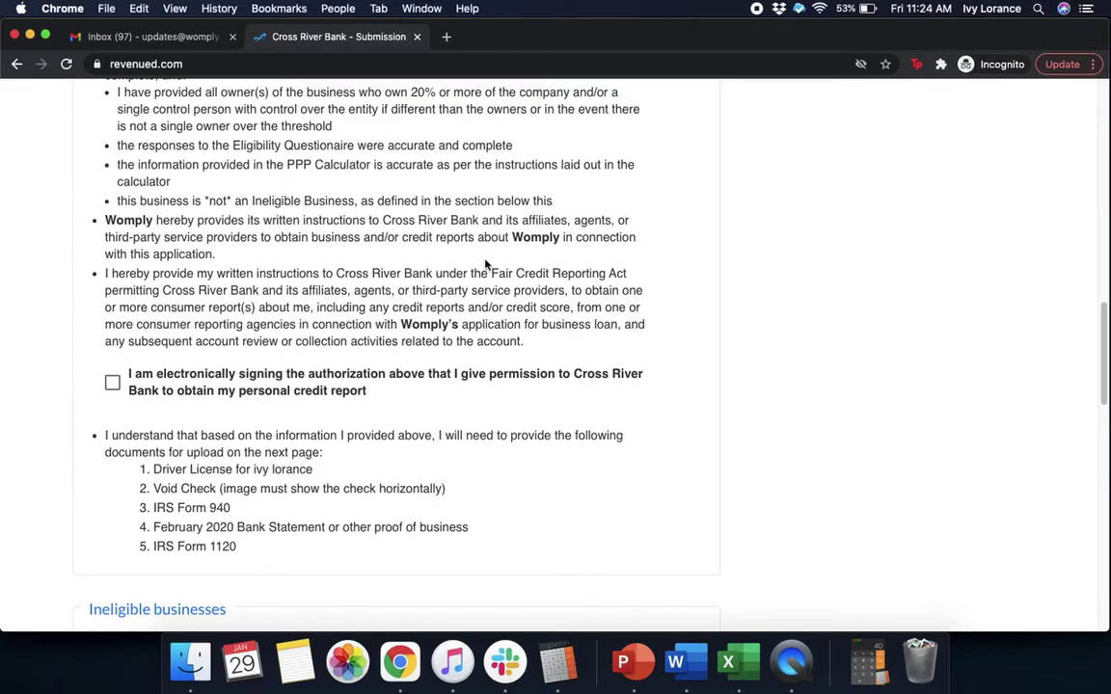
click(112, 384)
- Agree to all the statements and submit the e-signature
scroll(487, 426, down, 5)
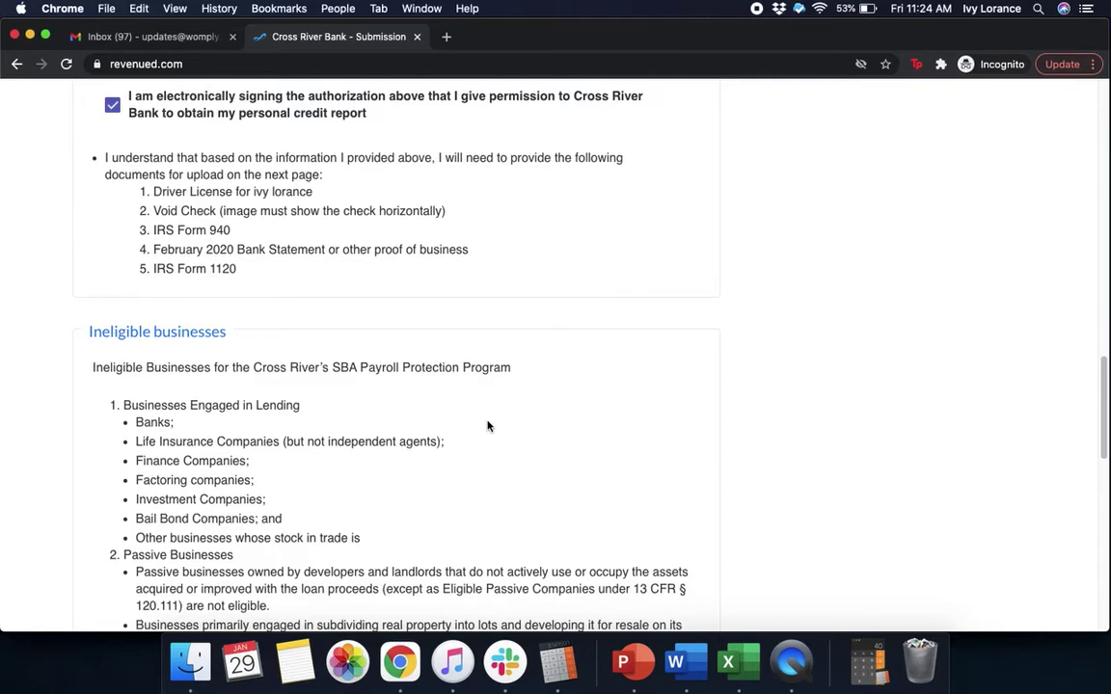
scroll(571, 363, down, 5)
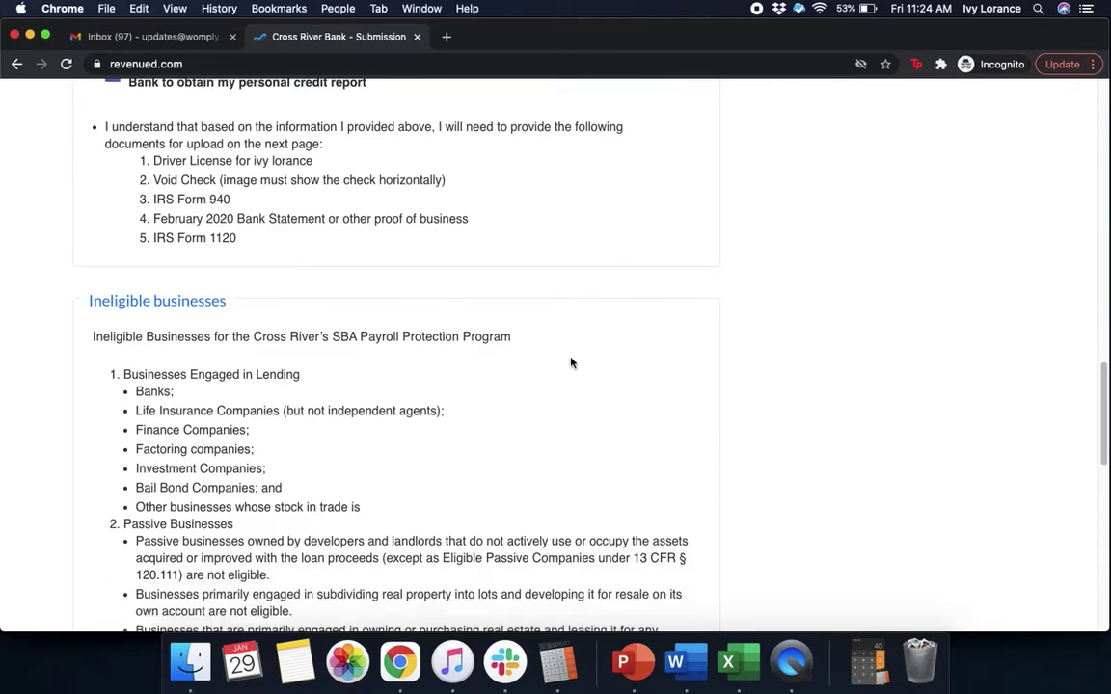
scroll(571, 357, down, 10)
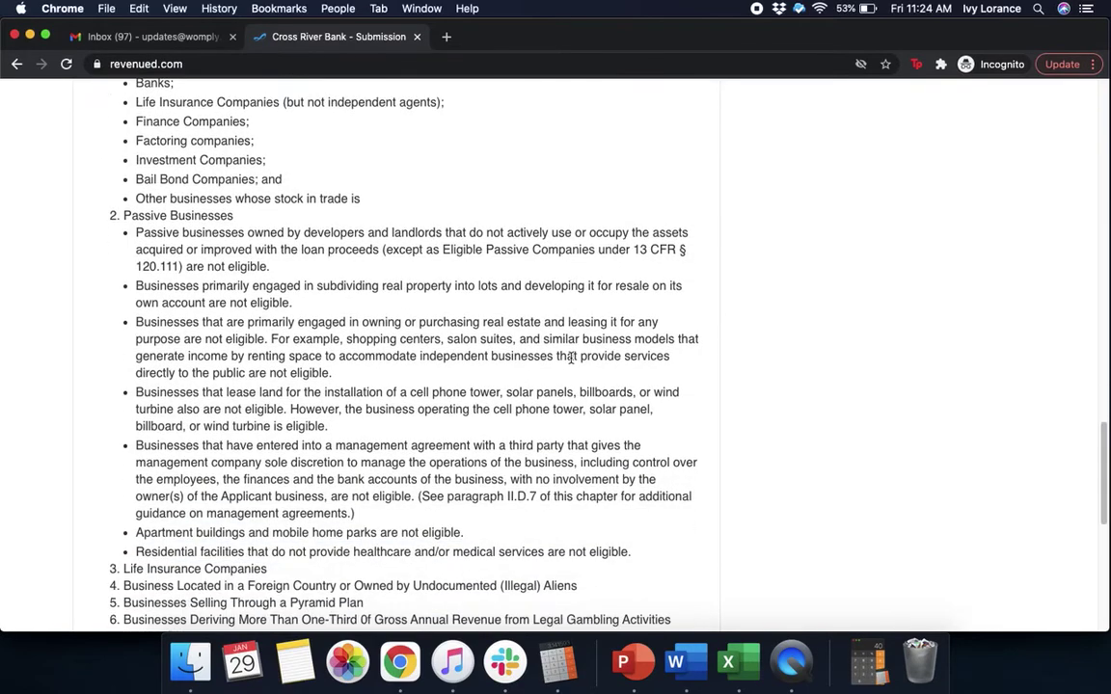
scroll(571, 363, down, 3)
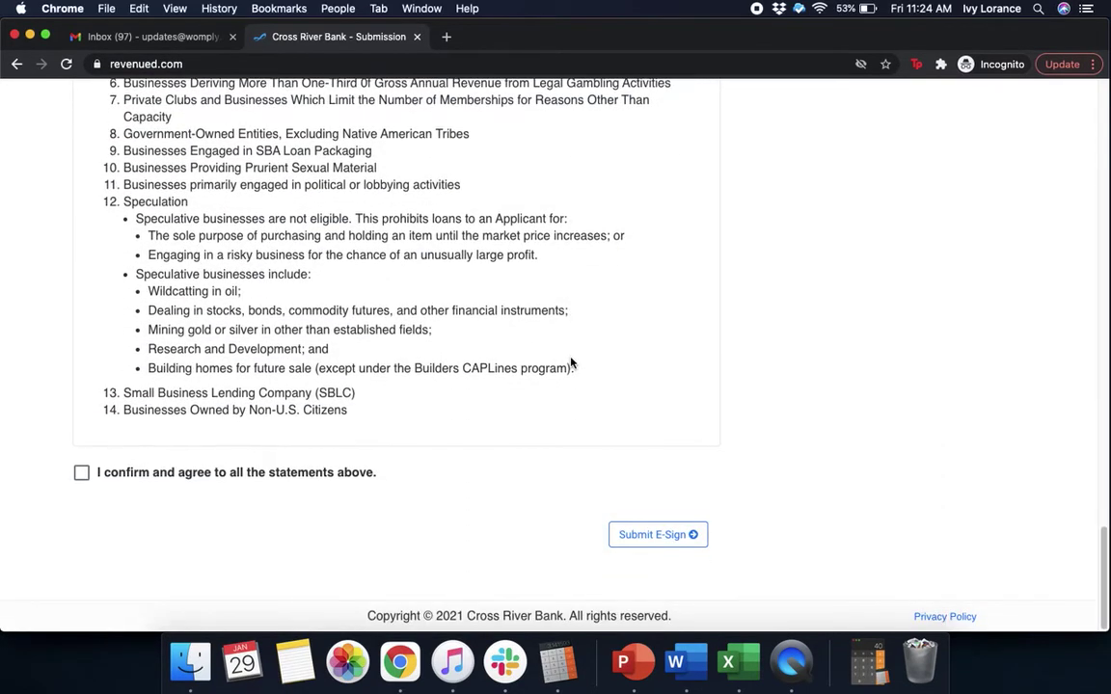
click(81, 473)
click(683, 537)
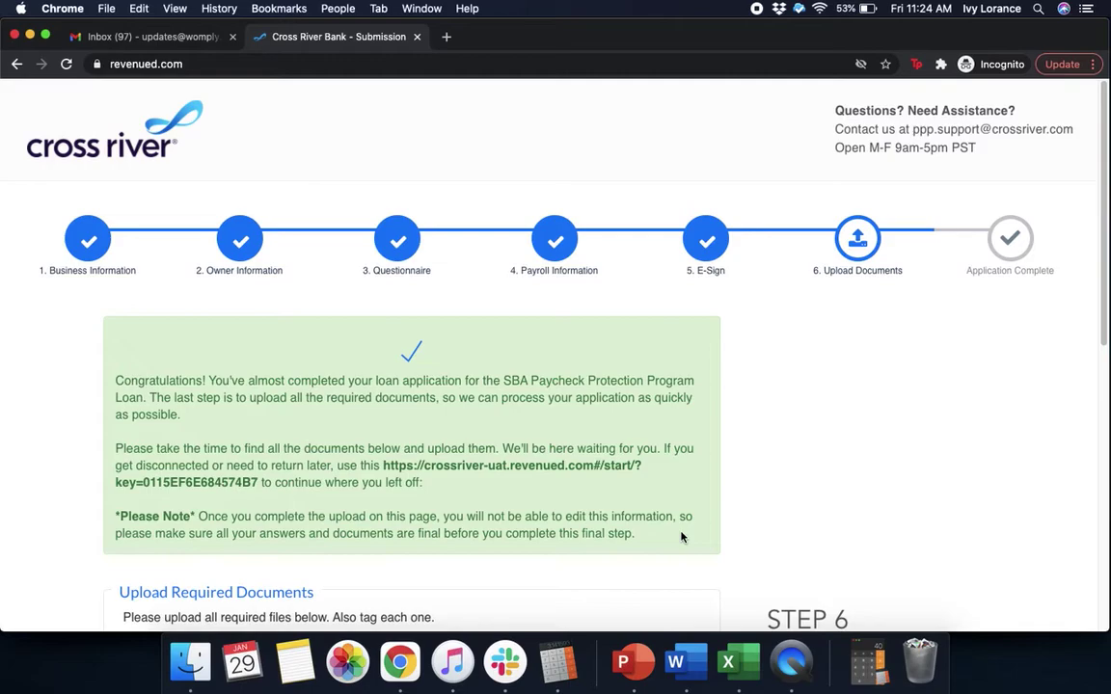
- Scroll down the Step 6 page to the Choose Files area listing five required documents
scroll(789, 430, down, 3)
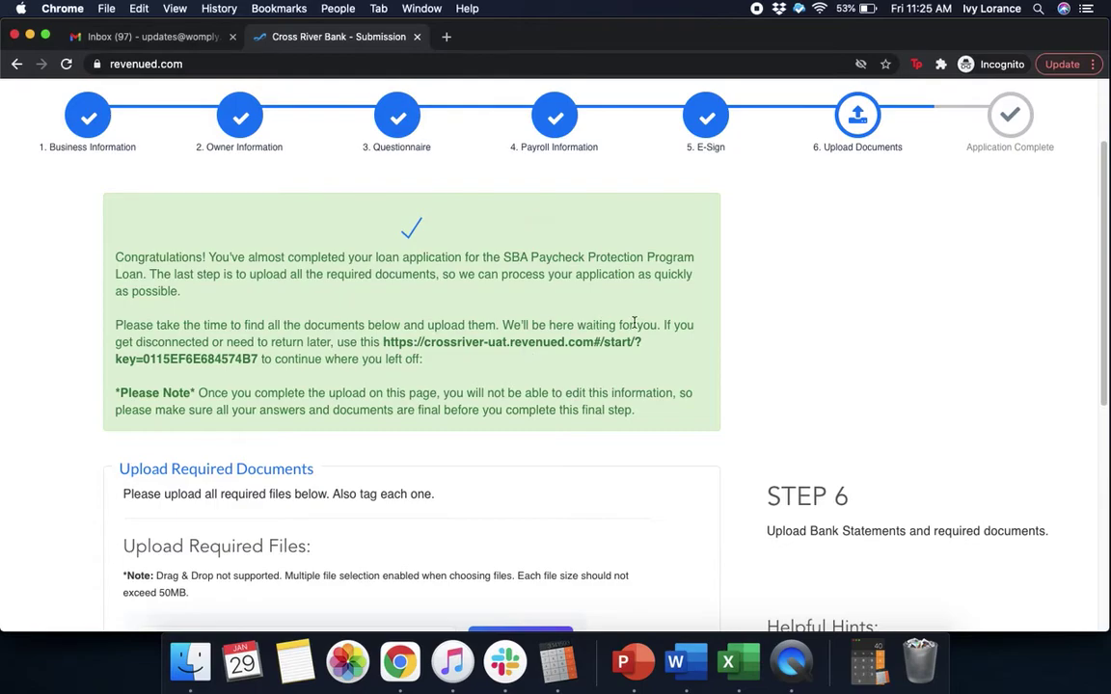
scroll(796, 226, down, 5)
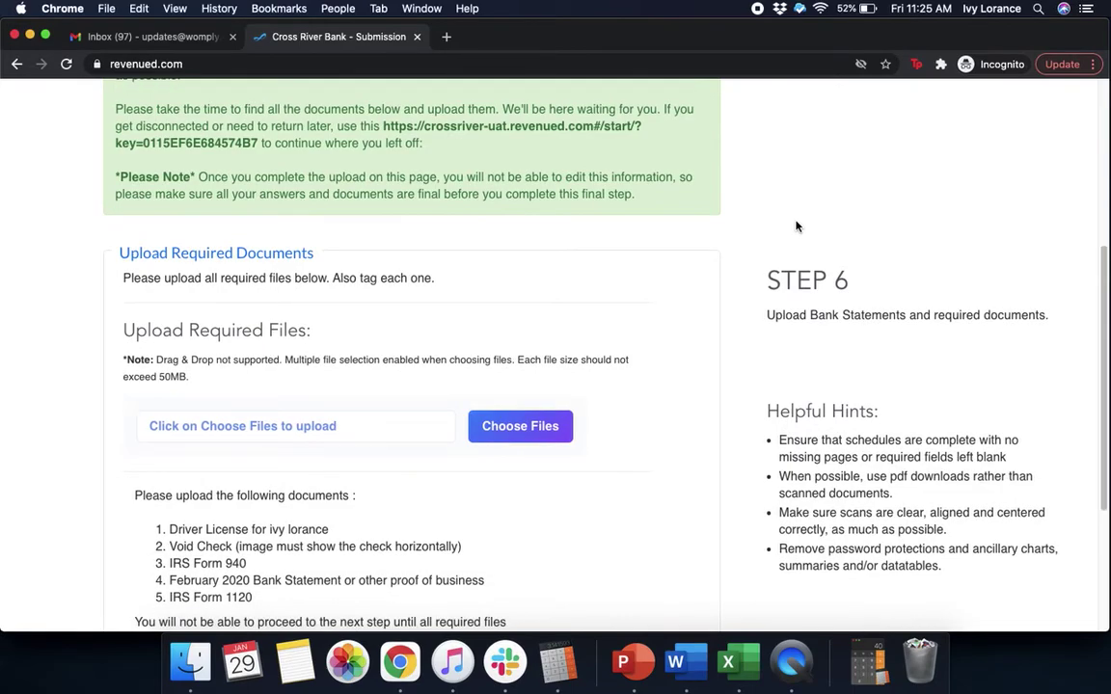
scroll(795, 226, down, 4)
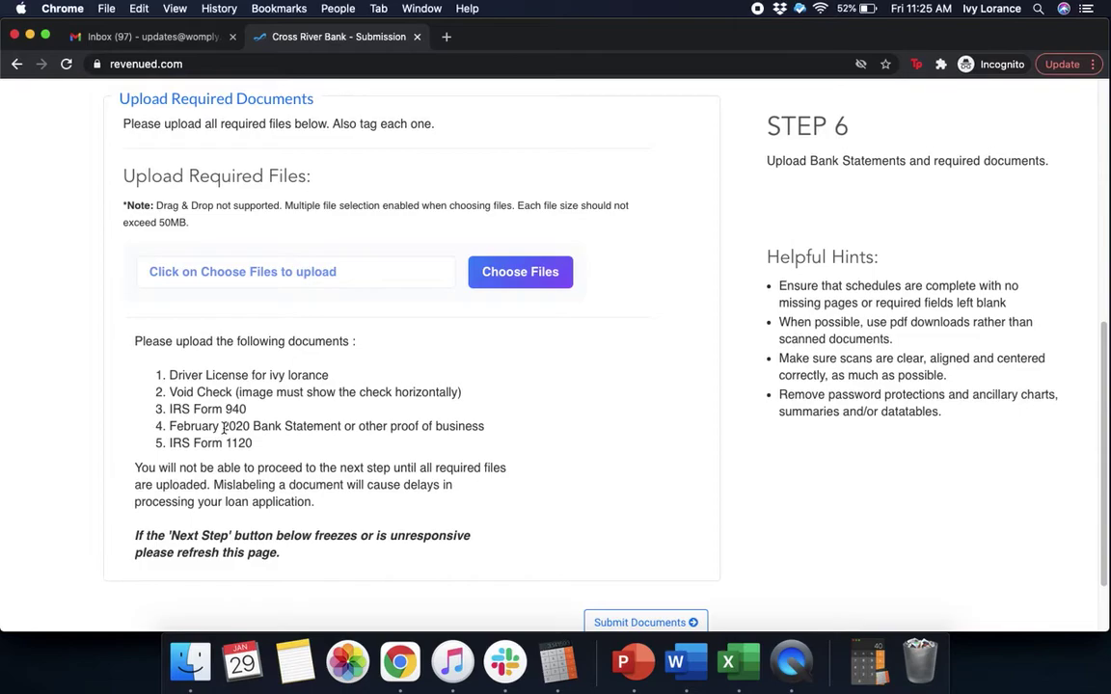
- Add the Drivers license and blank check images to the uploads
click(516, 274)
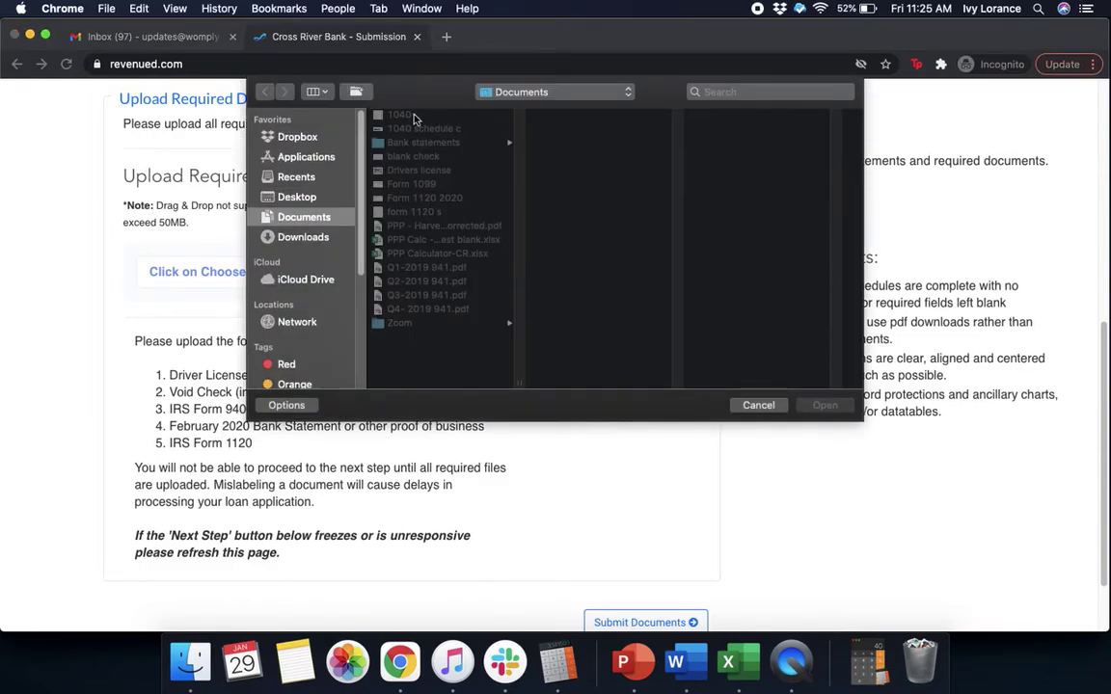
click(405, 170)
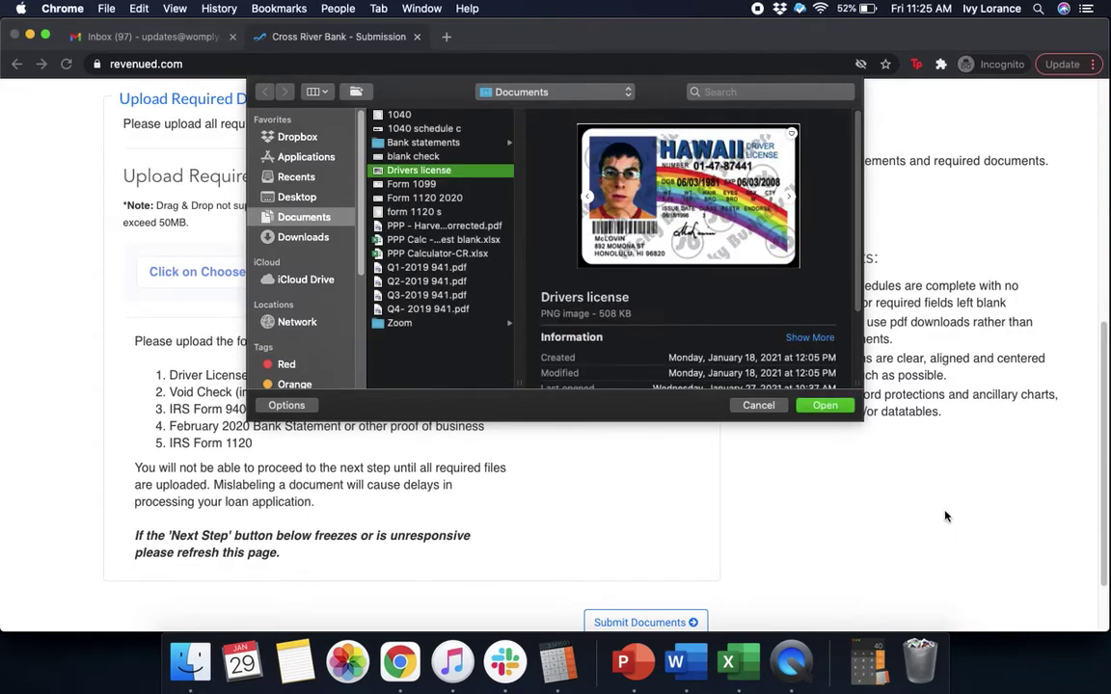
click(829, 409)
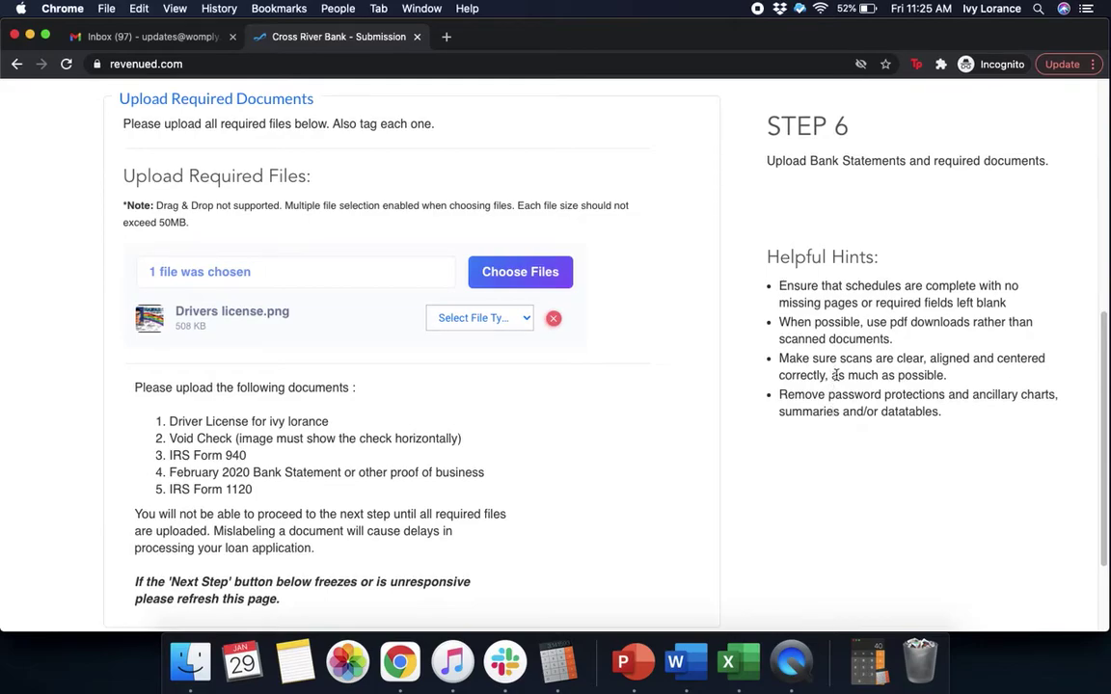
click(526, 273)
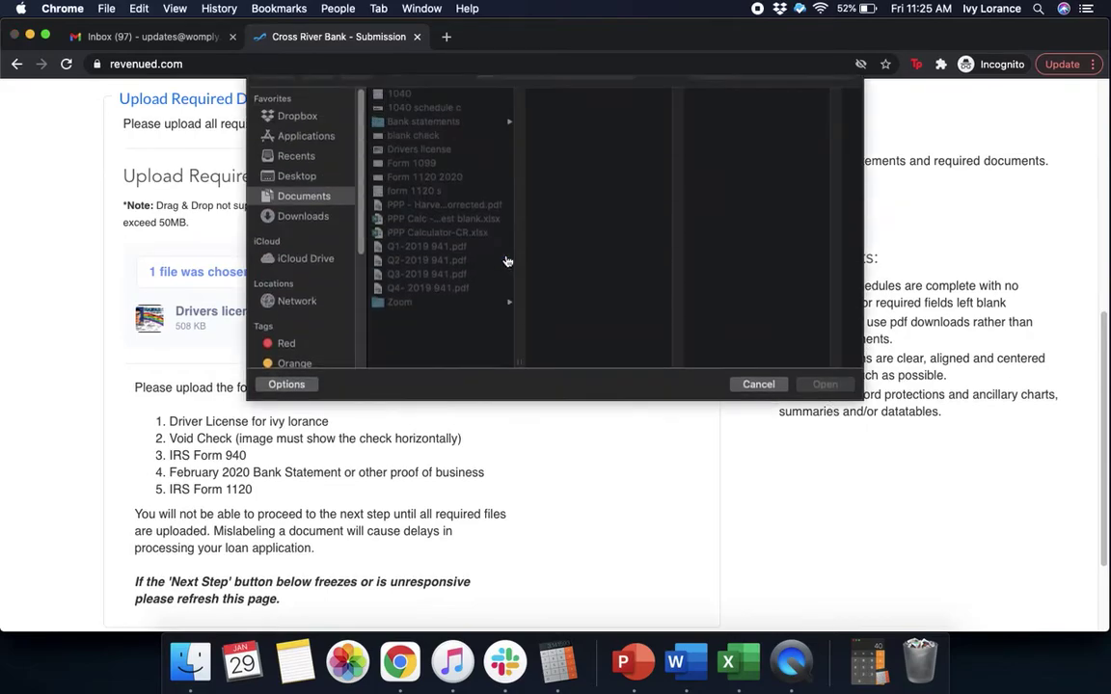
click(415, 160)
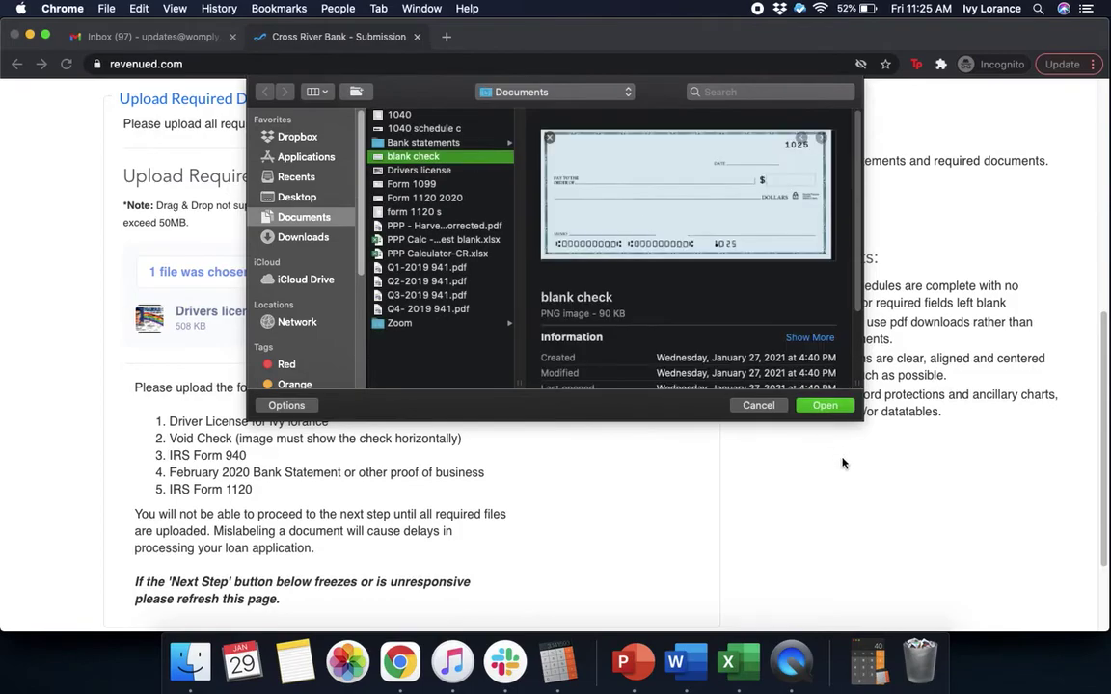
click(826, 406)
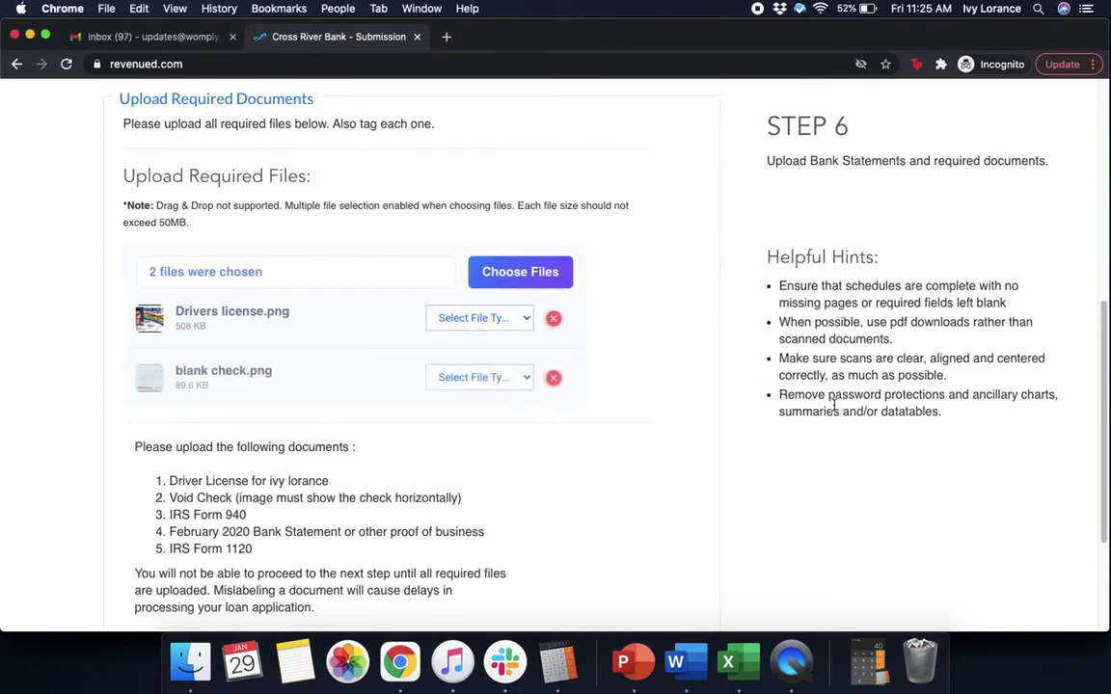
- Add the Q1, Q2, Q3 and Q4 2019 941.pdf forms to the uploads
click(544, 278)
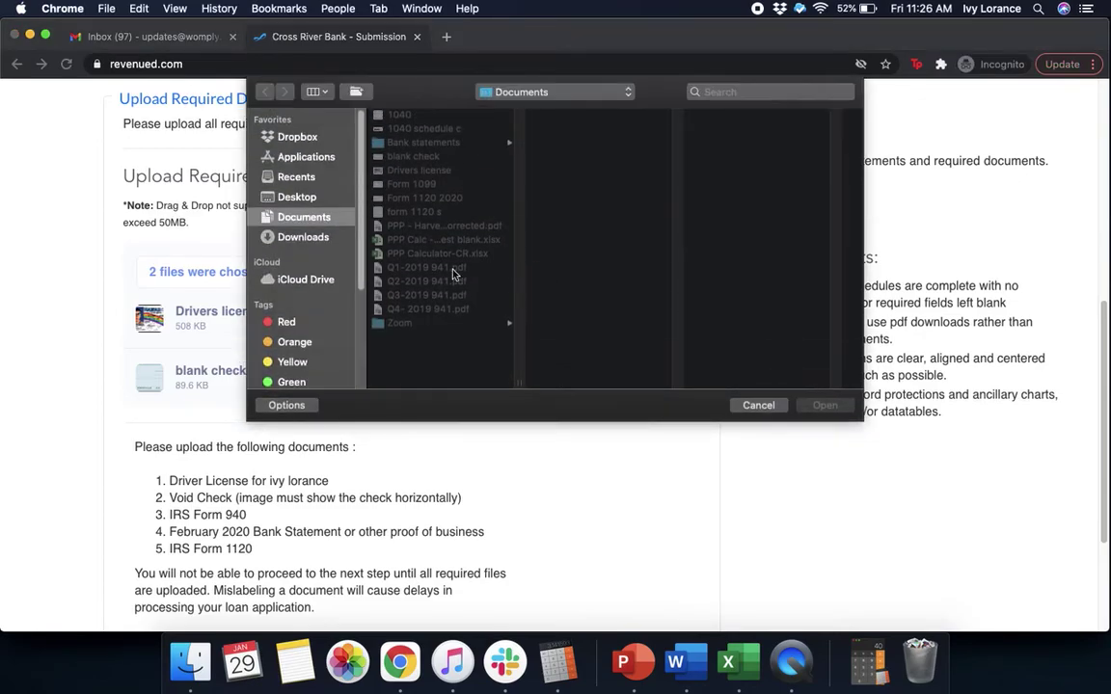
click(453, 268)
click(825, 405)
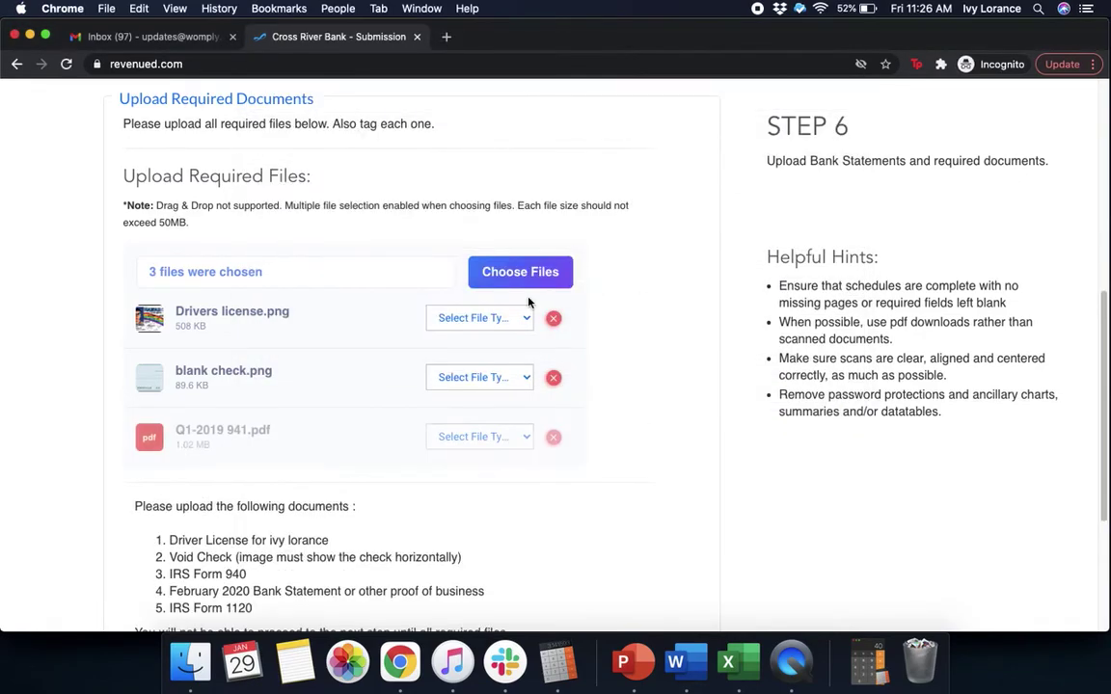
click(533, 274)
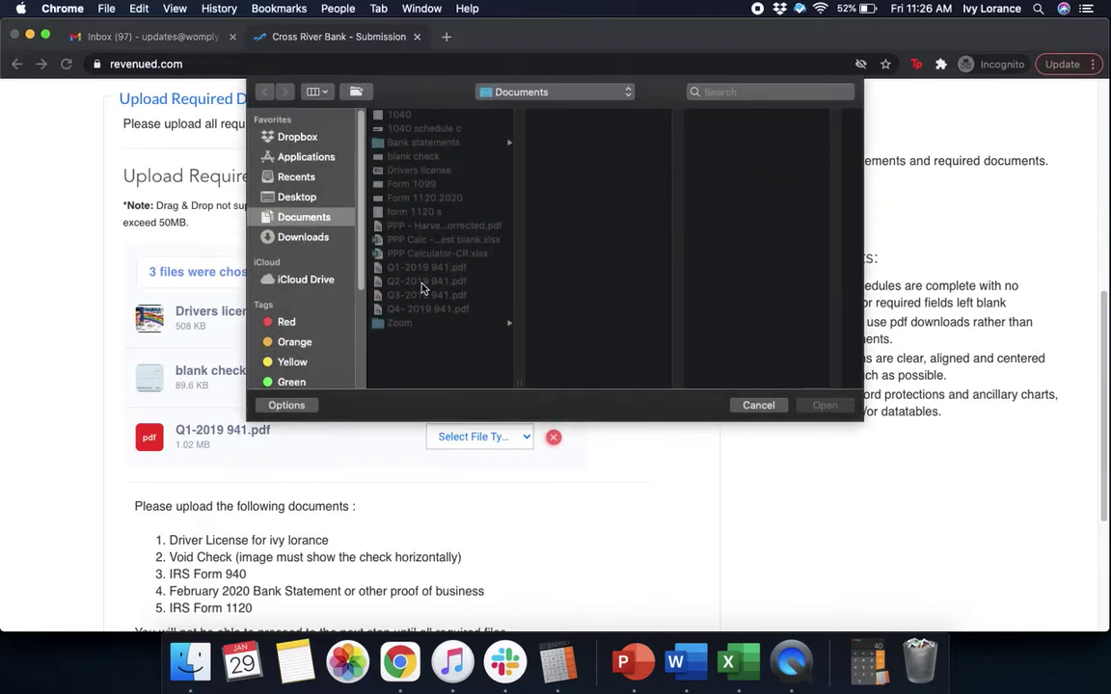
click(429, 280)
click(824, 405)
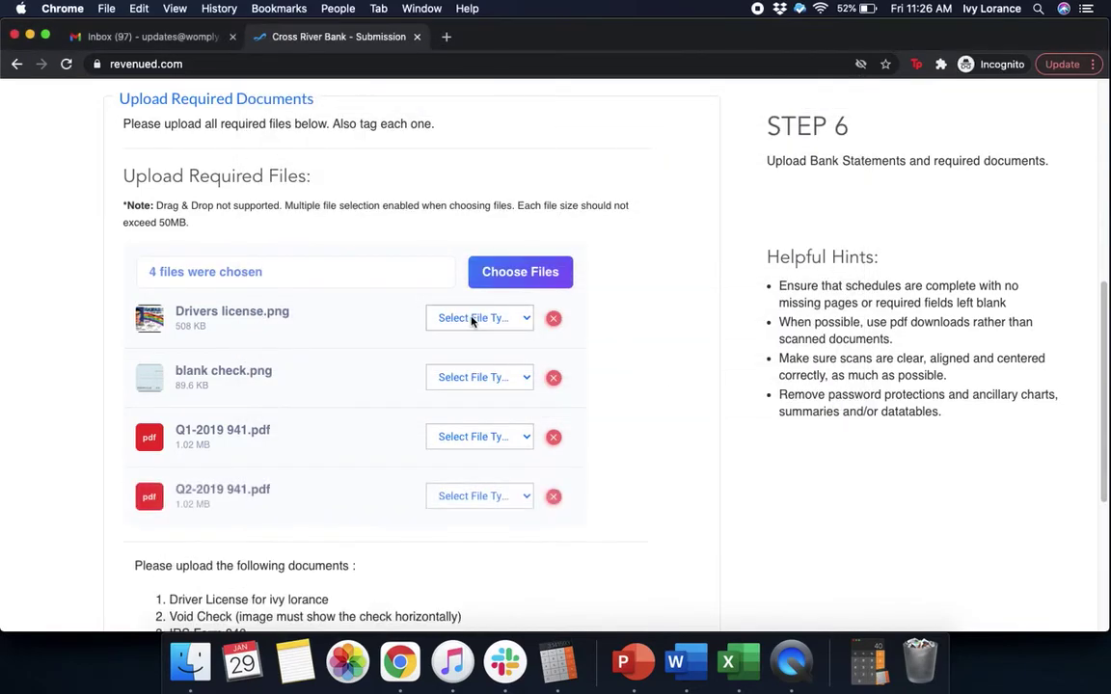
click(503, 274)
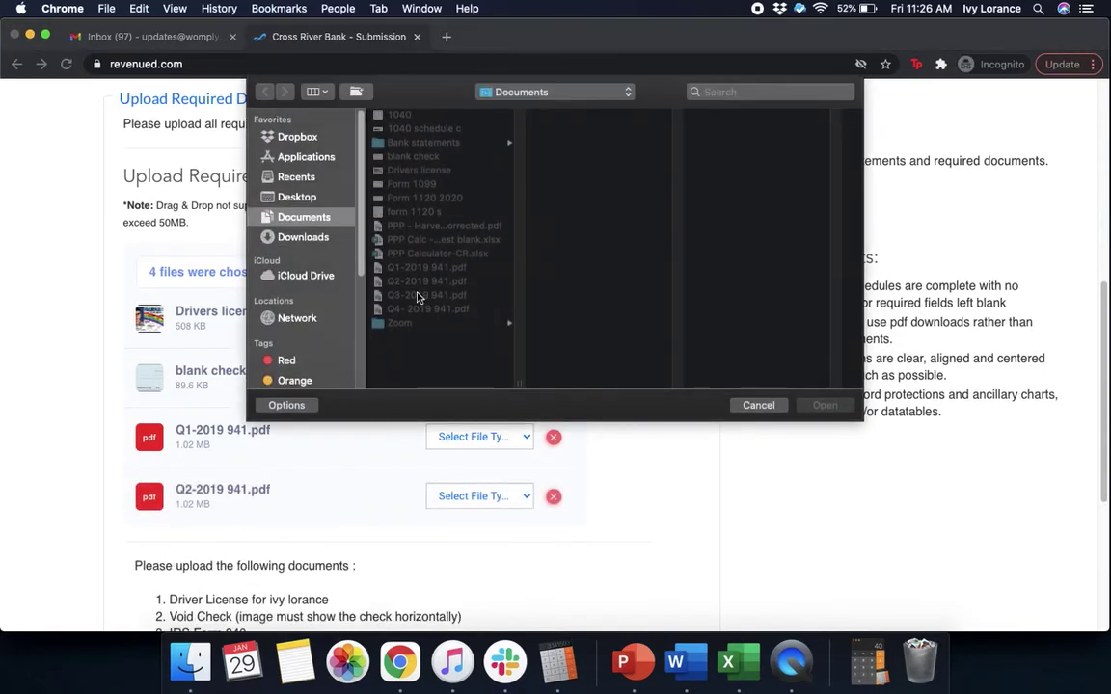
click(425, 295)
key(Return)
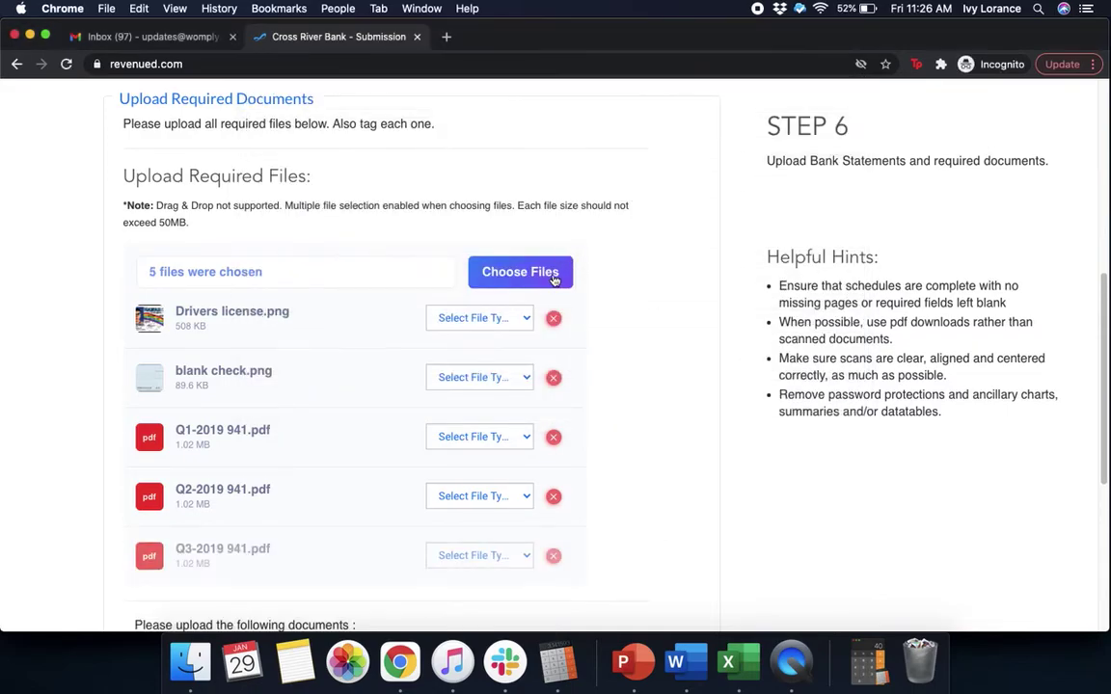
click(550, 280)
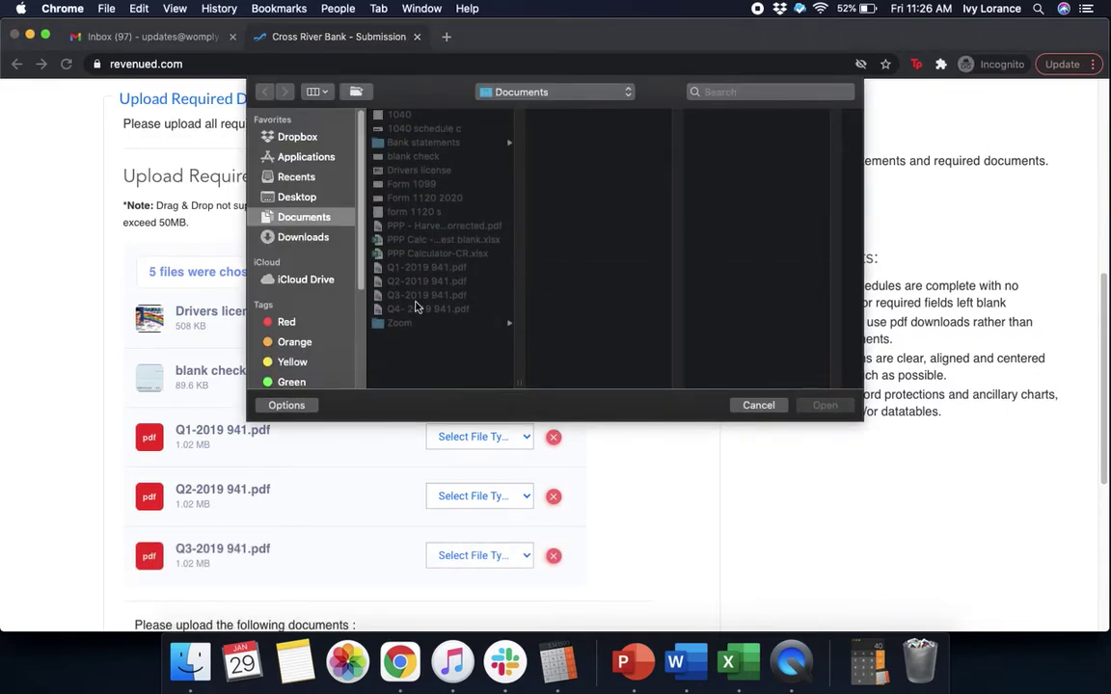
click(448, 306)
click(825, 405)
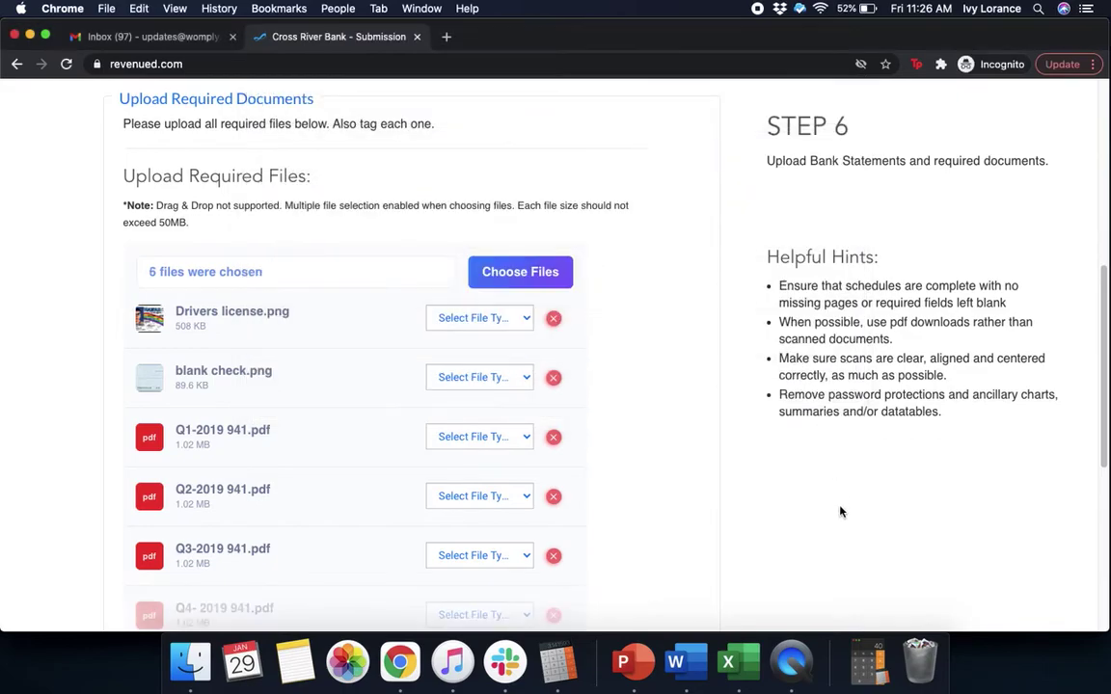
- Add the February 2020 bank statement from the Bank statements folder
scroll(840, 512, down, 1)
scroll(840, 512, down, 5)
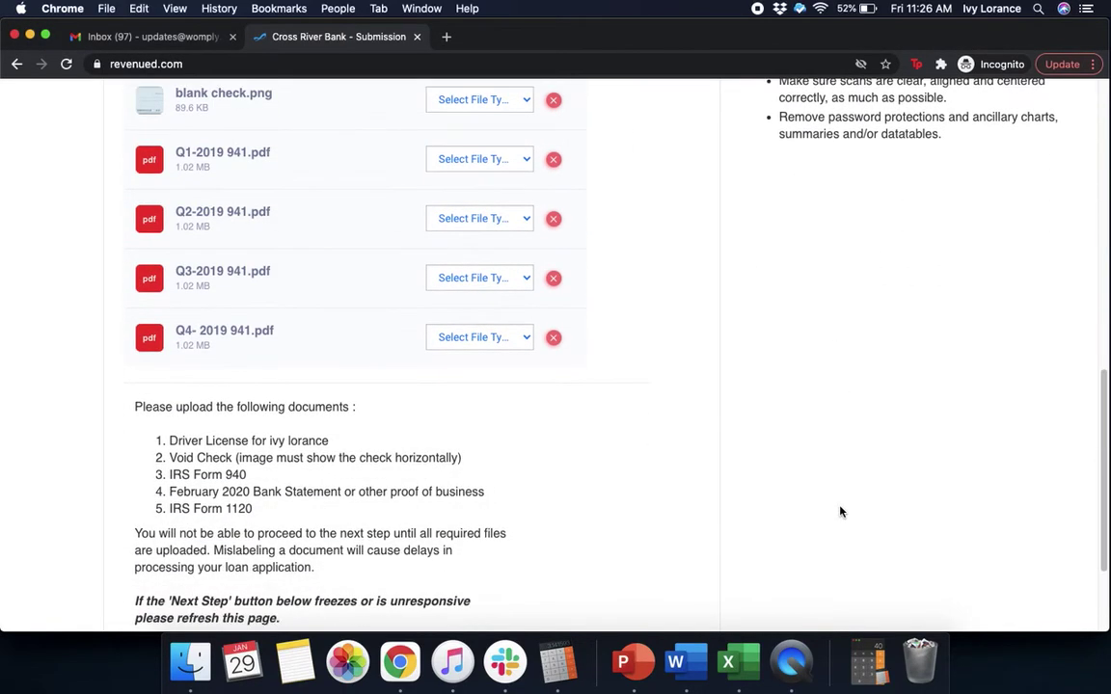
scroll(839, 513, up, 3)
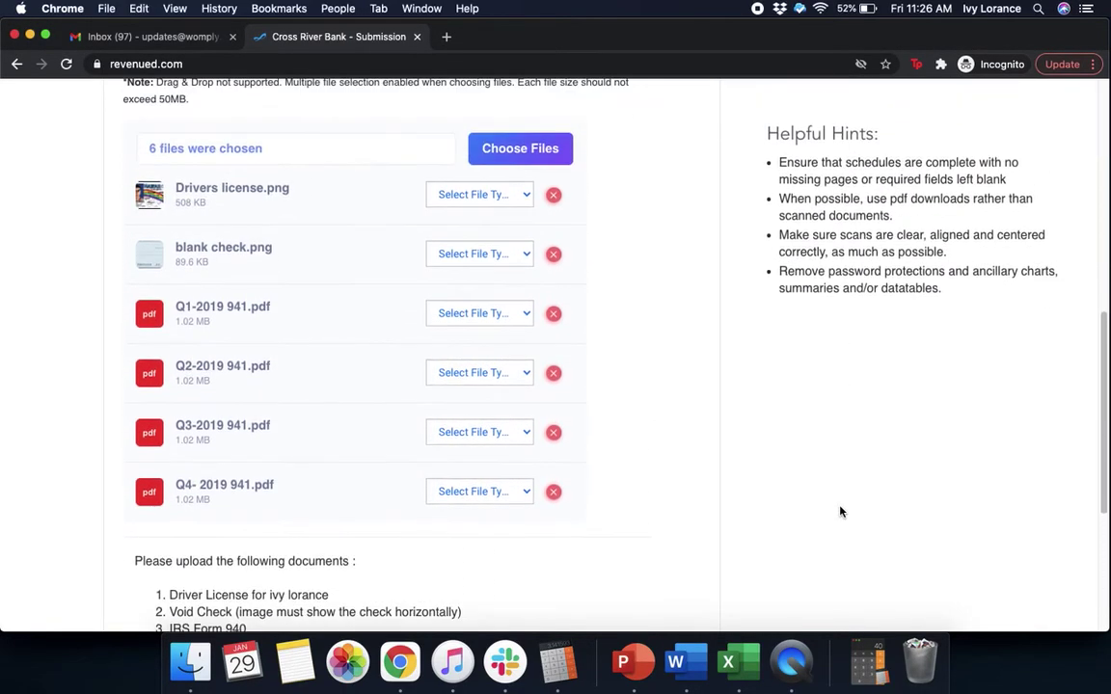
click(514, 145)
click(446, 144)
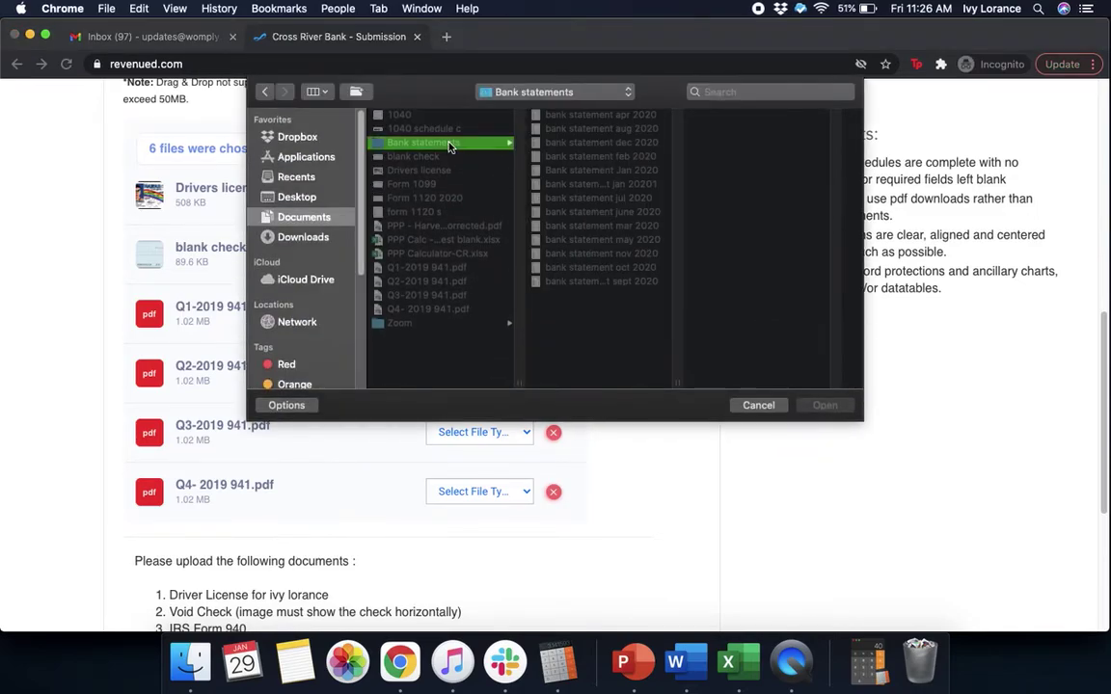
click(607, 156)
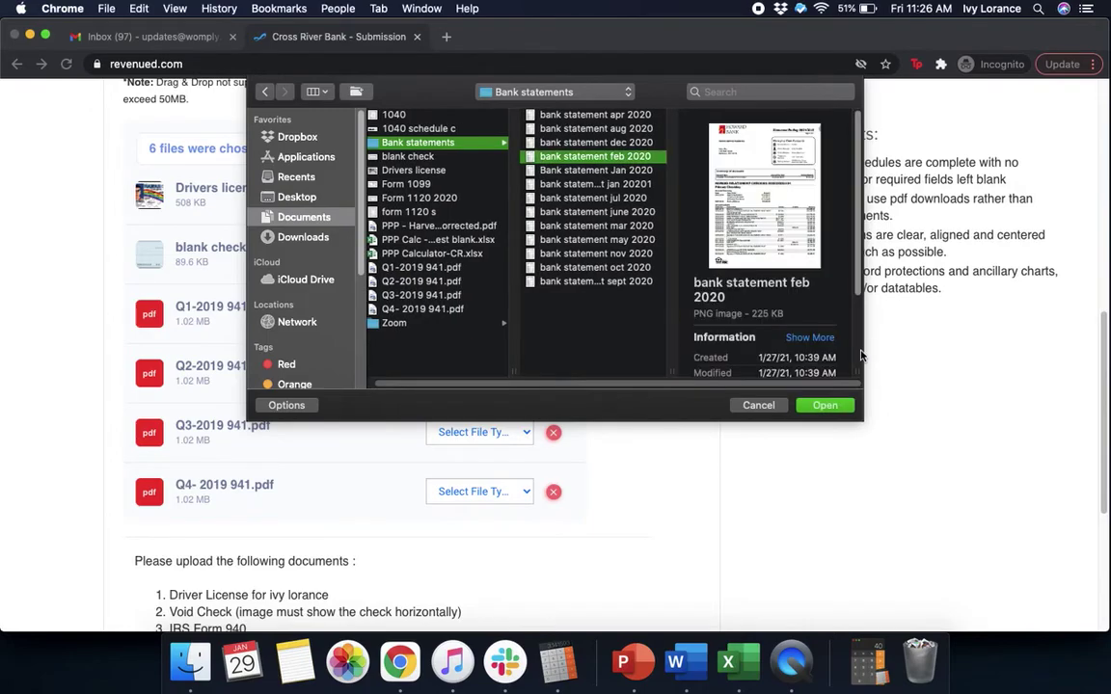
click(824, 405)
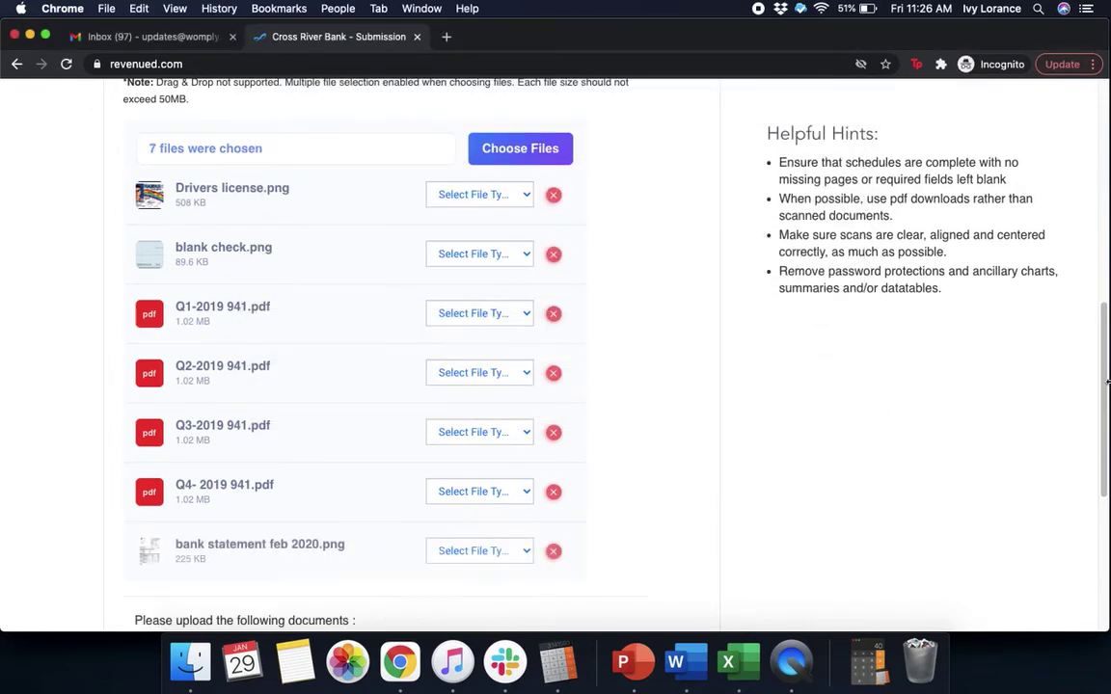
- Add the form 1120 s file from the Documents folder
drag(1101, 402, 1100, 468)
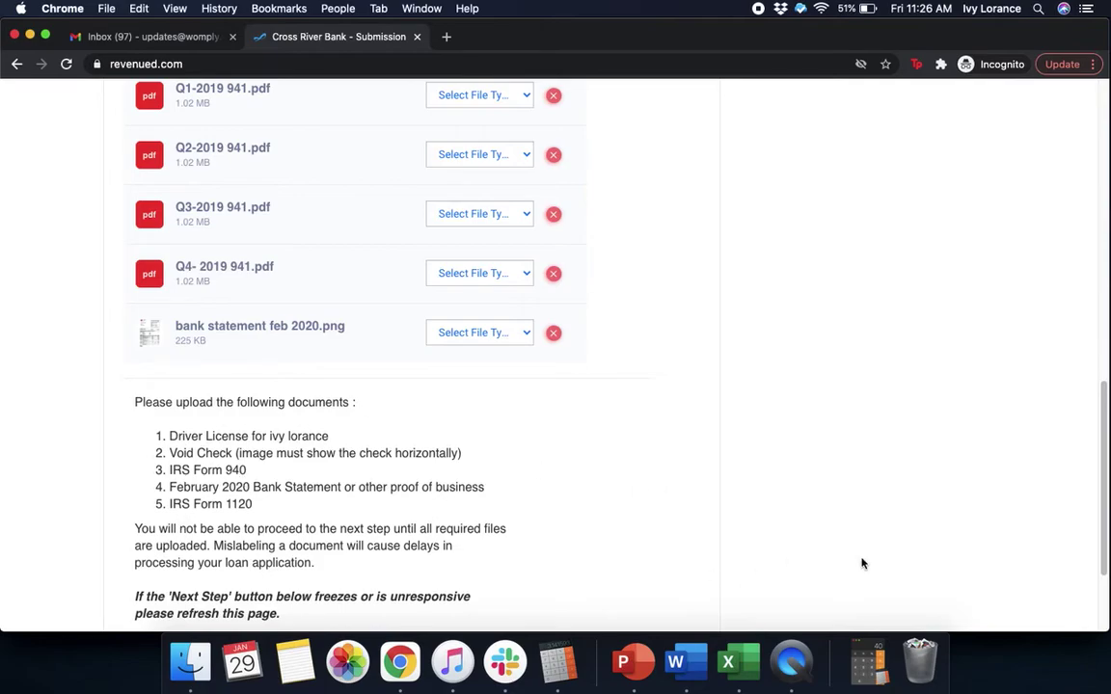
drag(1105, 484, 1101, 405)
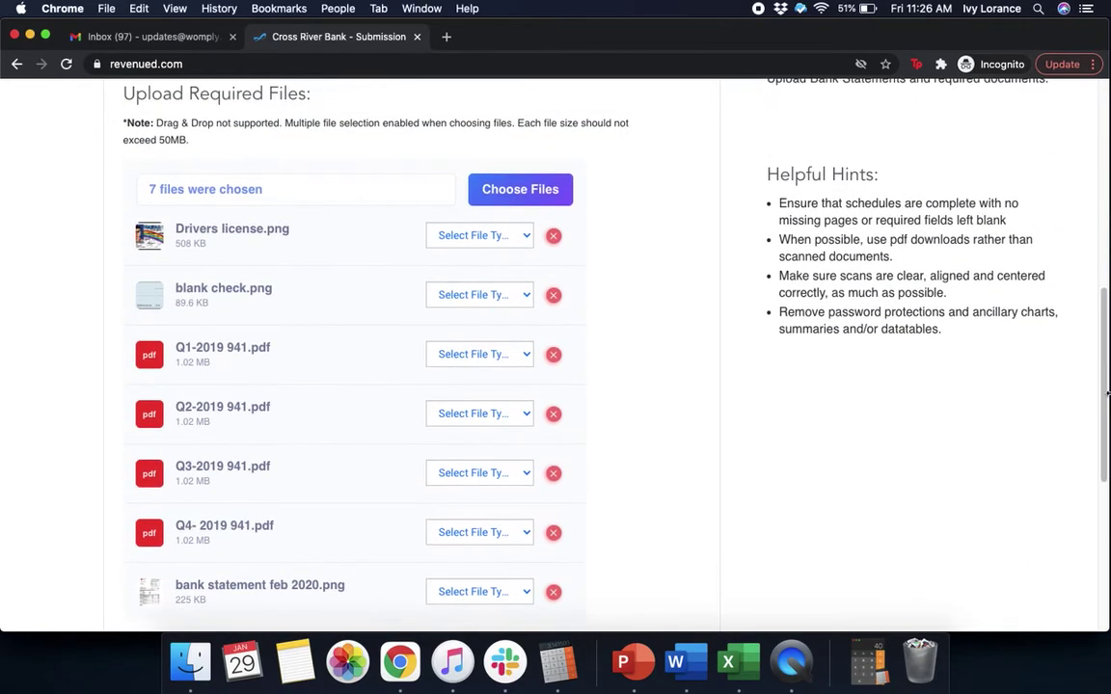
click(509, 206)
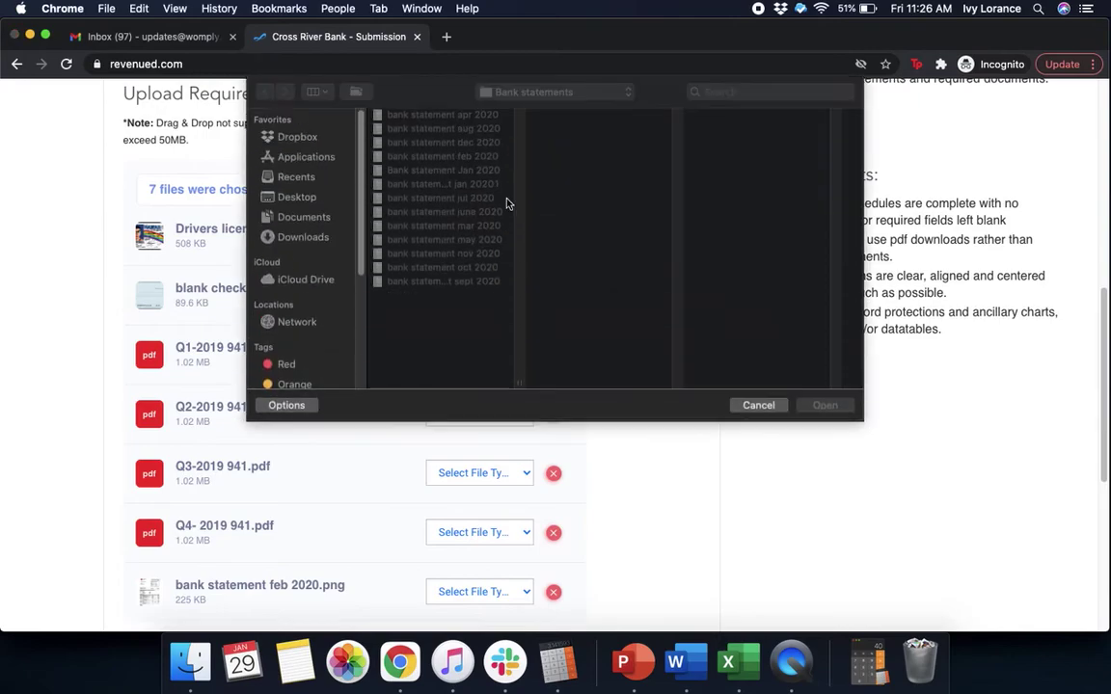
click(318, 217)
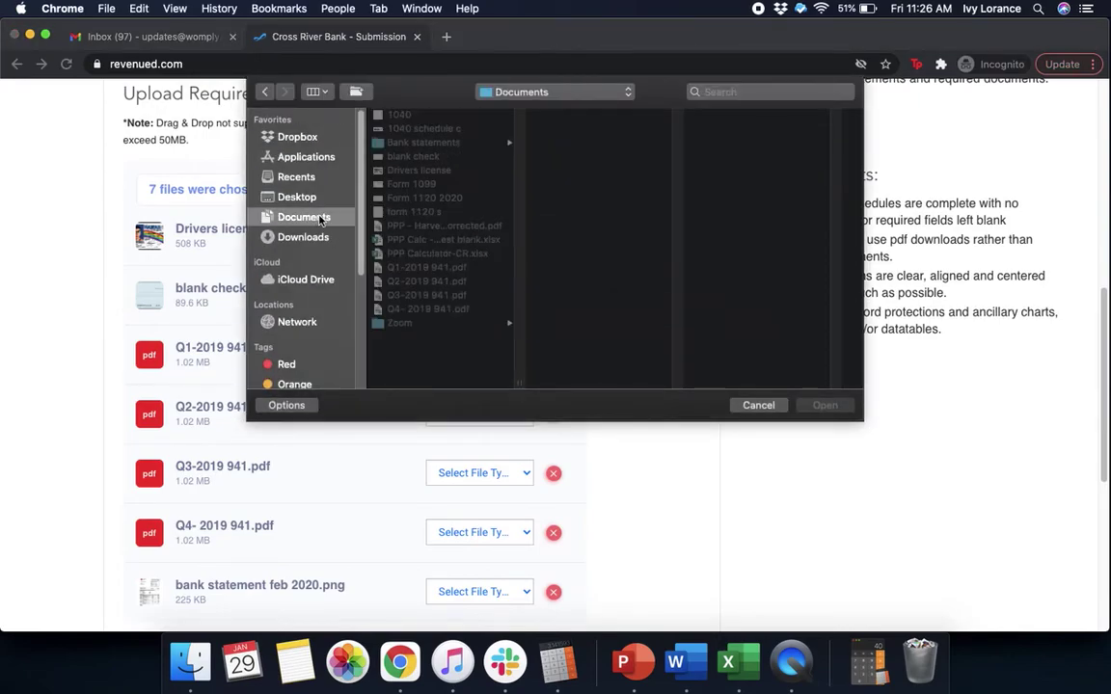
click(421, 211)
click(828, 405)
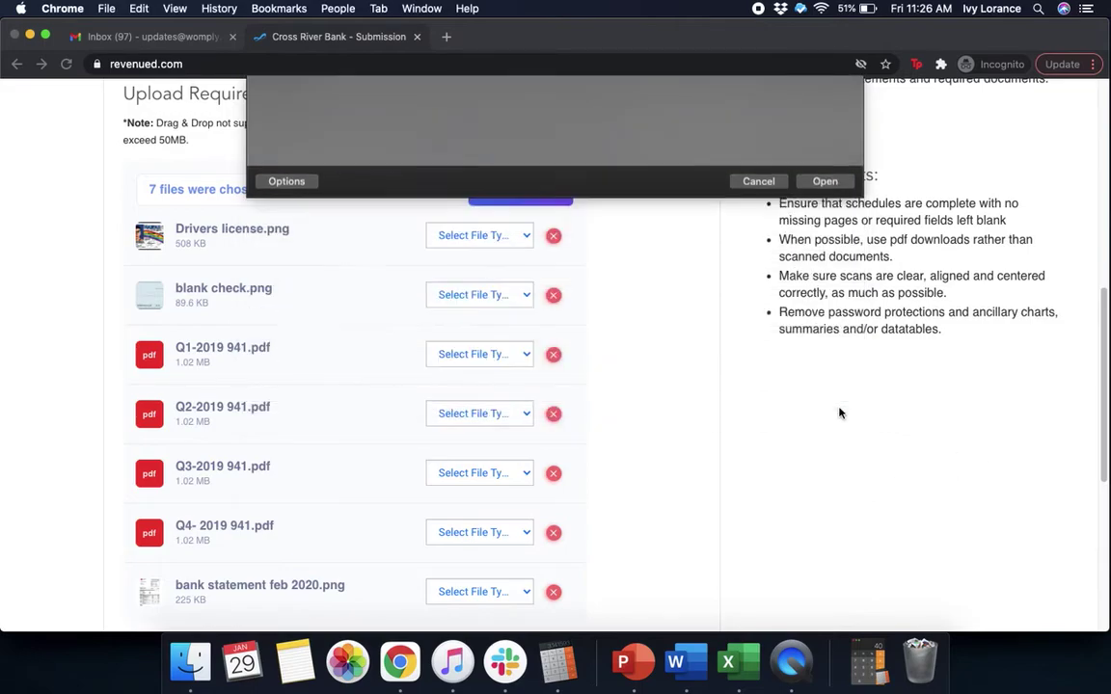
scroll(1080, 451, down, 1)
scroll(1070, 366, up, 3)
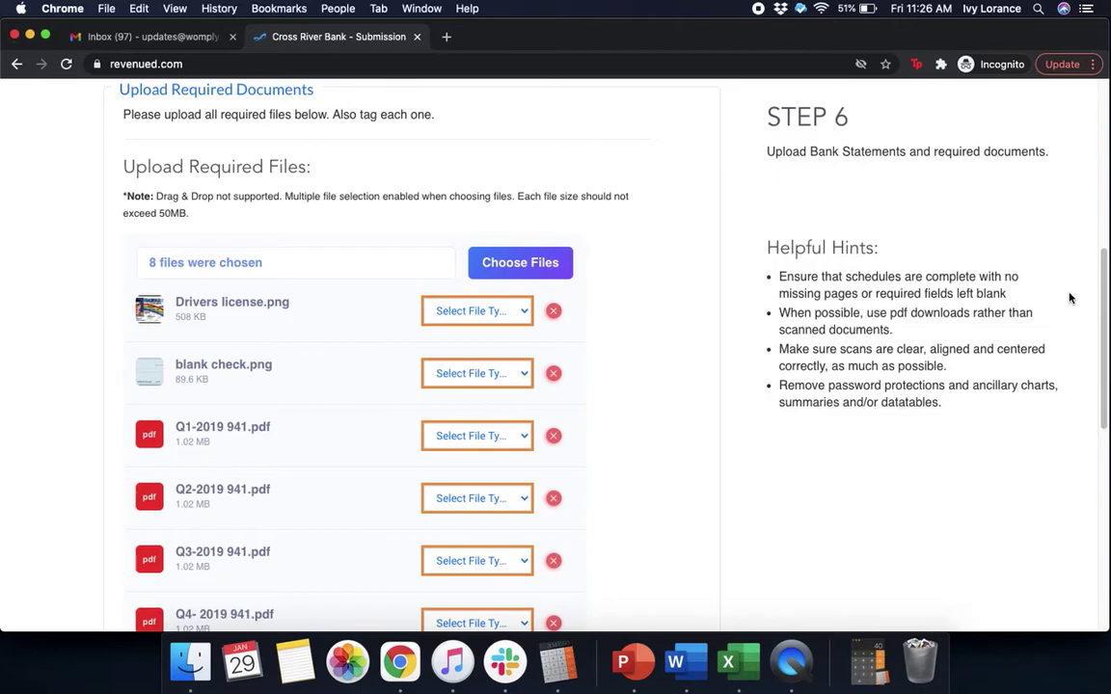
- Tag Drivers license.png as Driver License and blank check.png as Void Check
click(515, 316)
click(504, 326)
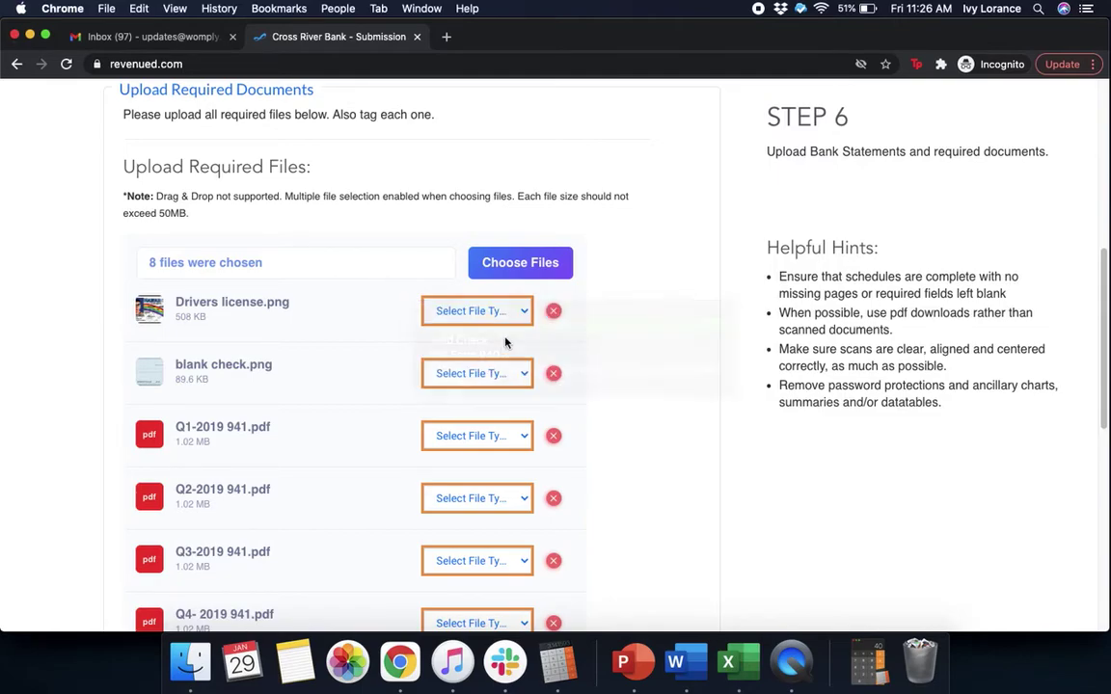
click(487, 373)
click(492, 402)
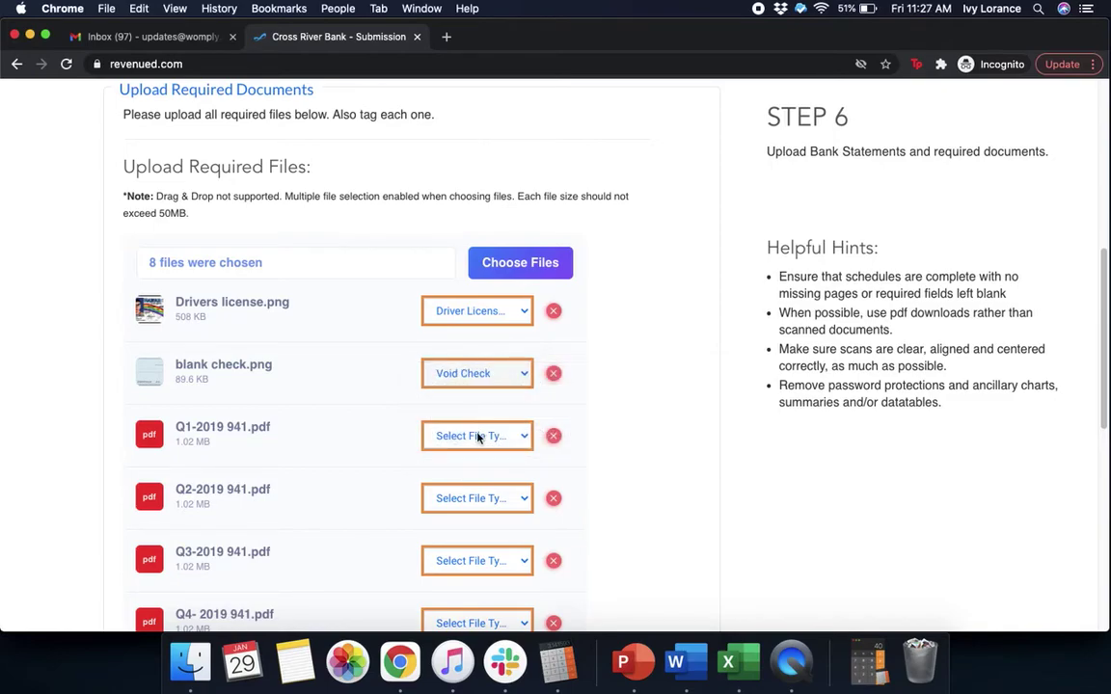
- Tag all four 2019 941 PDFs as IRS Form 940
click(483, 436)
click(492, 479)
click(477, 497)
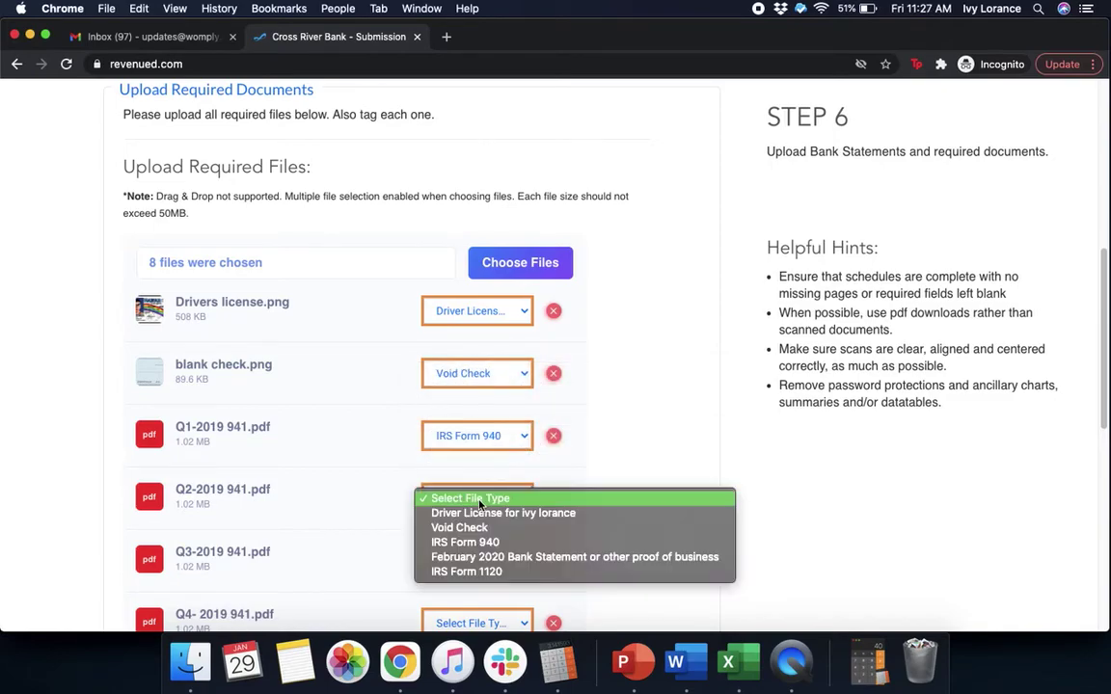
click(468, 542)
scroll(699, 501, down, 4)
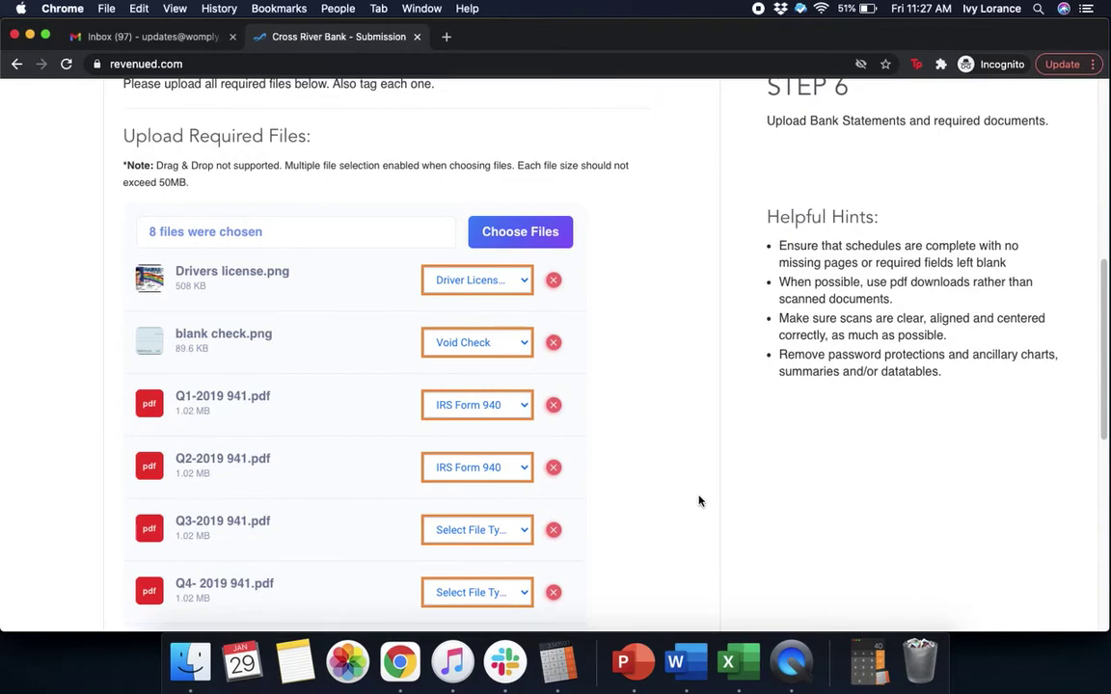
click(470, 417)
click(465, 449)
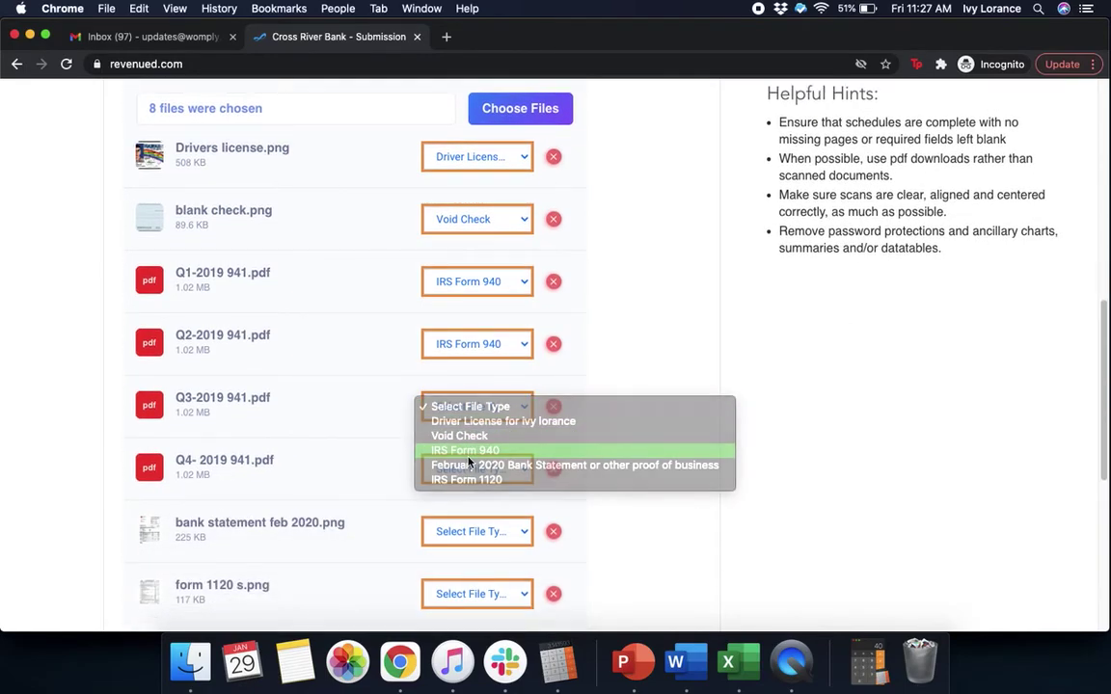
click(473, 469)
click(461, 513)
- Tag the bank statement as February 2020 Bank Statement and form 1120 s as IRS Form 1120
scroll(582, 430, down, 3)
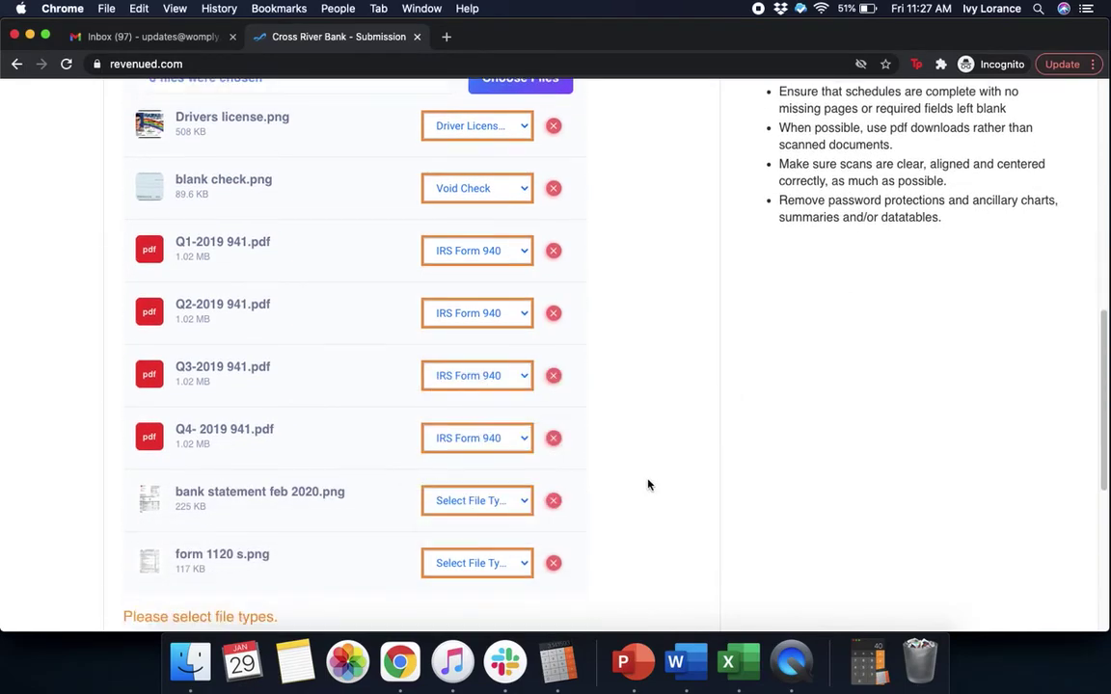
click(463, 378)
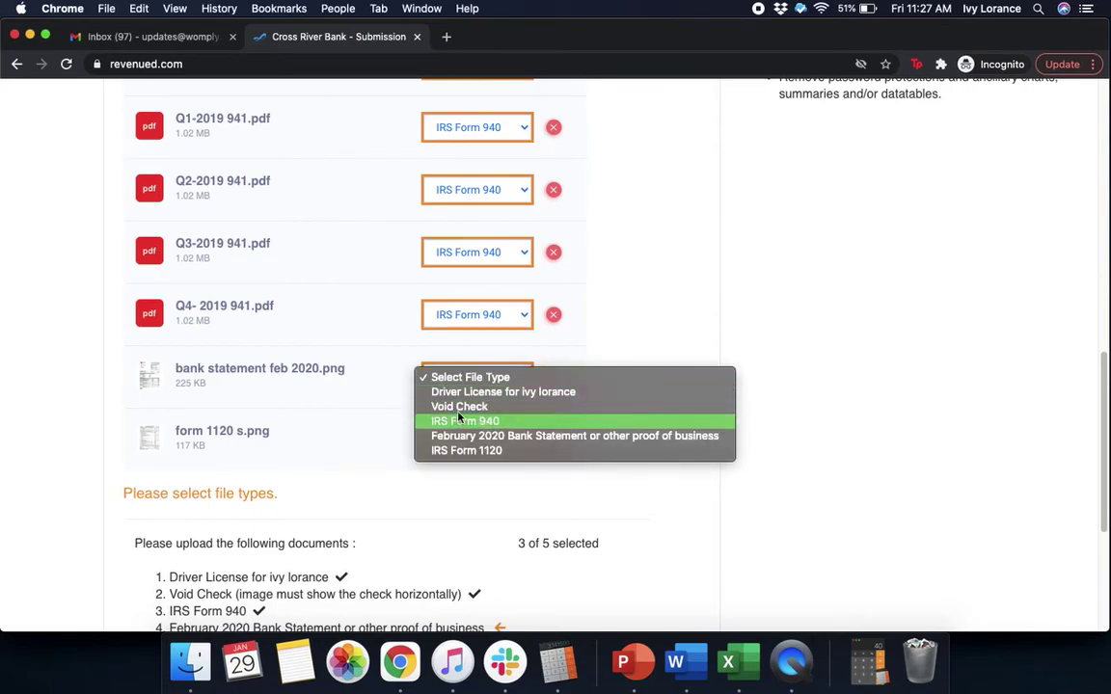
click(466, 442)
click(471, 440)
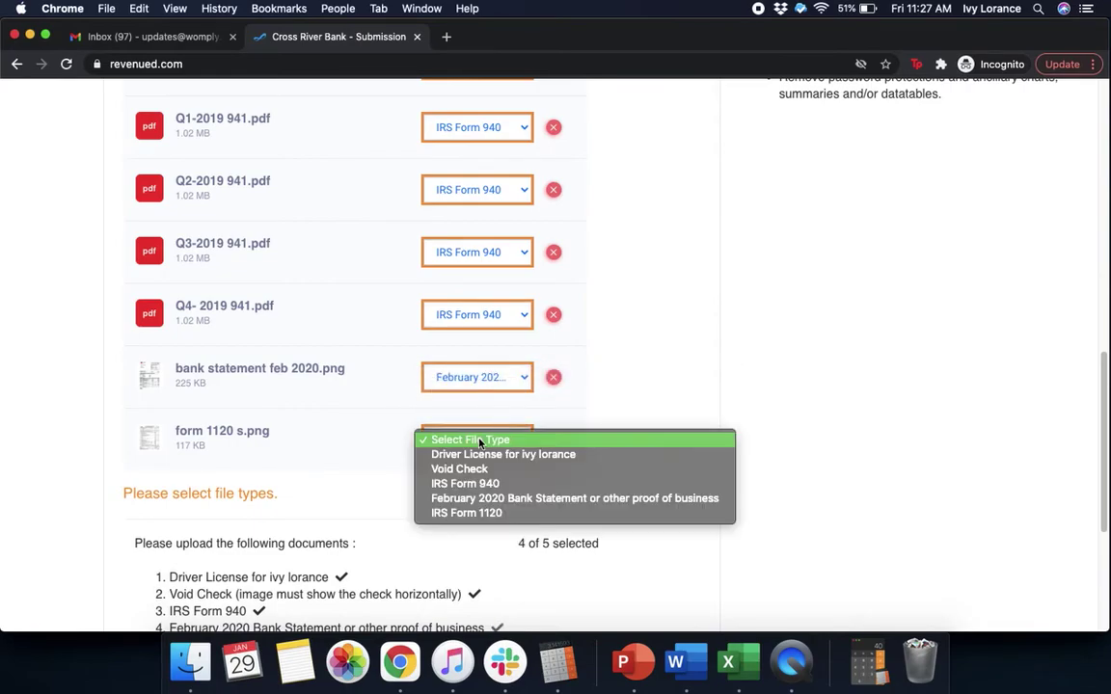
click(467, 513)
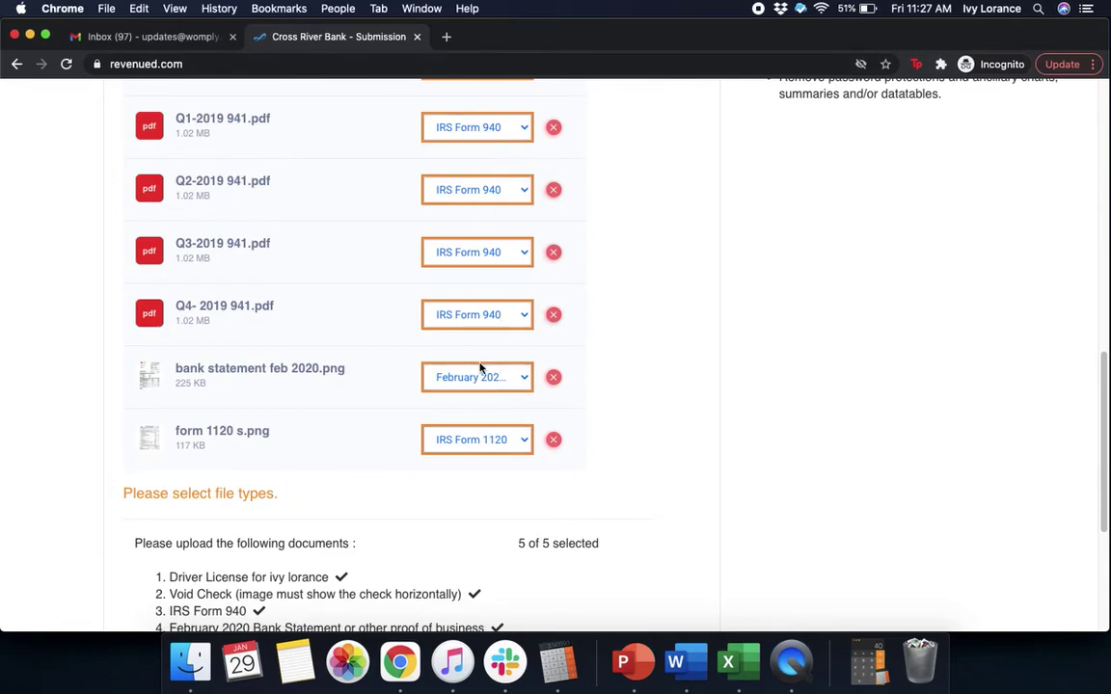
scroll(689, 401, down, 3)
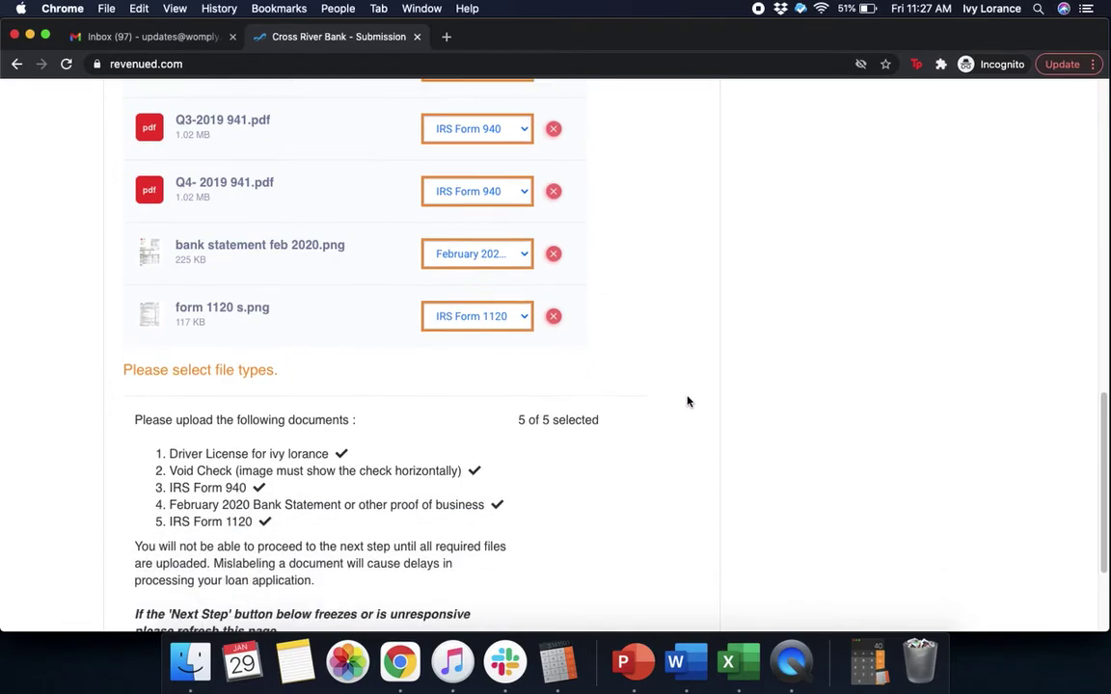
scroll(689, 401, down, 4)
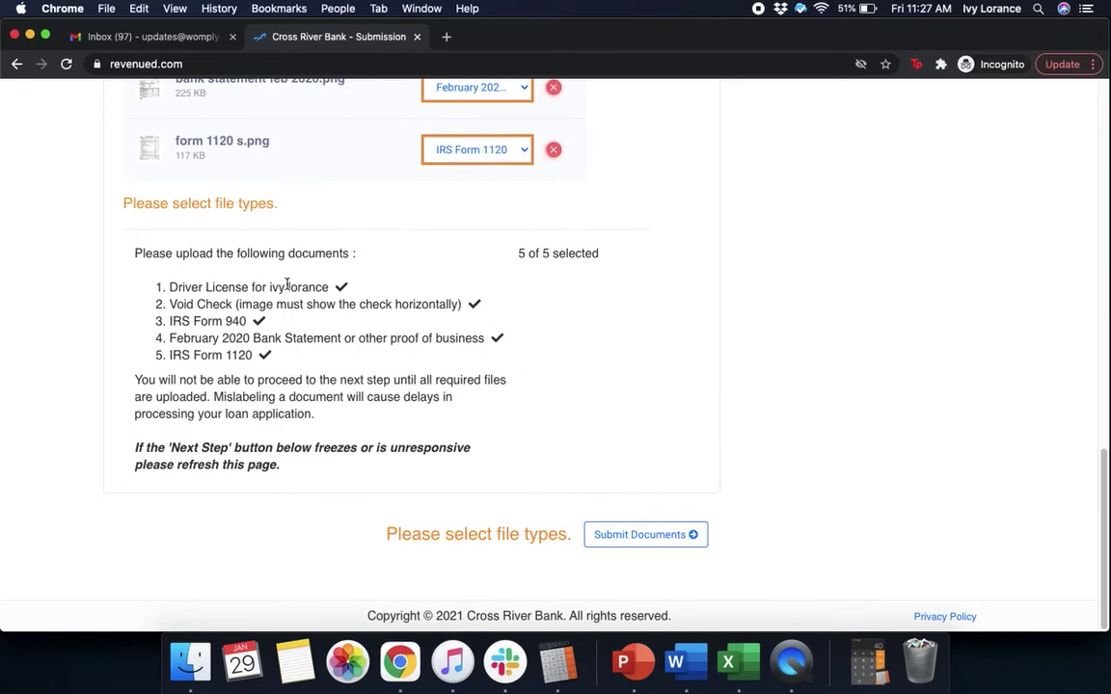
- Submit the tagged documents and confirm the irreversible submission
click(643, 535)
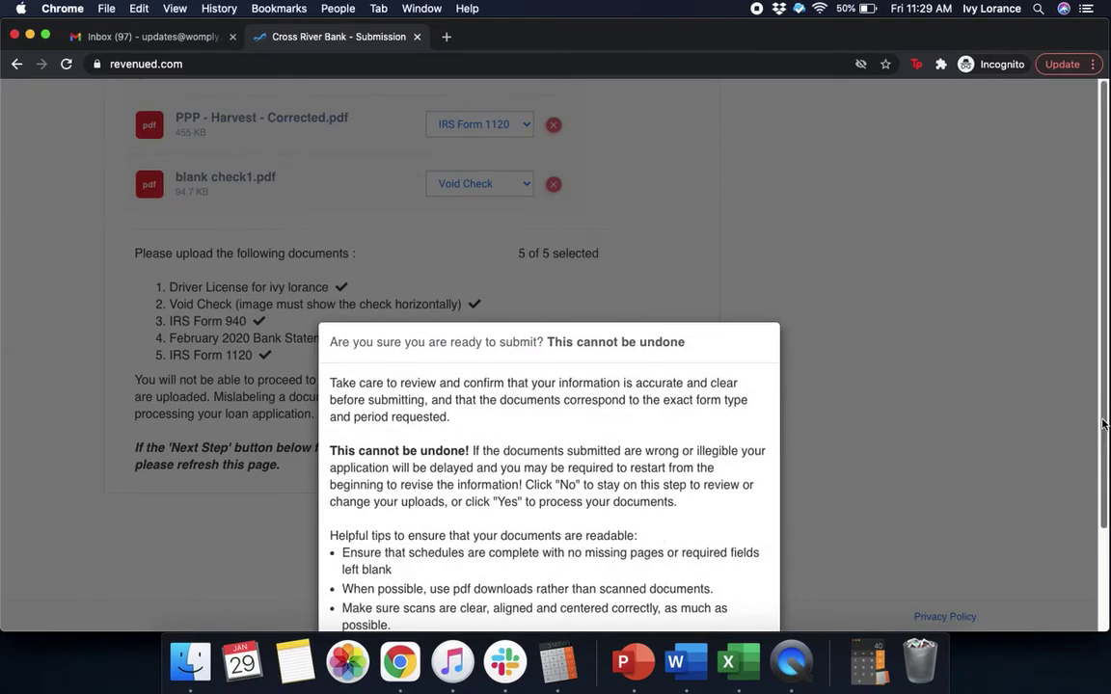
drag(1107, 413, 1107, 622)
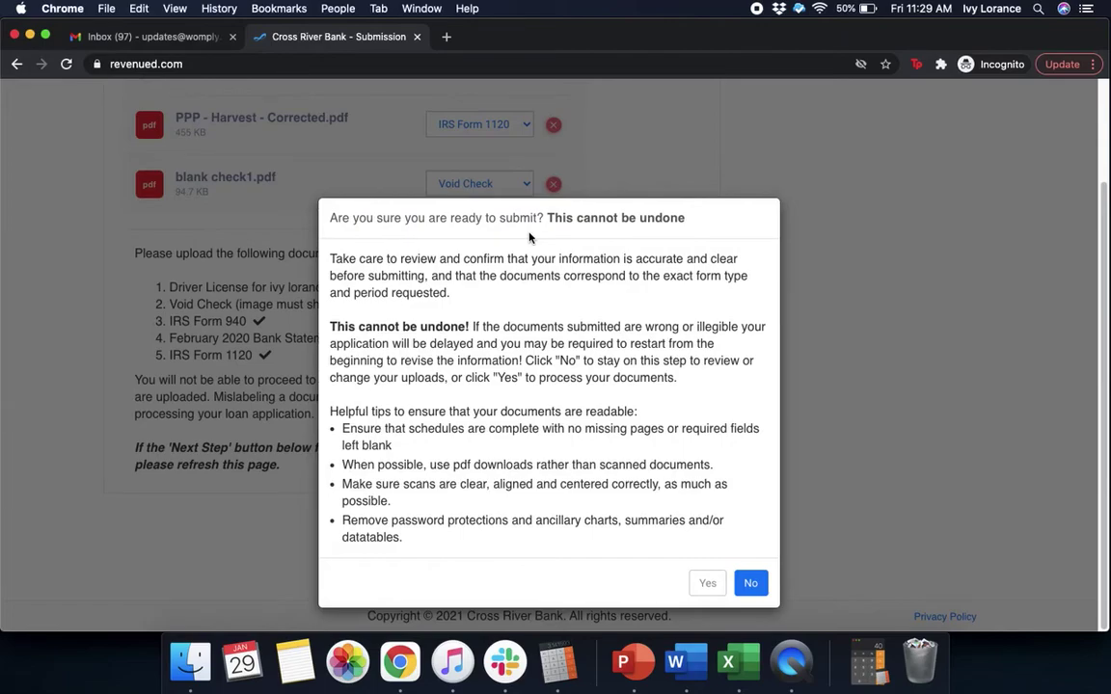
click(710, 586)
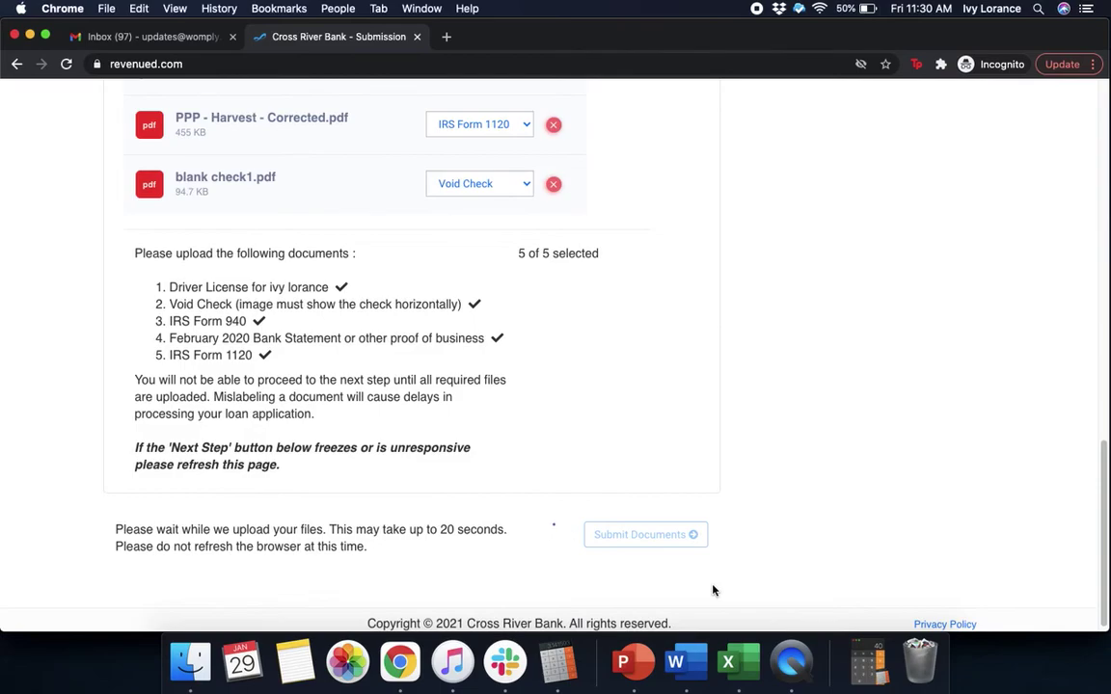